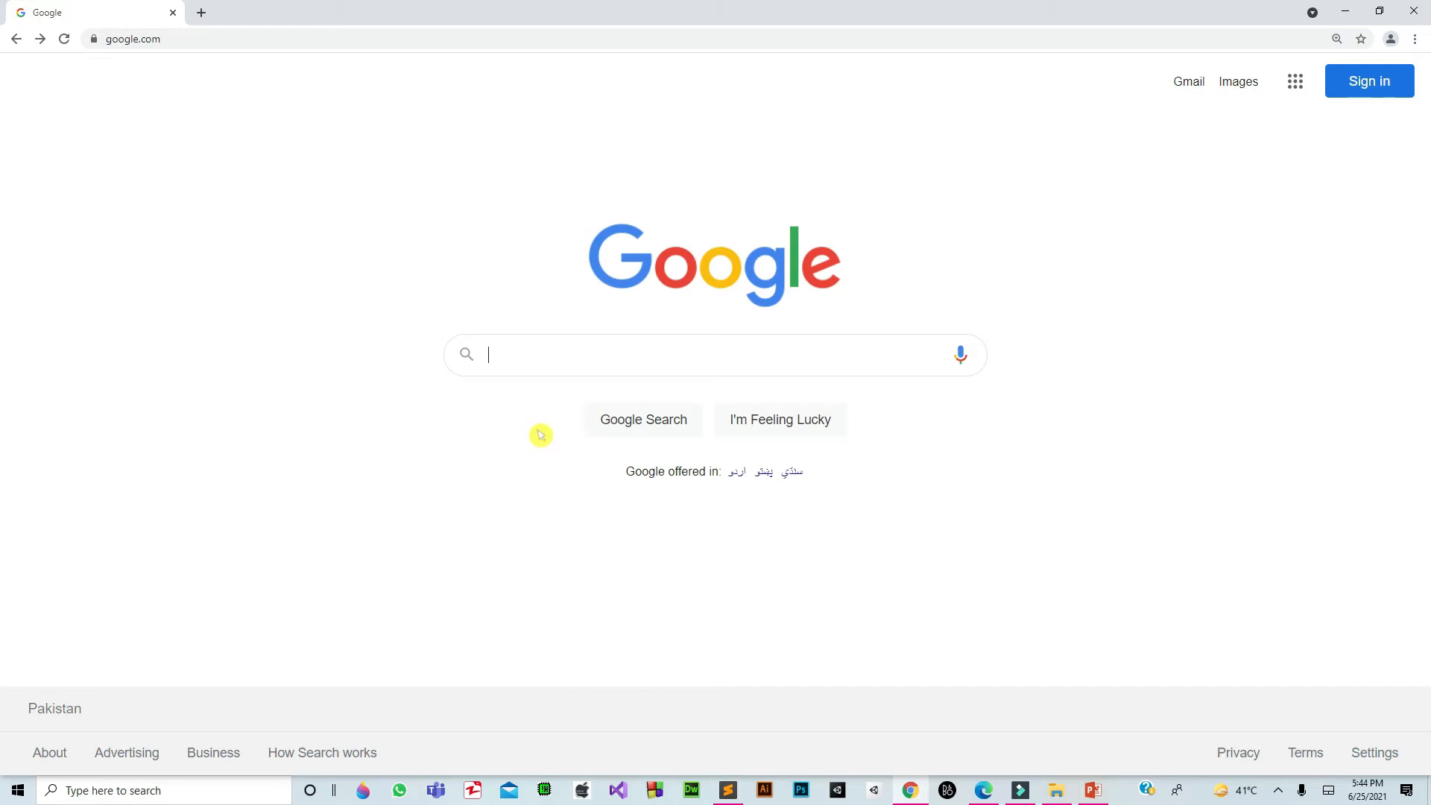
# Search Google for "unity" and open the unity.com result in a new tab.
pyautogui.write('unity')
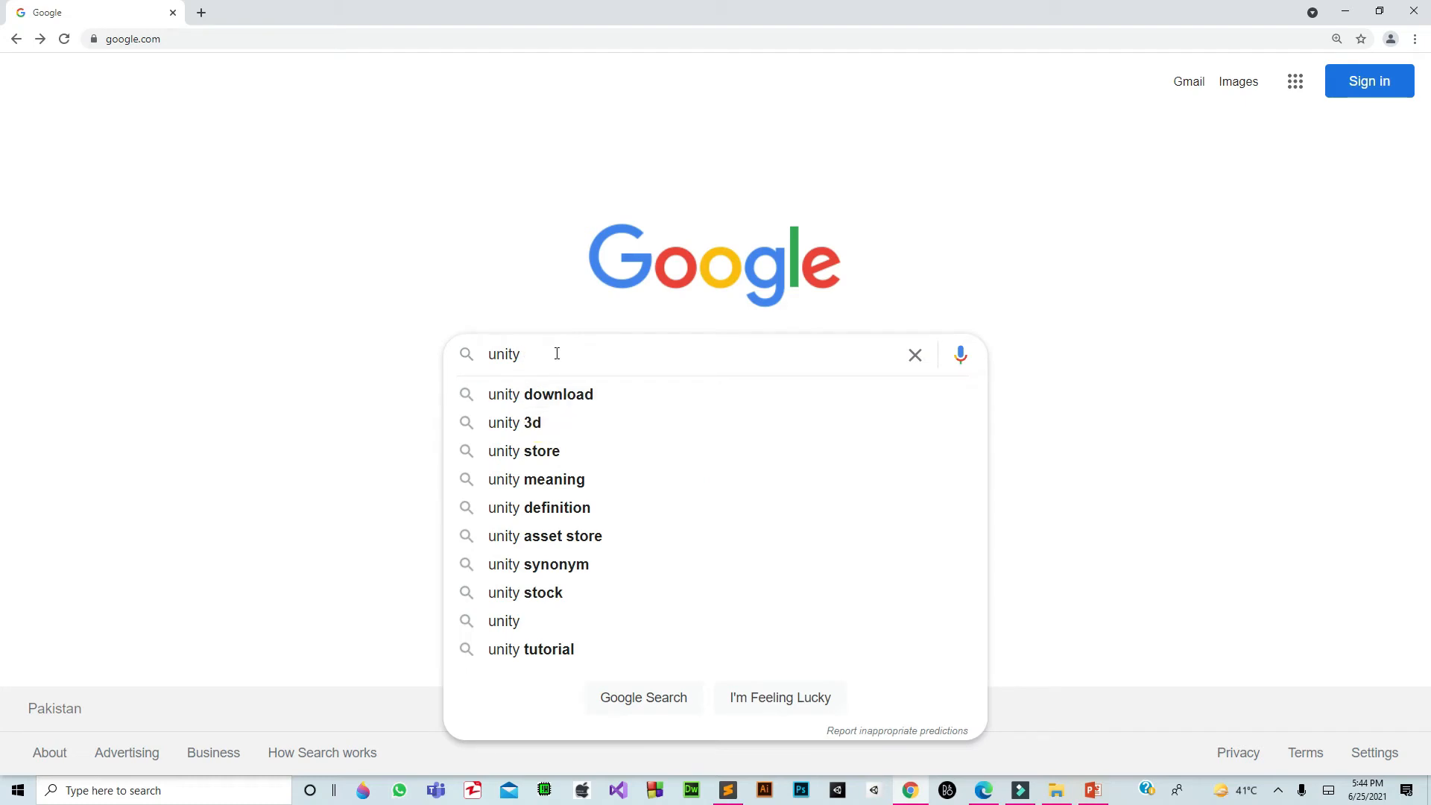
pyautogui.press('Return')
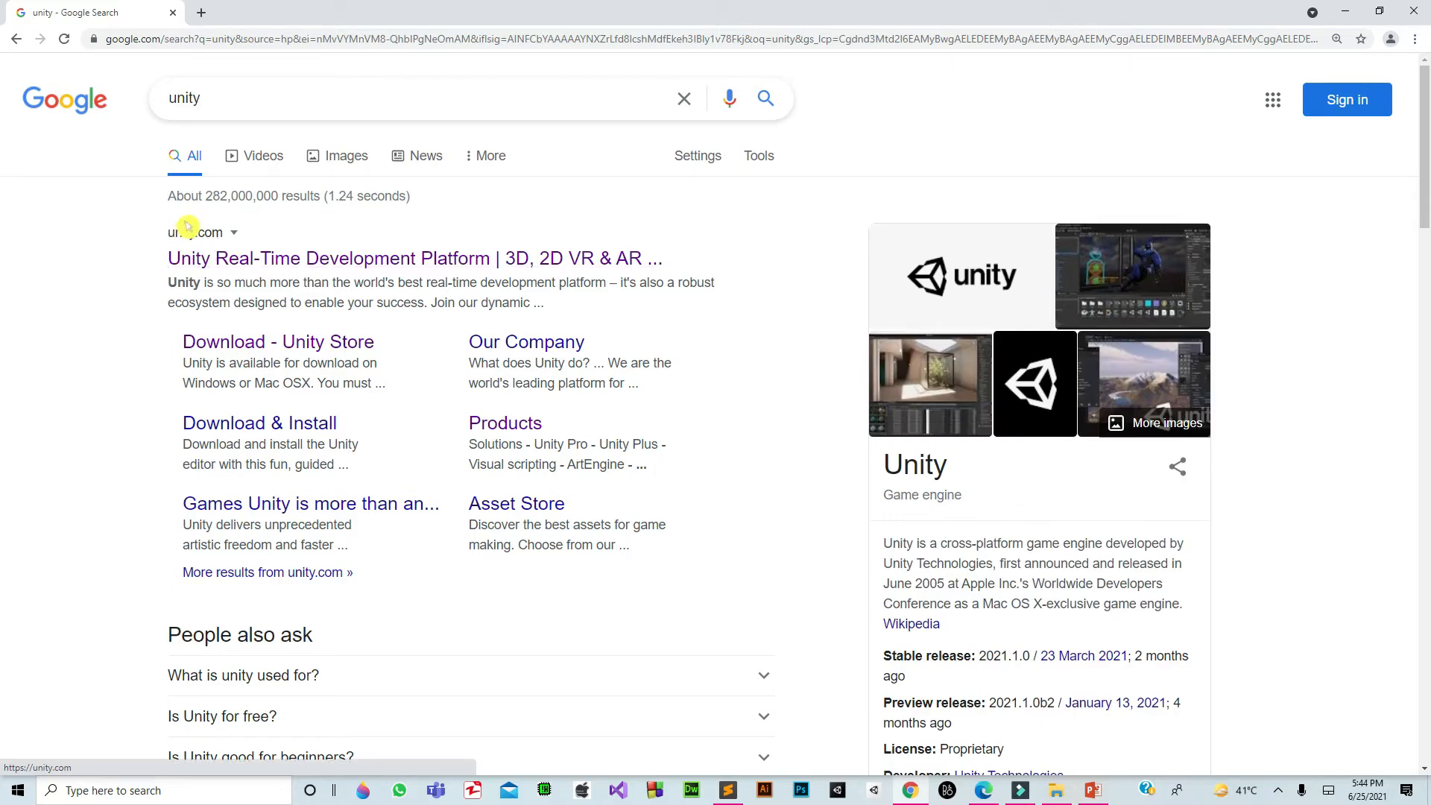
pyautogui.rightClick(246, 254)
pyautogui.click(258, 264)
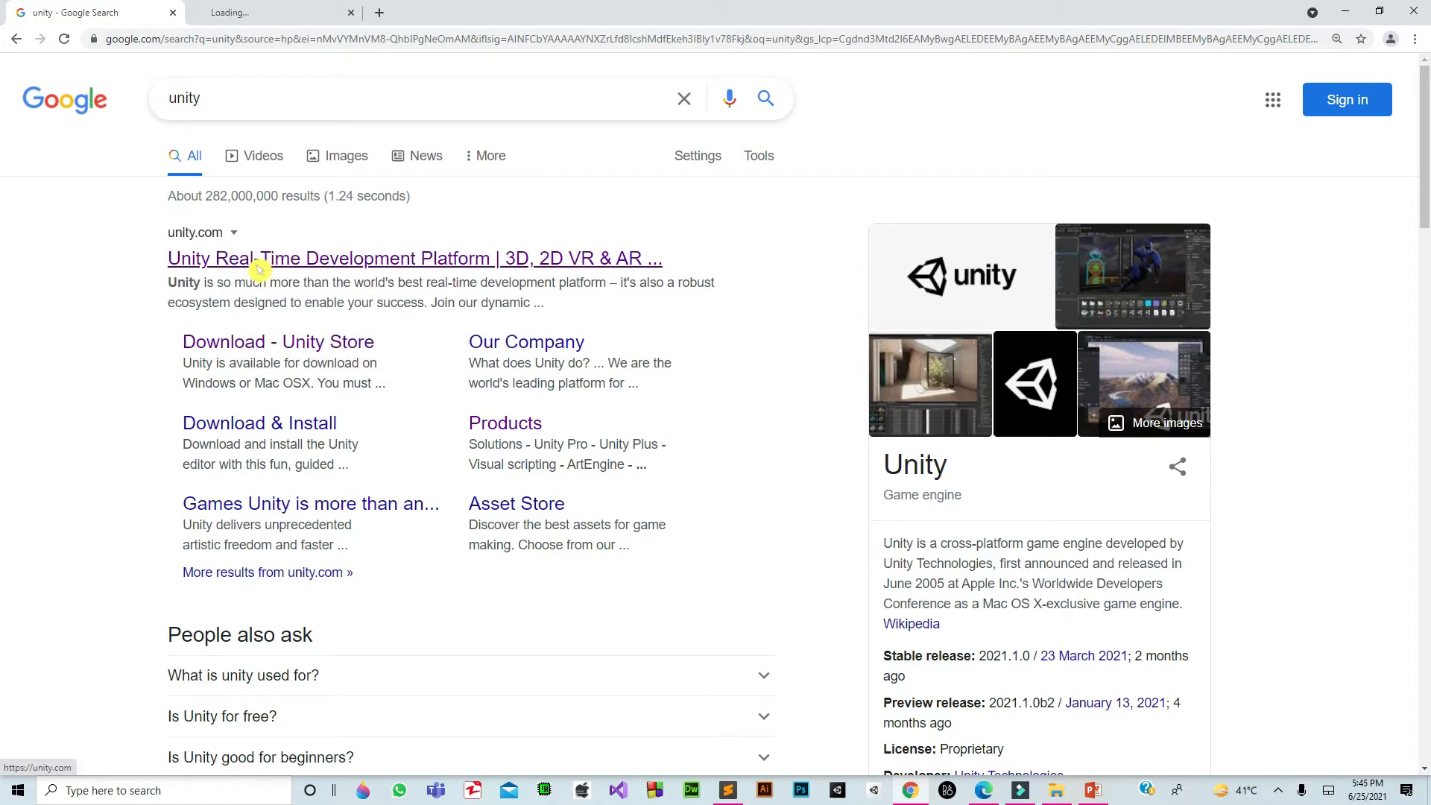
pyautogui.click(270, 13)
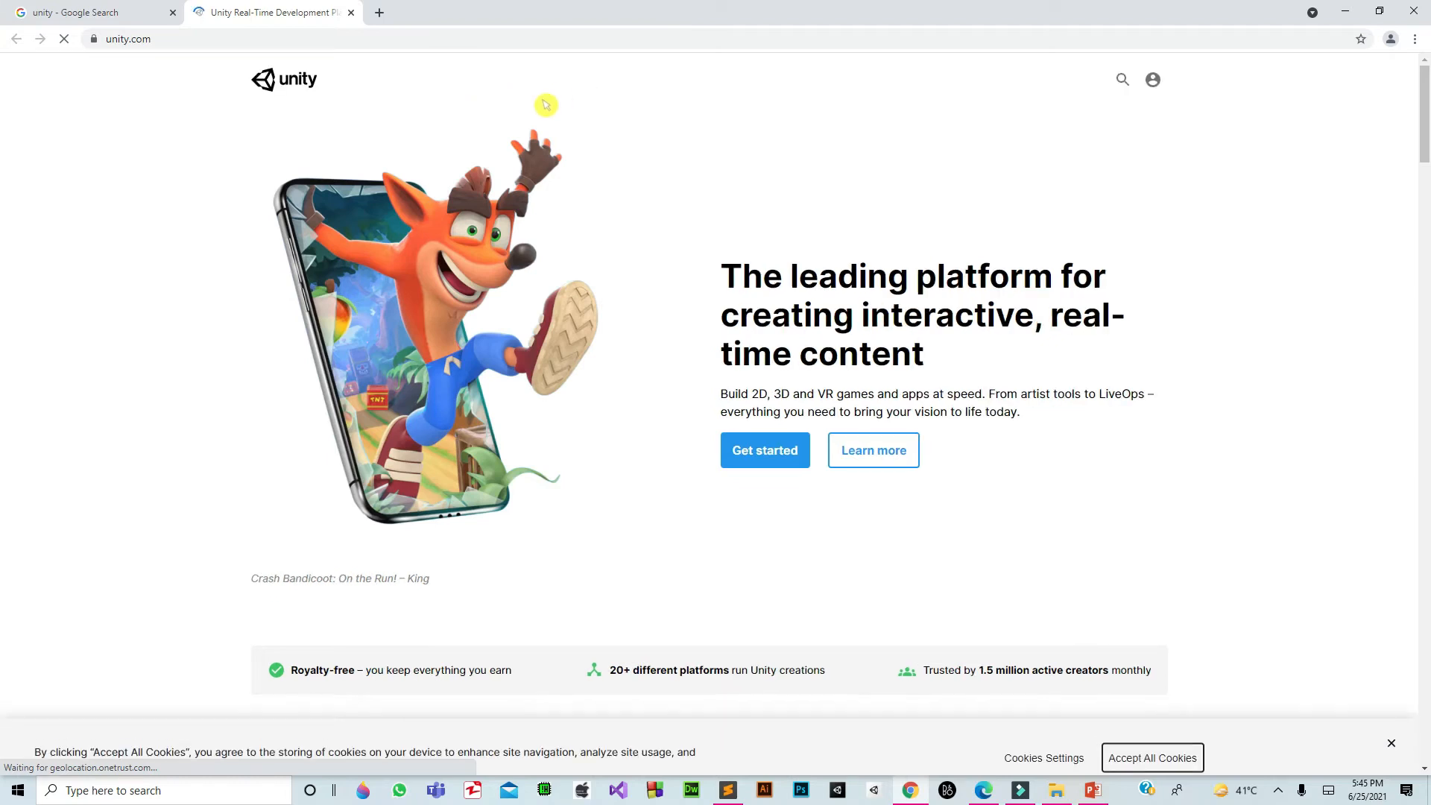
# Open the Products page of the Unity website and look over the plans under Create with Unity.
pyautogui.moveTo(541, 100)
pyautogui.moveTo(400, 83)
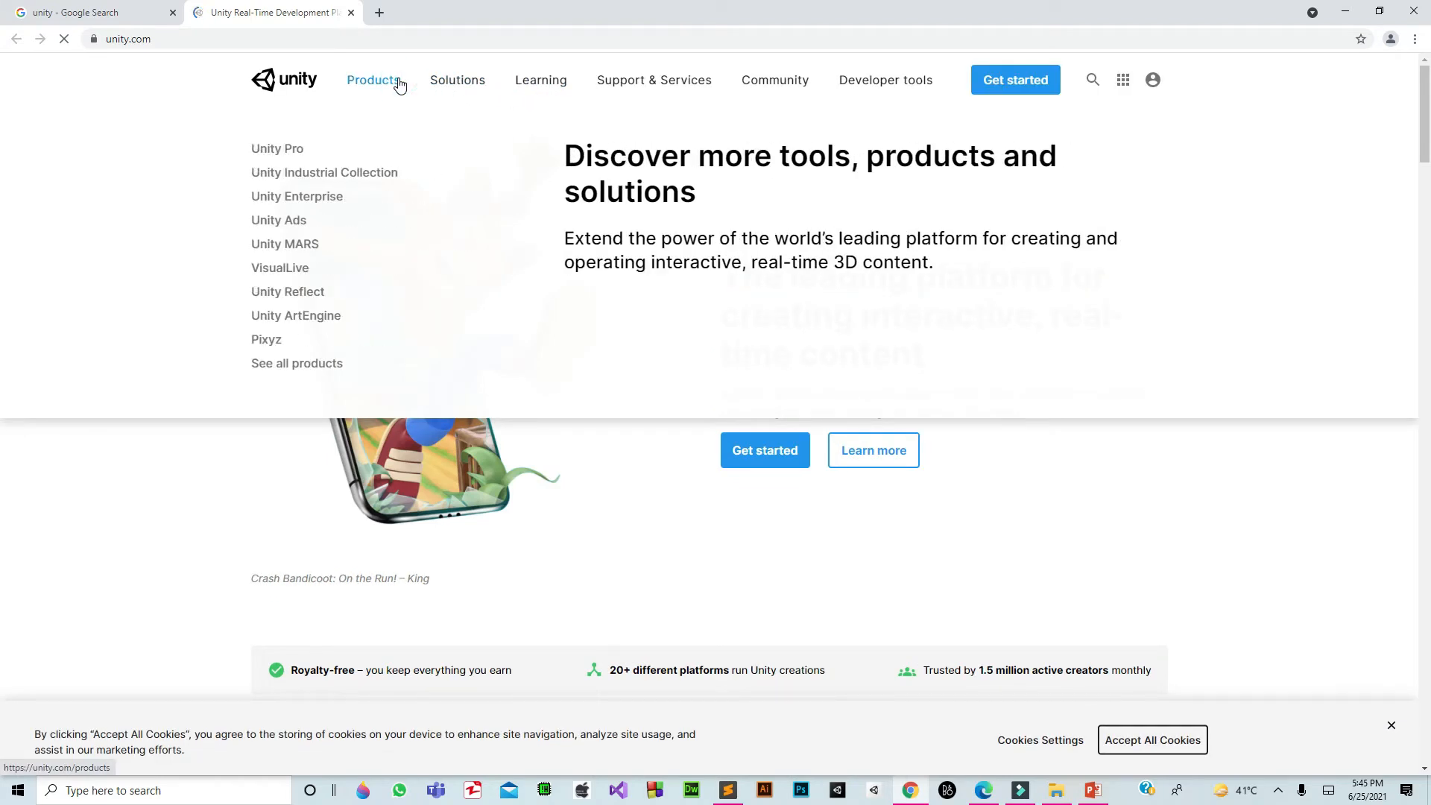
pyautogui.click(384, 80)
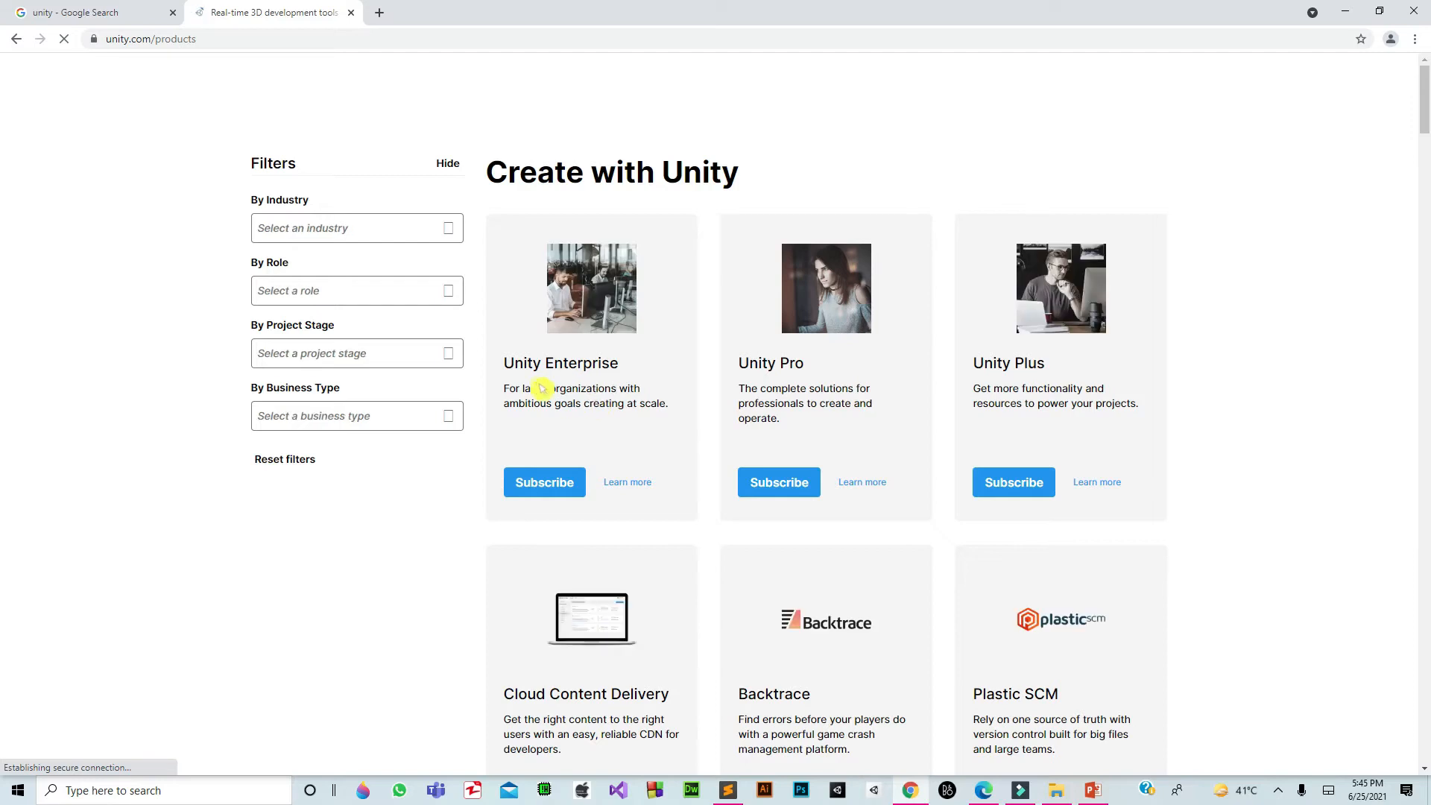
pyautogui.click(597, 386)
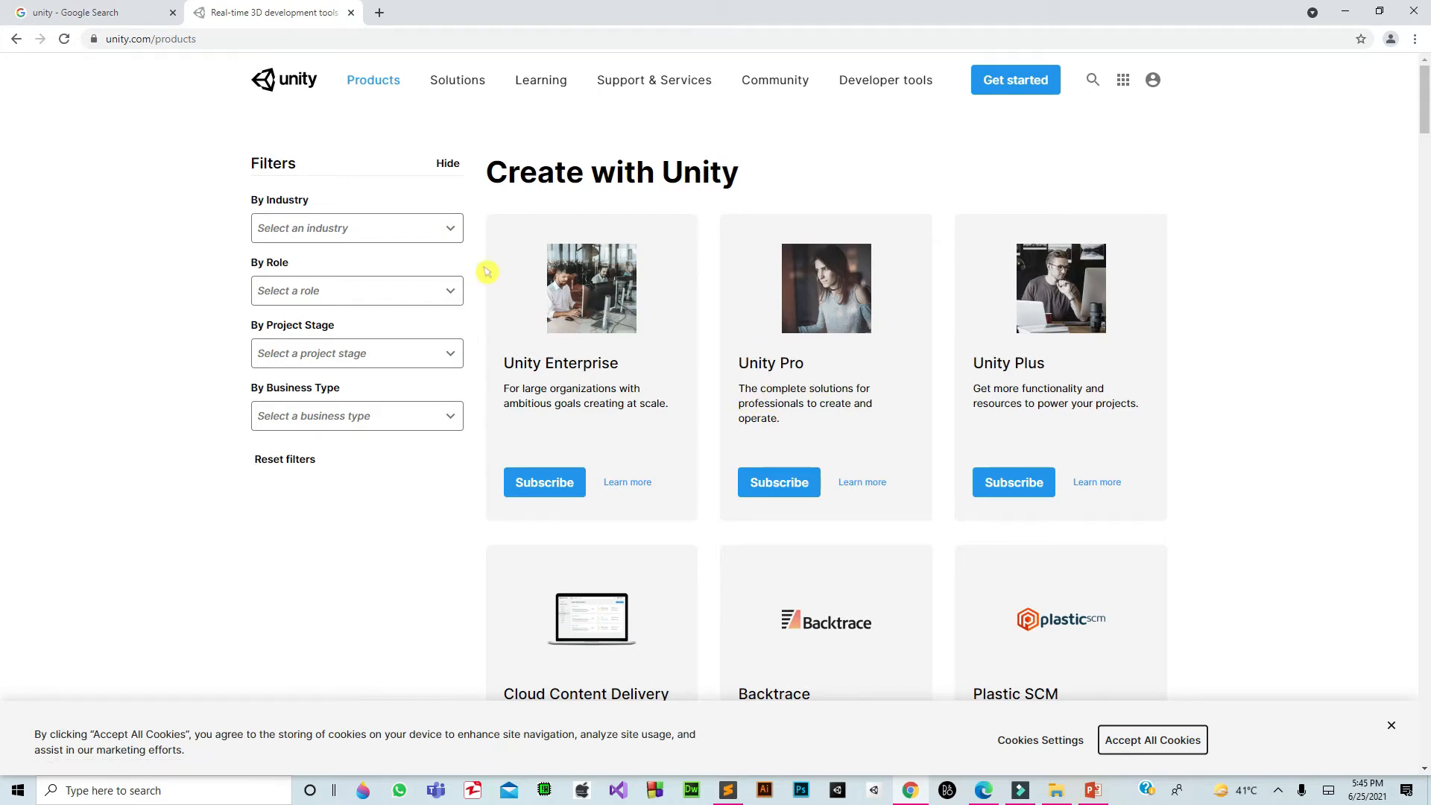
# Download Unity Hub from the Unity Store download page in the Google results, accepting the Unity Personal eligibility terms.
pyautogui.click(119, 12)
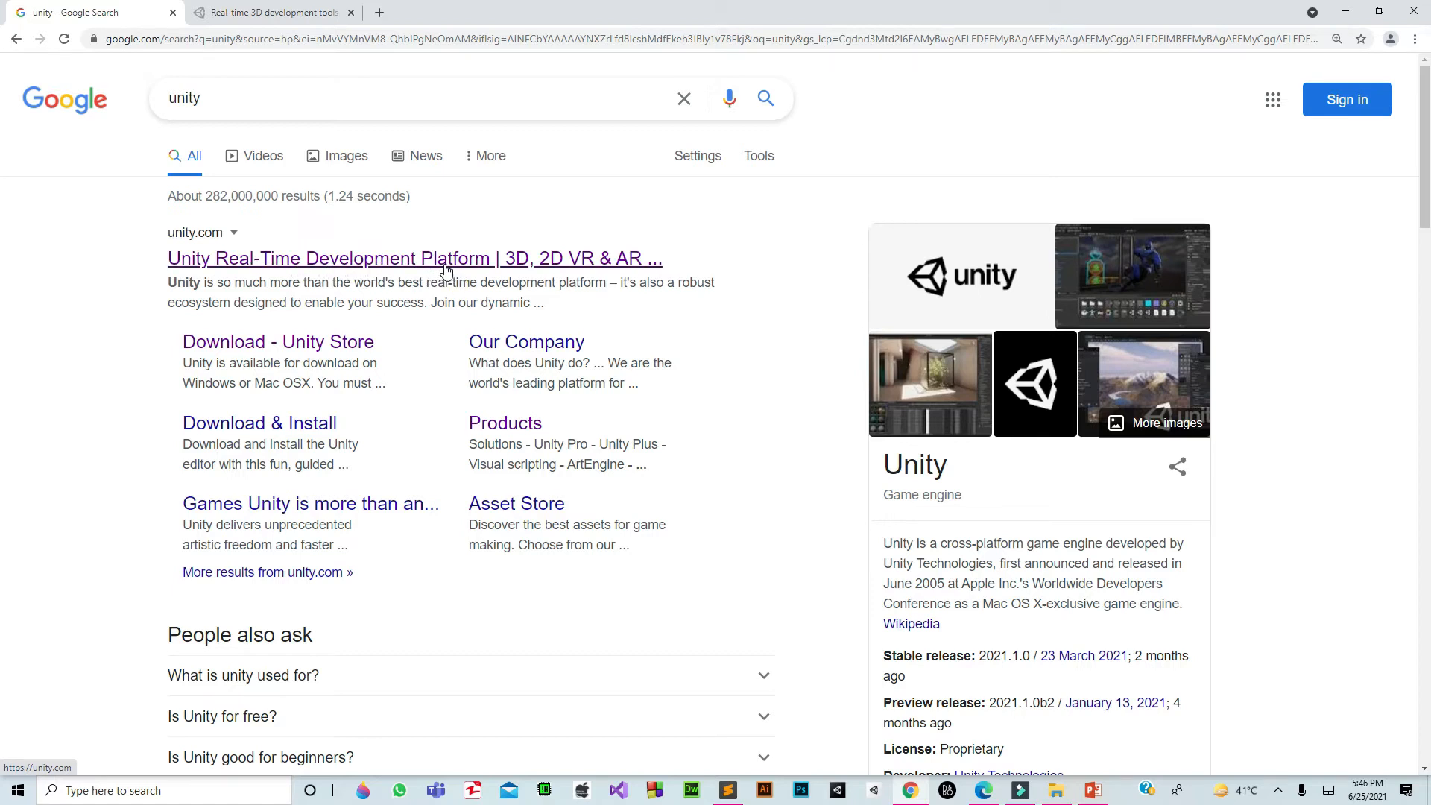
pyautogui.click(248, 347)
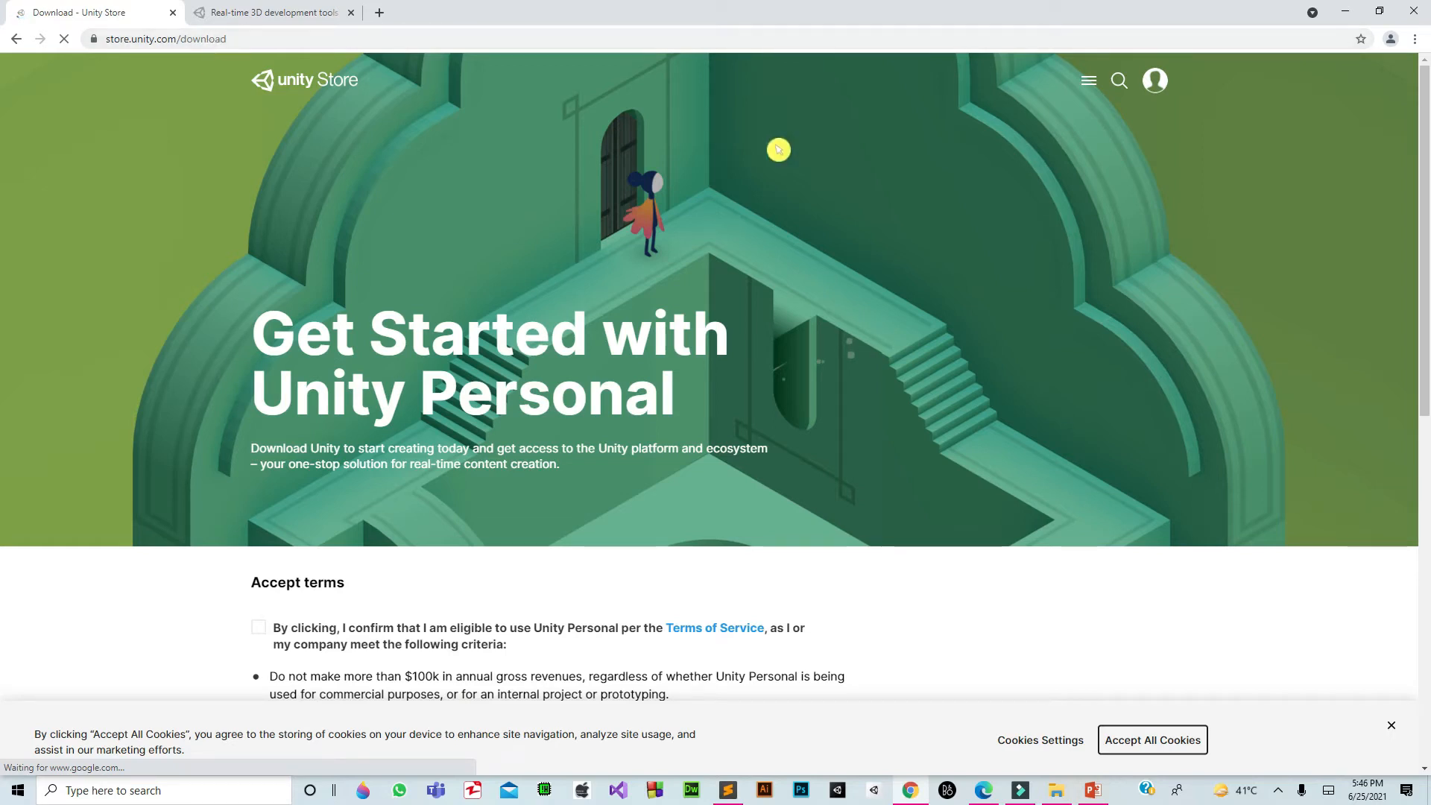
pyautogui.moveTo(1425, 313); pyautogui.dragTo(1425, 483)
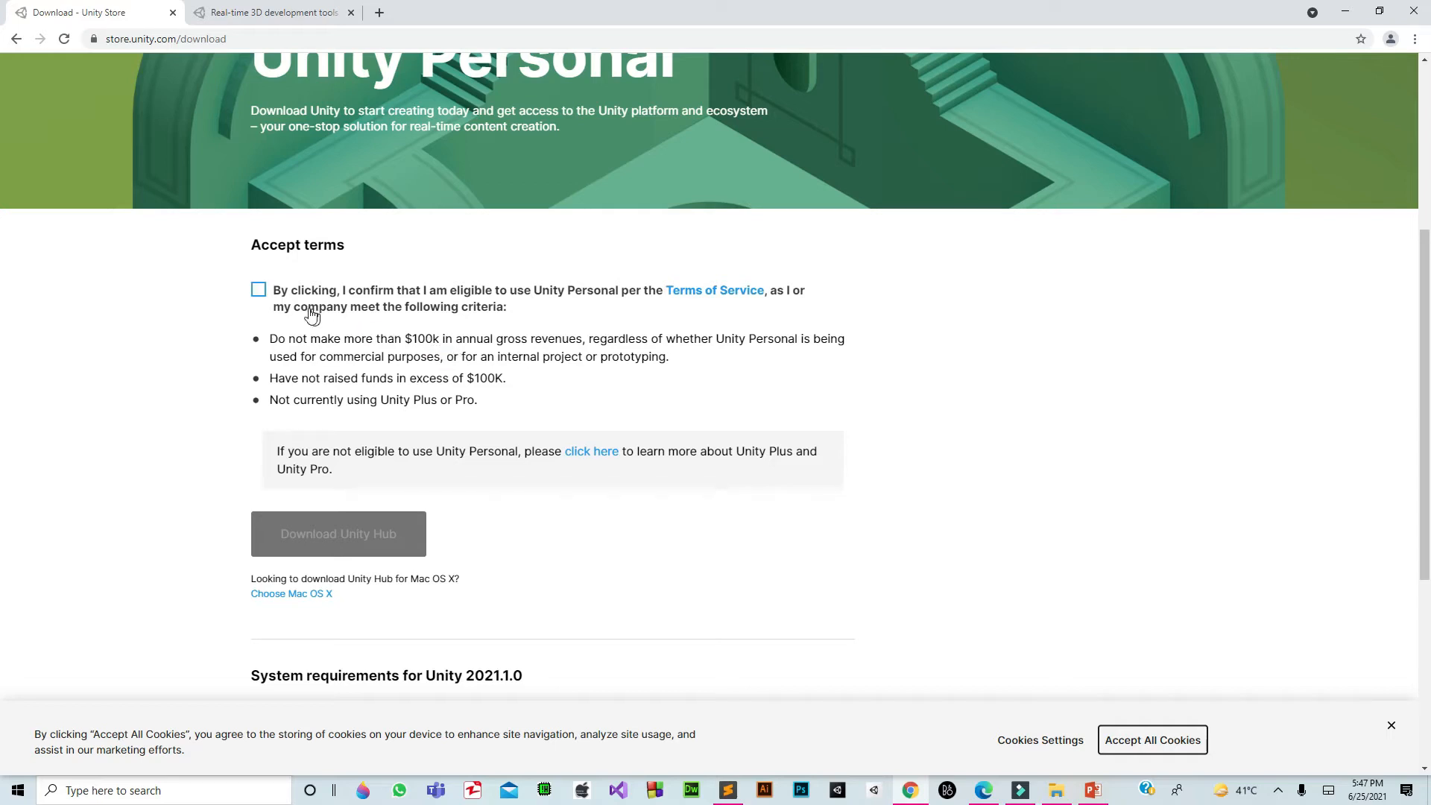
pyautogui.click(261, 290)
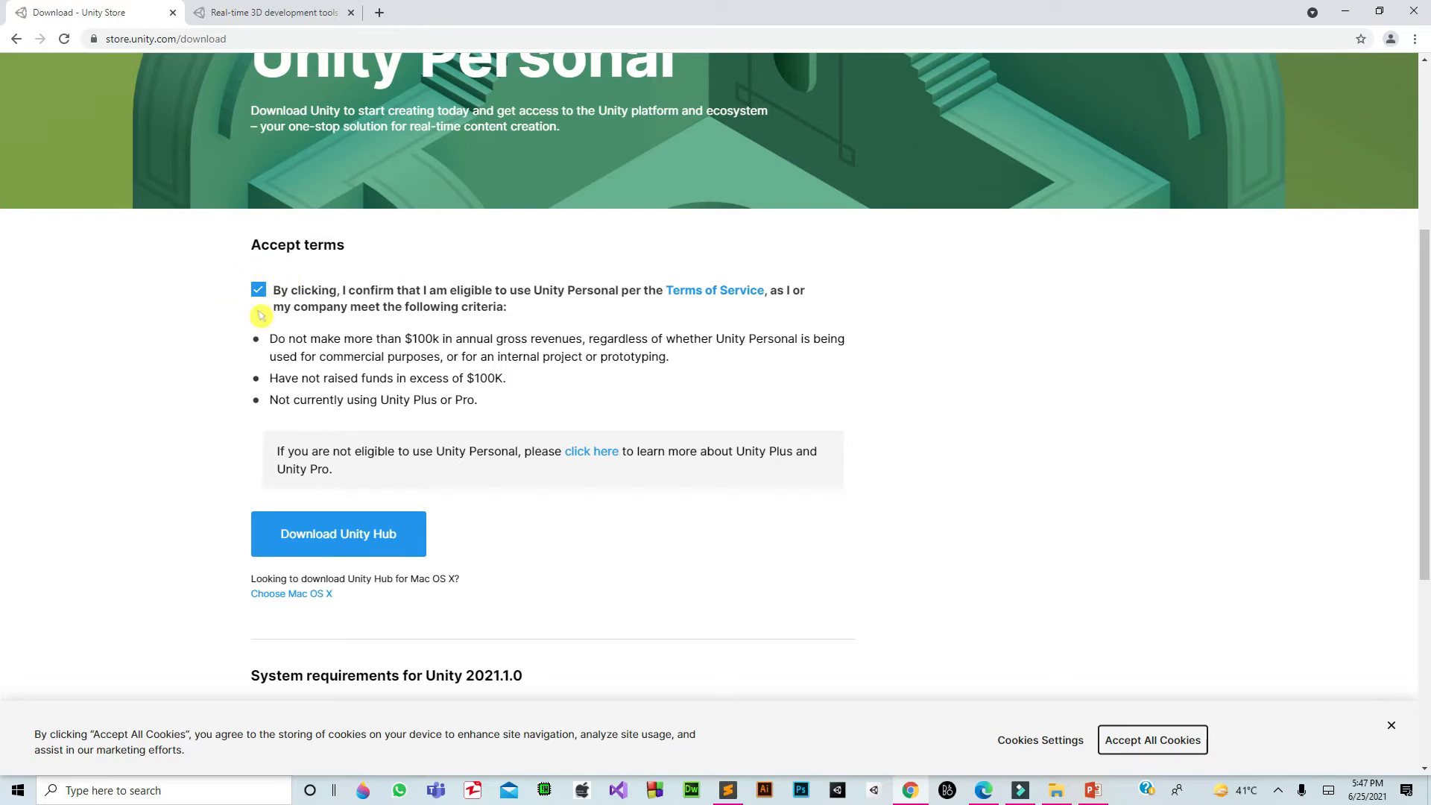
pyautogui.click(325, 536)
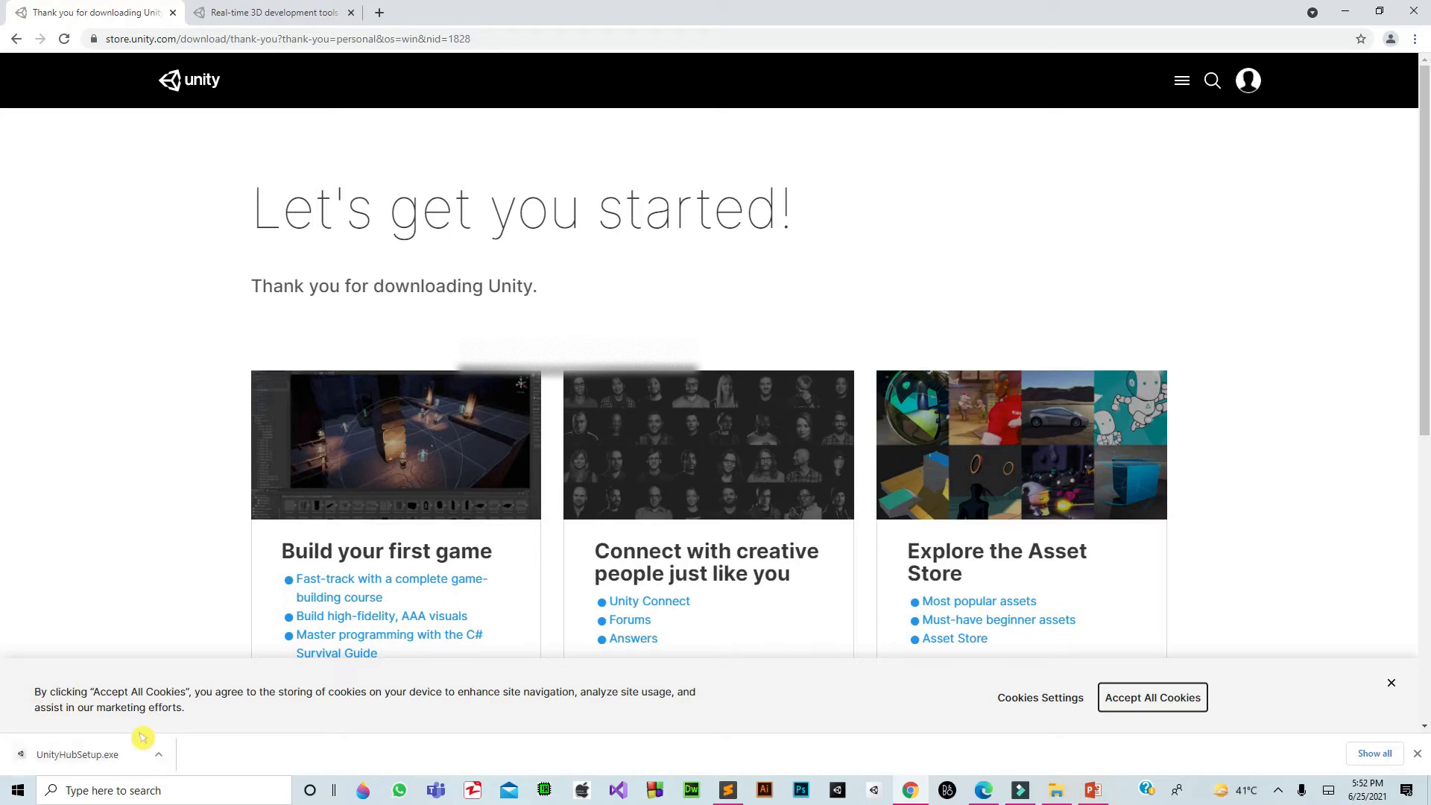
# Install Unity Hub with the downloaded UnityHubSetup.exe, accepting the license agreement and finishing with Run Unity Hub enabled.
pyautogui.click(108, 768)
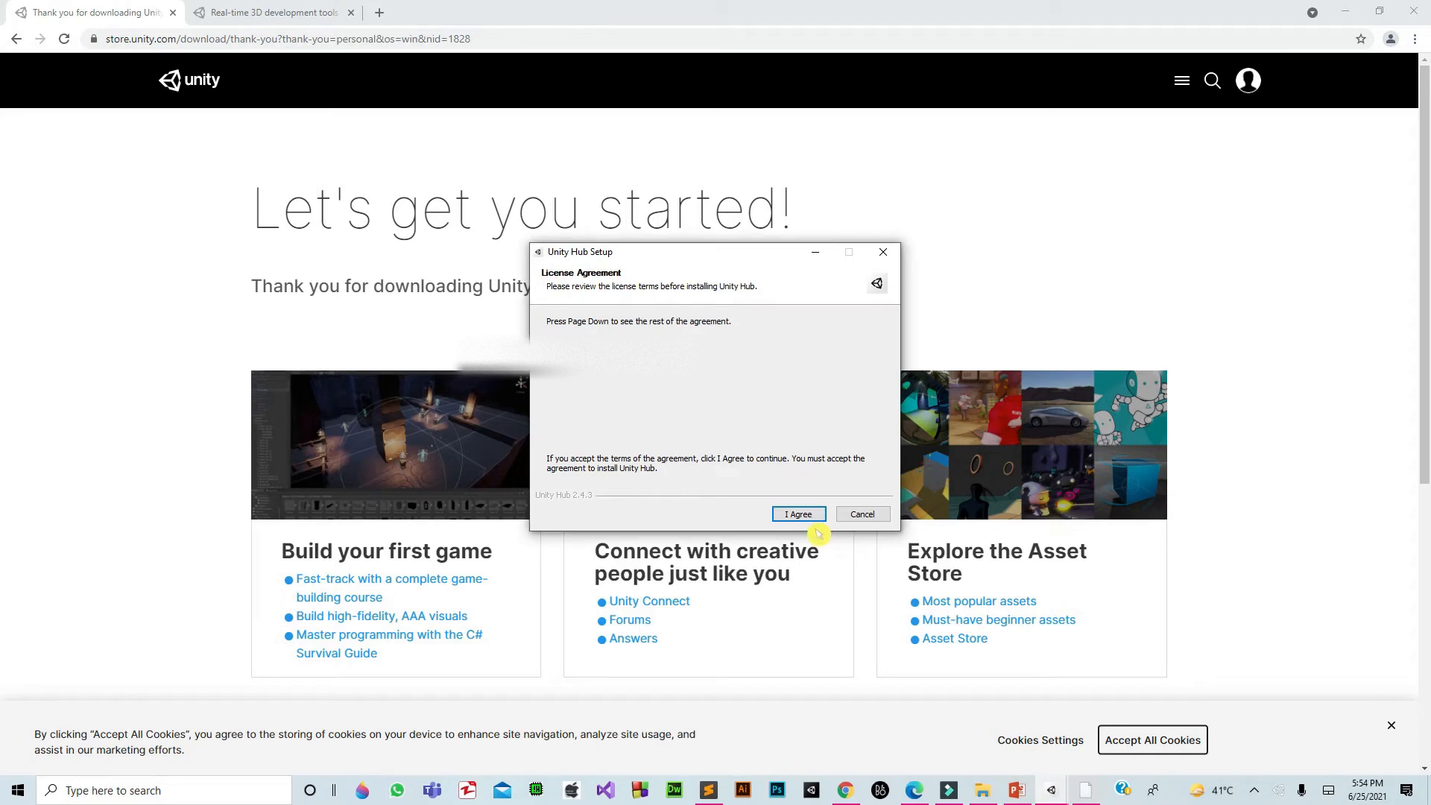
pyautogui.click(799, 517)
pyautogui.click(799, 517)
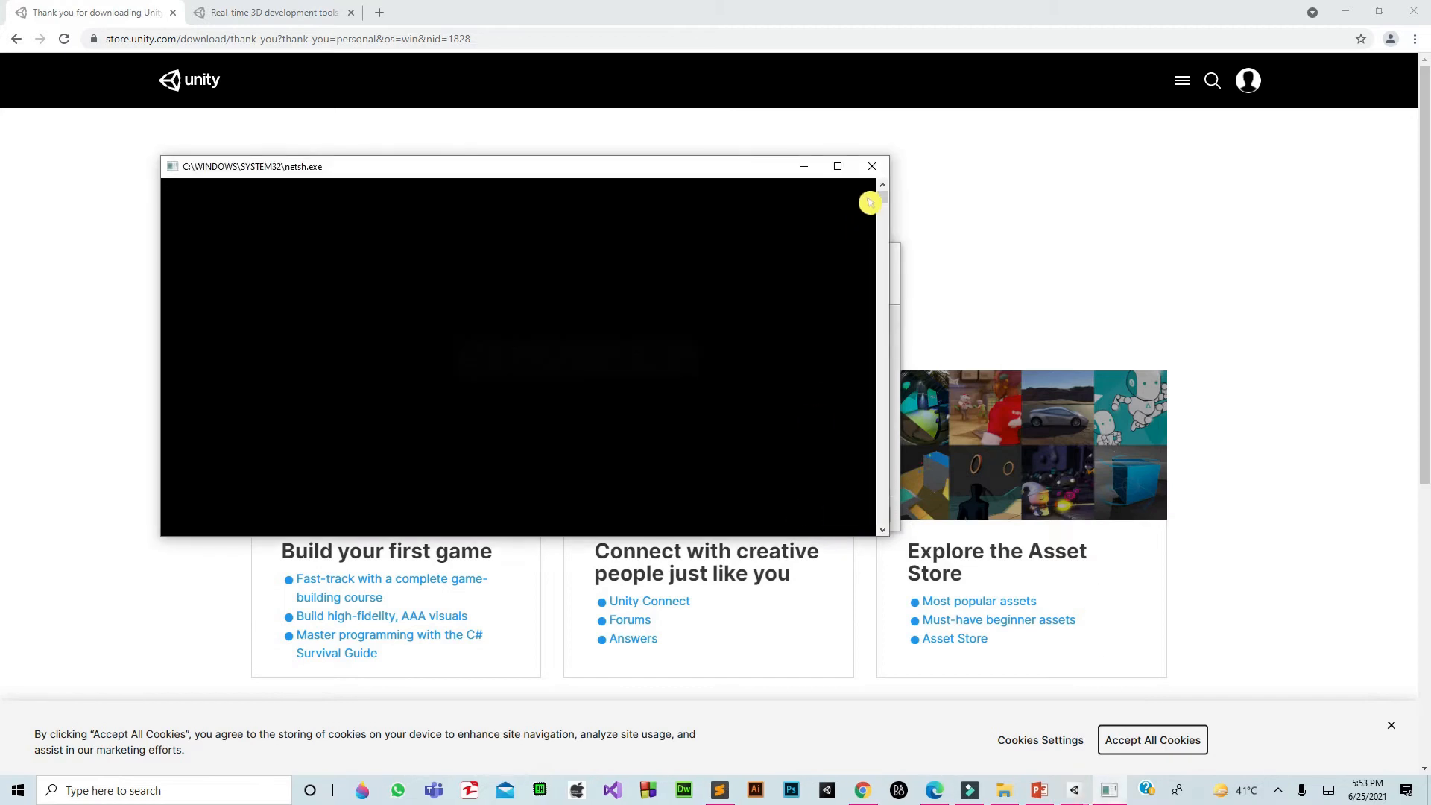
pyautogui.click(872, 167)
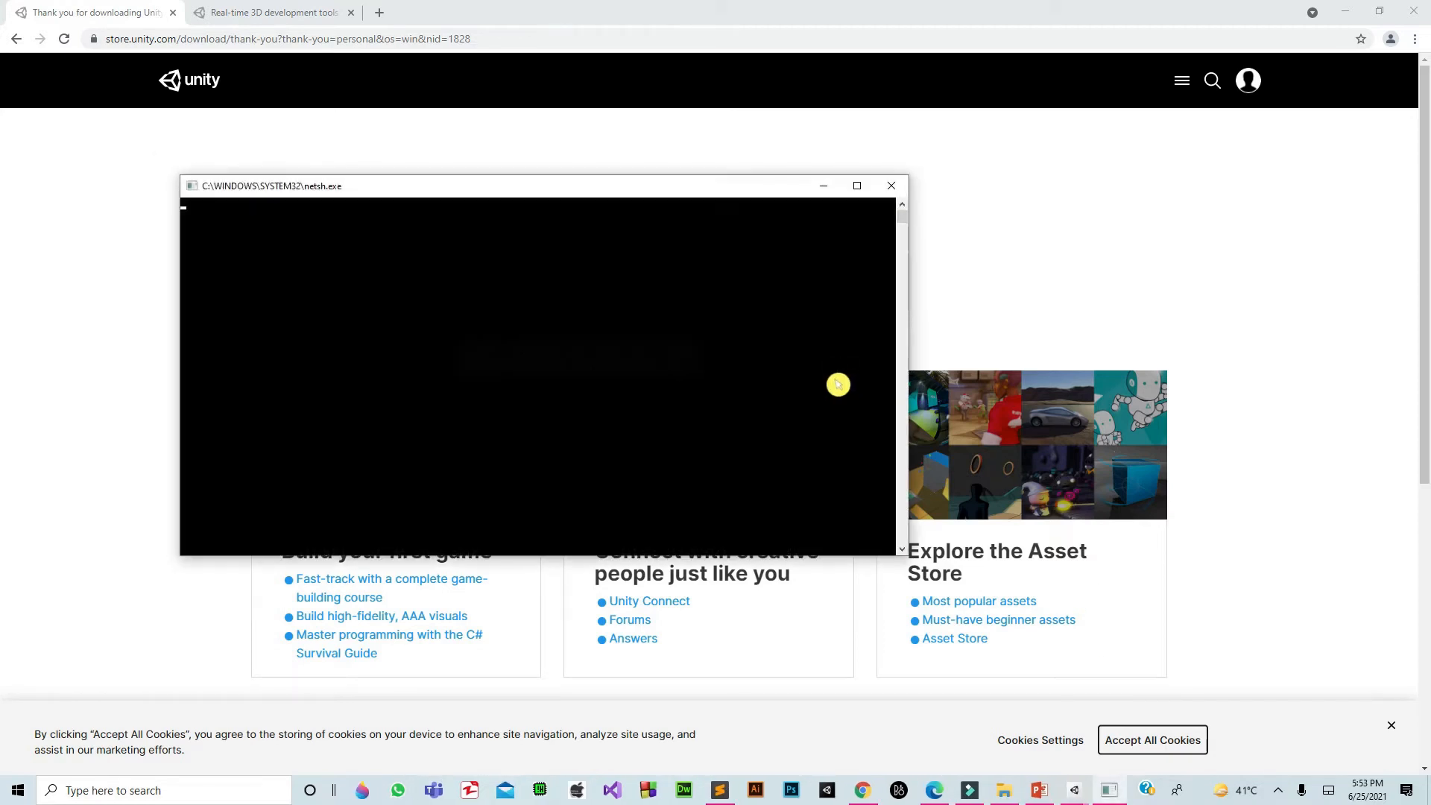
pyautogui.click(891, 187)
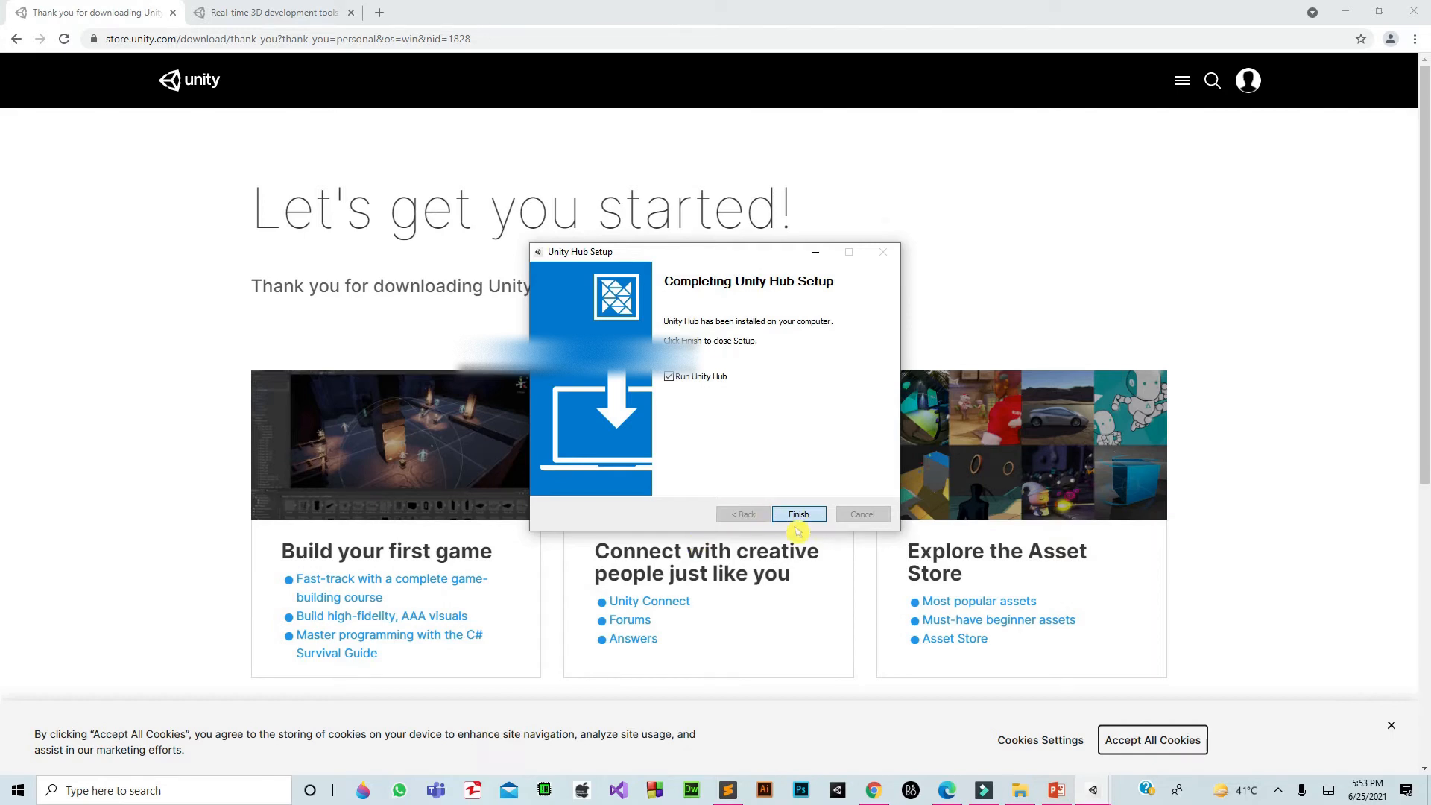
pyautogui.click(799, 516)
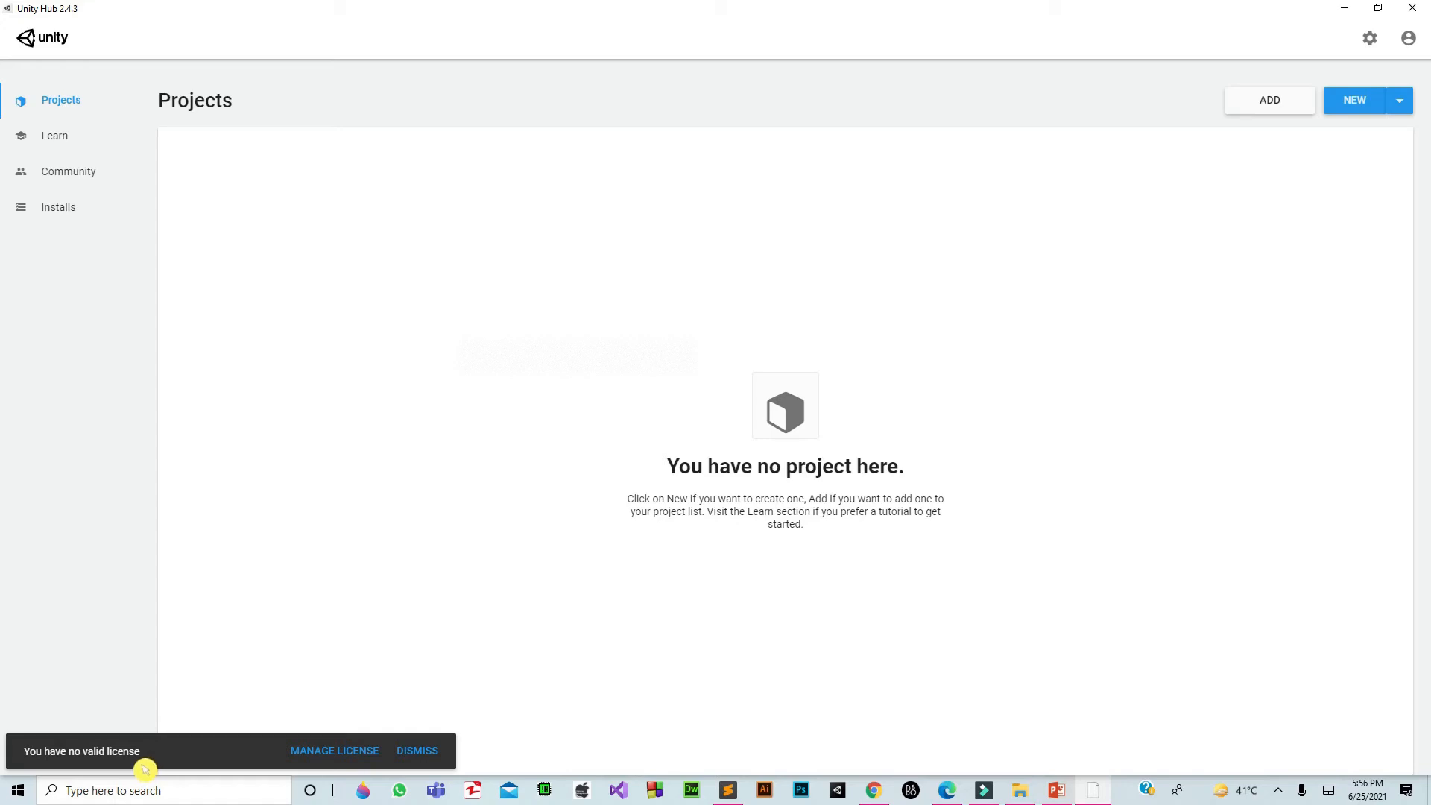
# Go to license management in Unity Hub and open the form for creating a Unity ID from its login window.
pyautogui.click(314, 753)
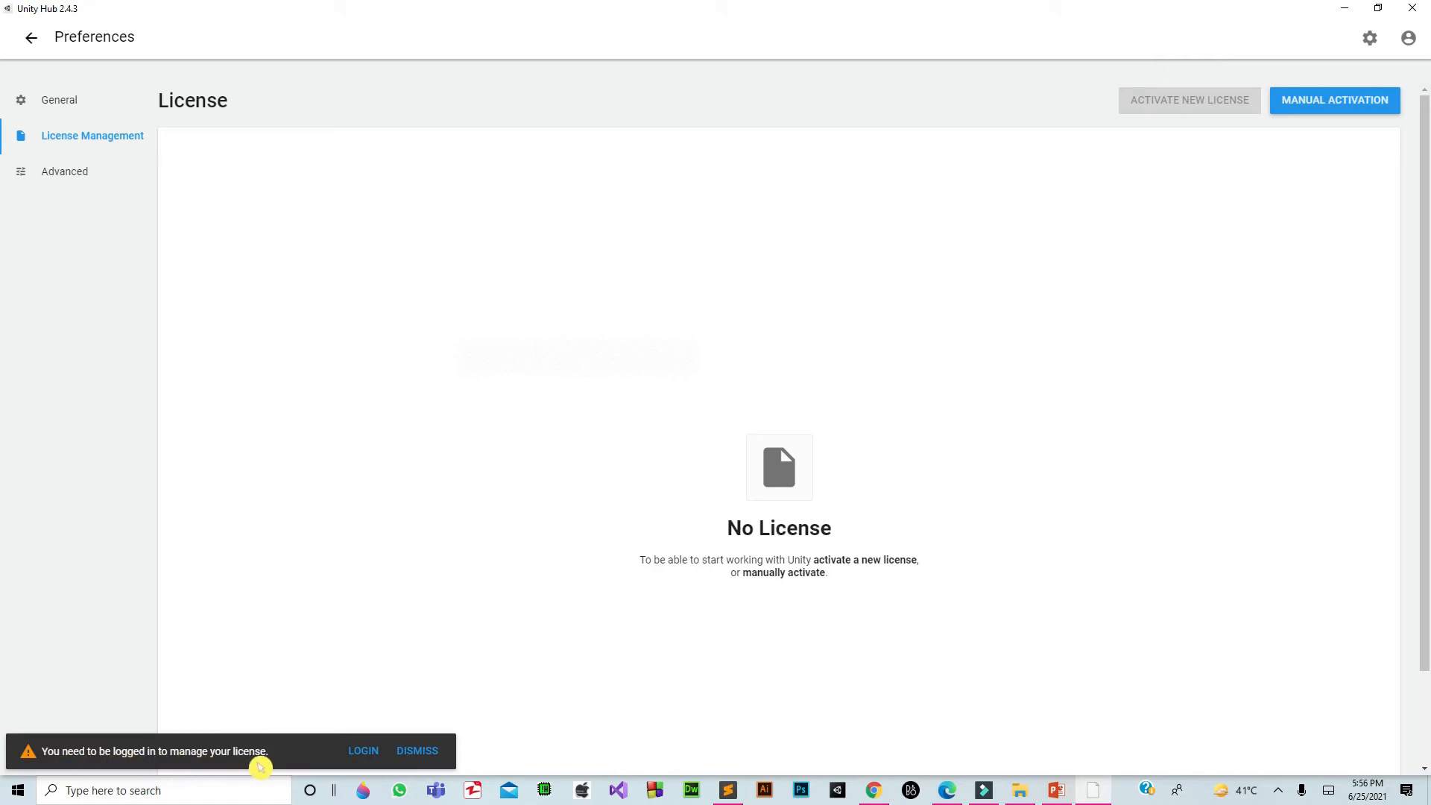
pyautogui.click(362, 751)
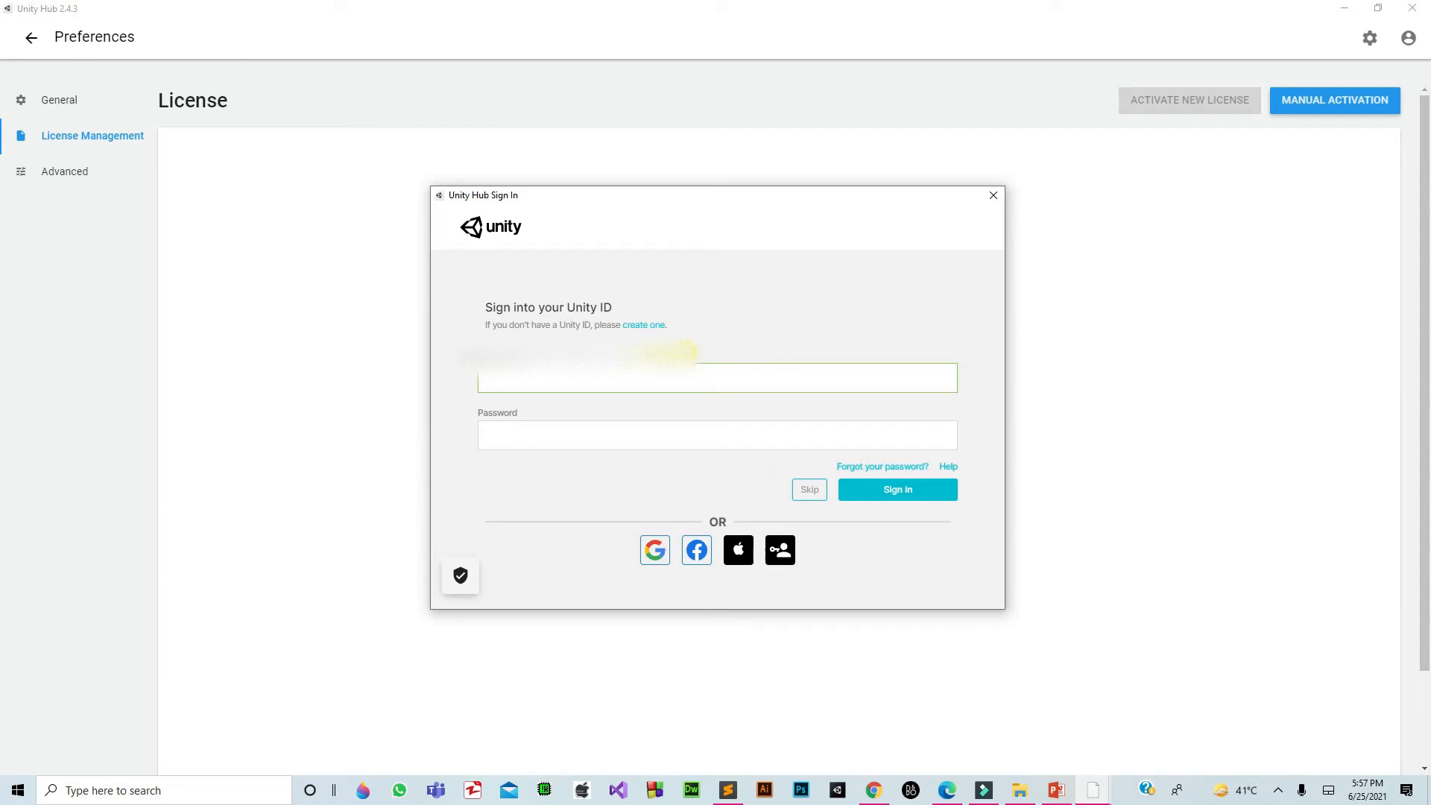
pyautogui.click(661, 349)
pyautogui.click(642, 327)
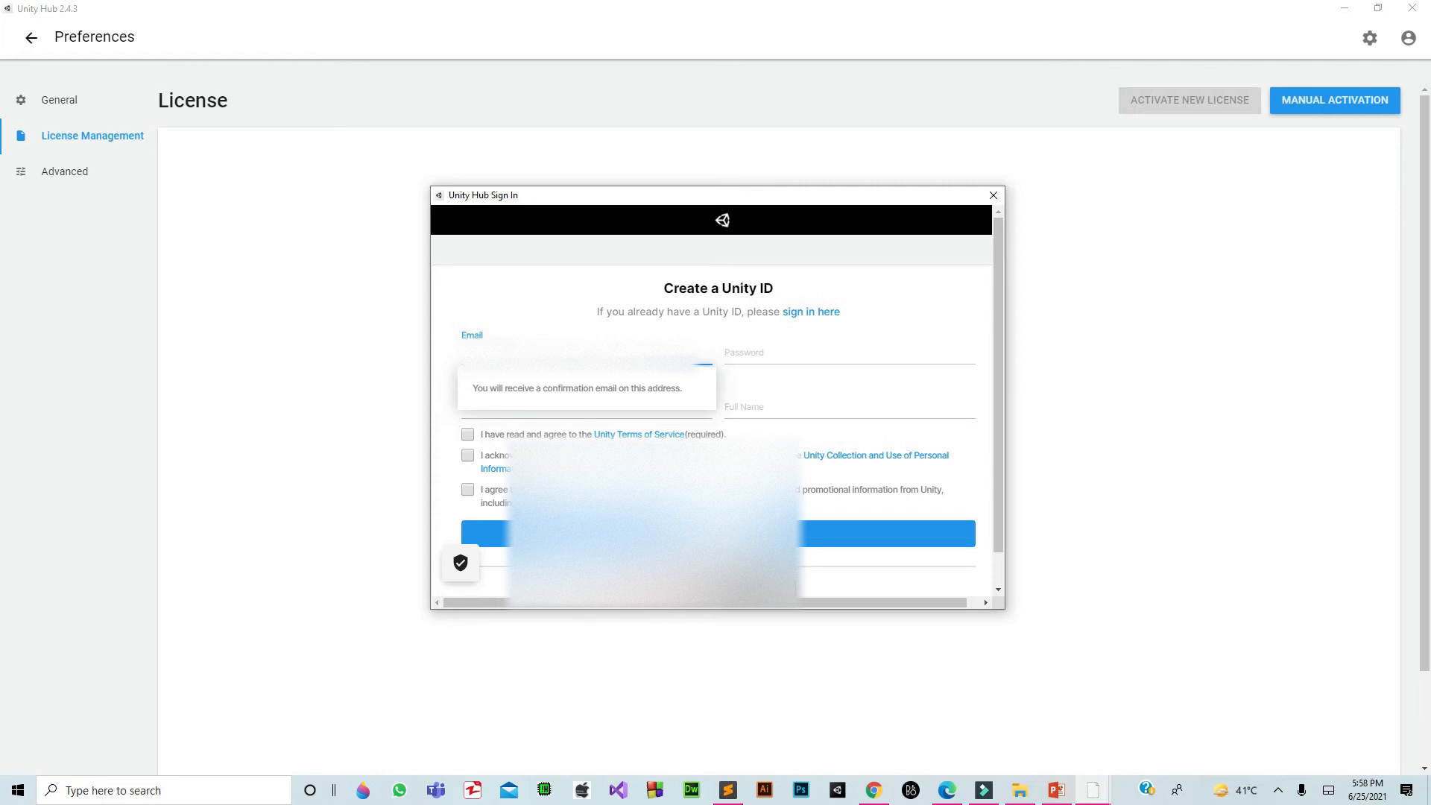
# Fill in the email, account password, username and full name for the new Unity ID.
pyautogui.click(543, 346)
pyautogui.click(747, 357)
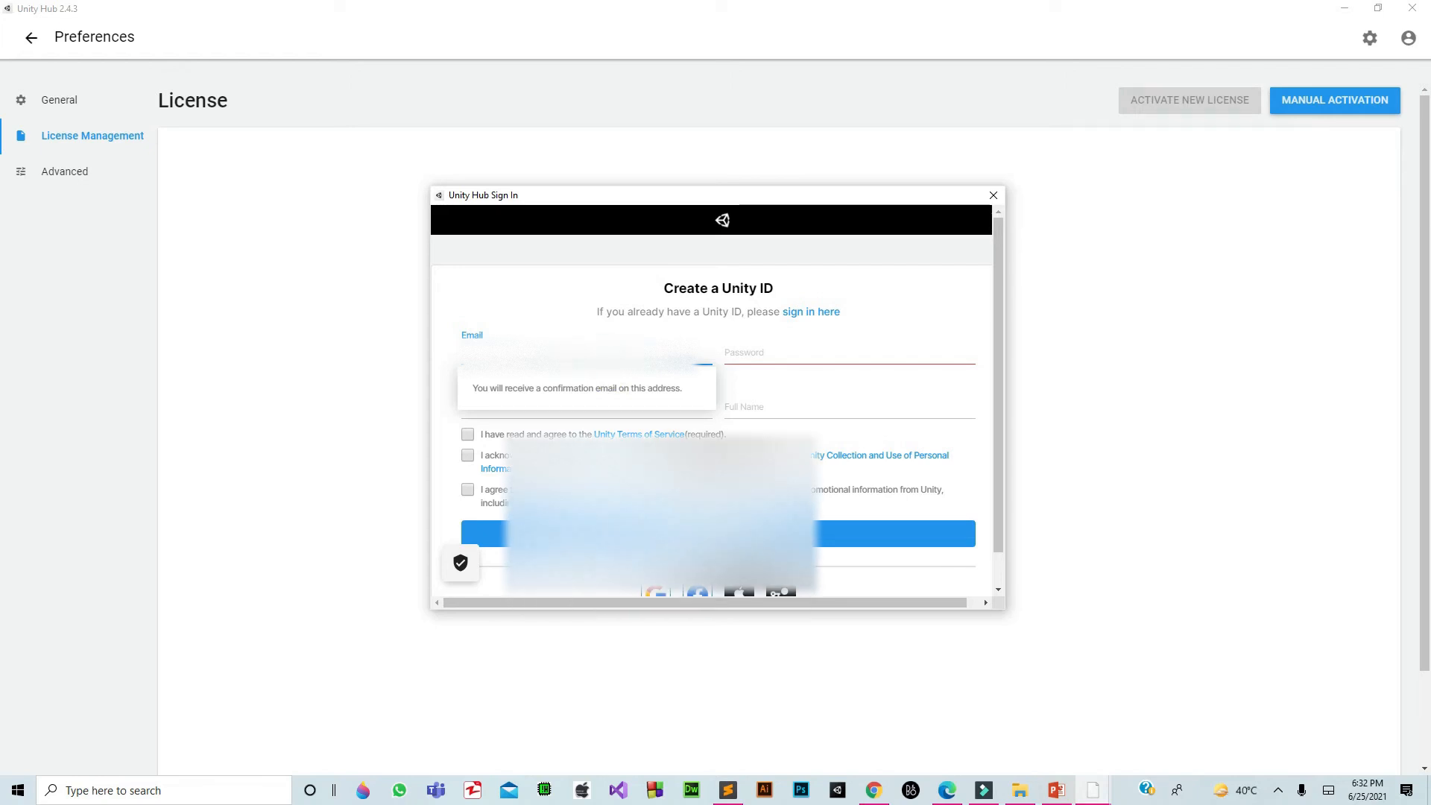
pyautogui.click(750, 353)
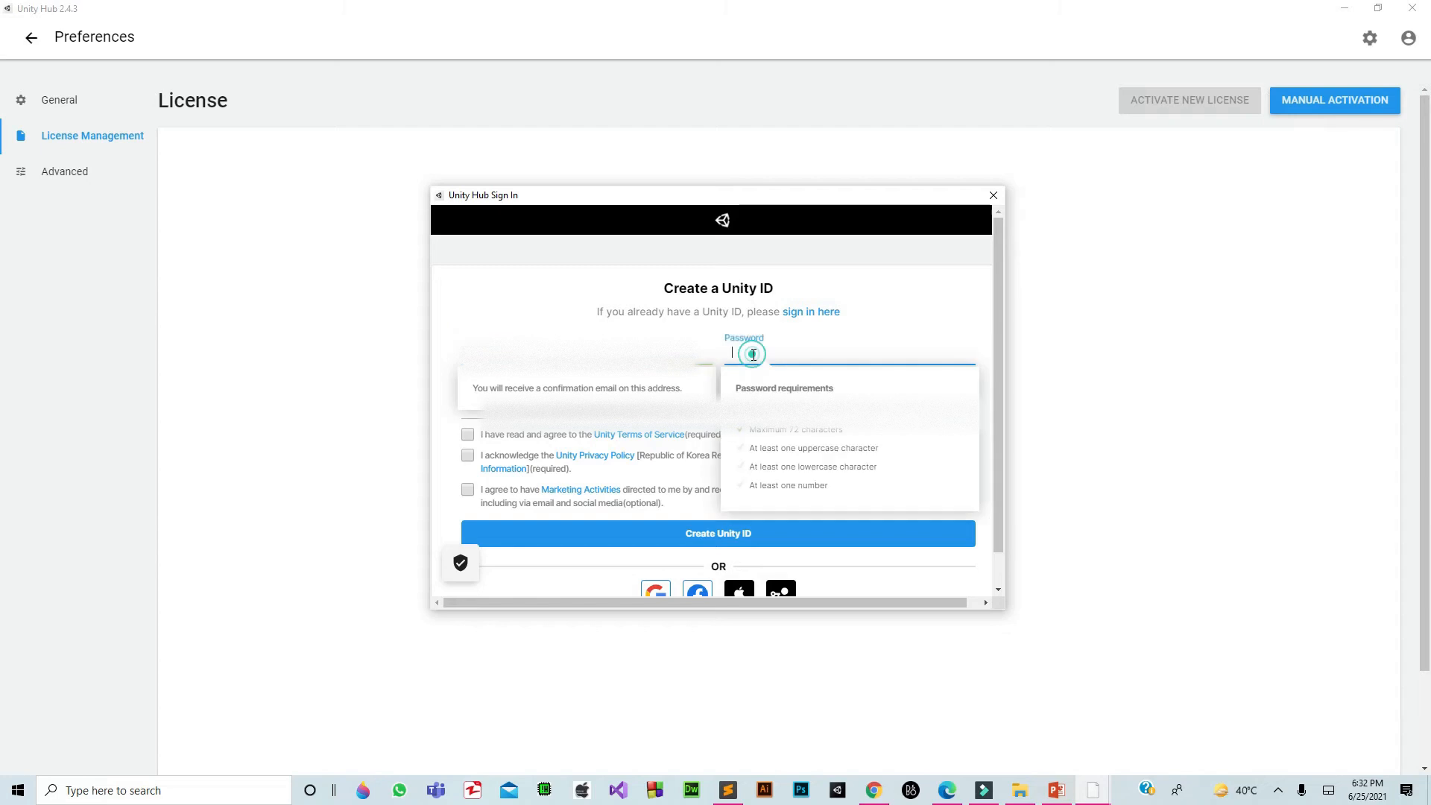
pyautogui.click(627, 355)
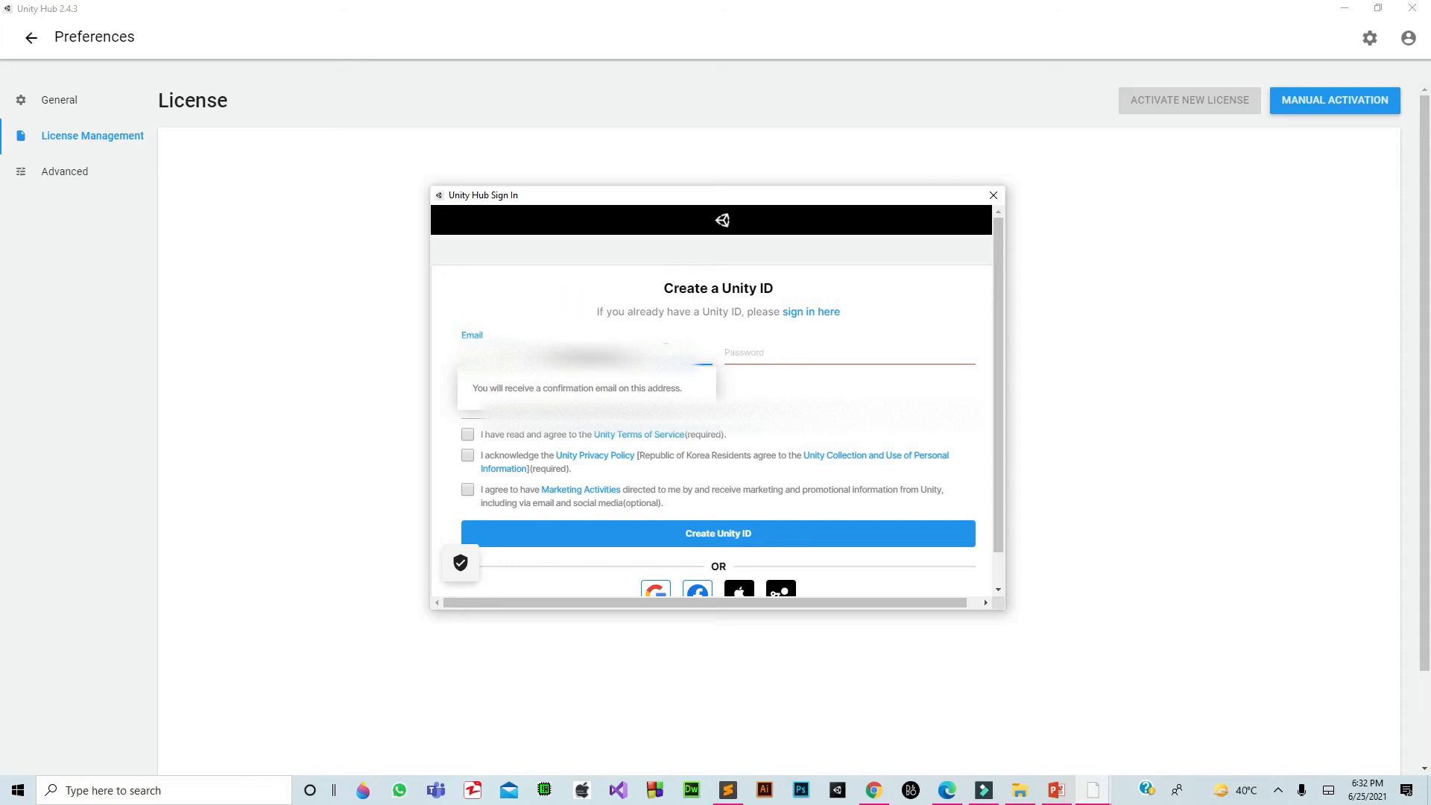
pyautogui.click(759, 353)
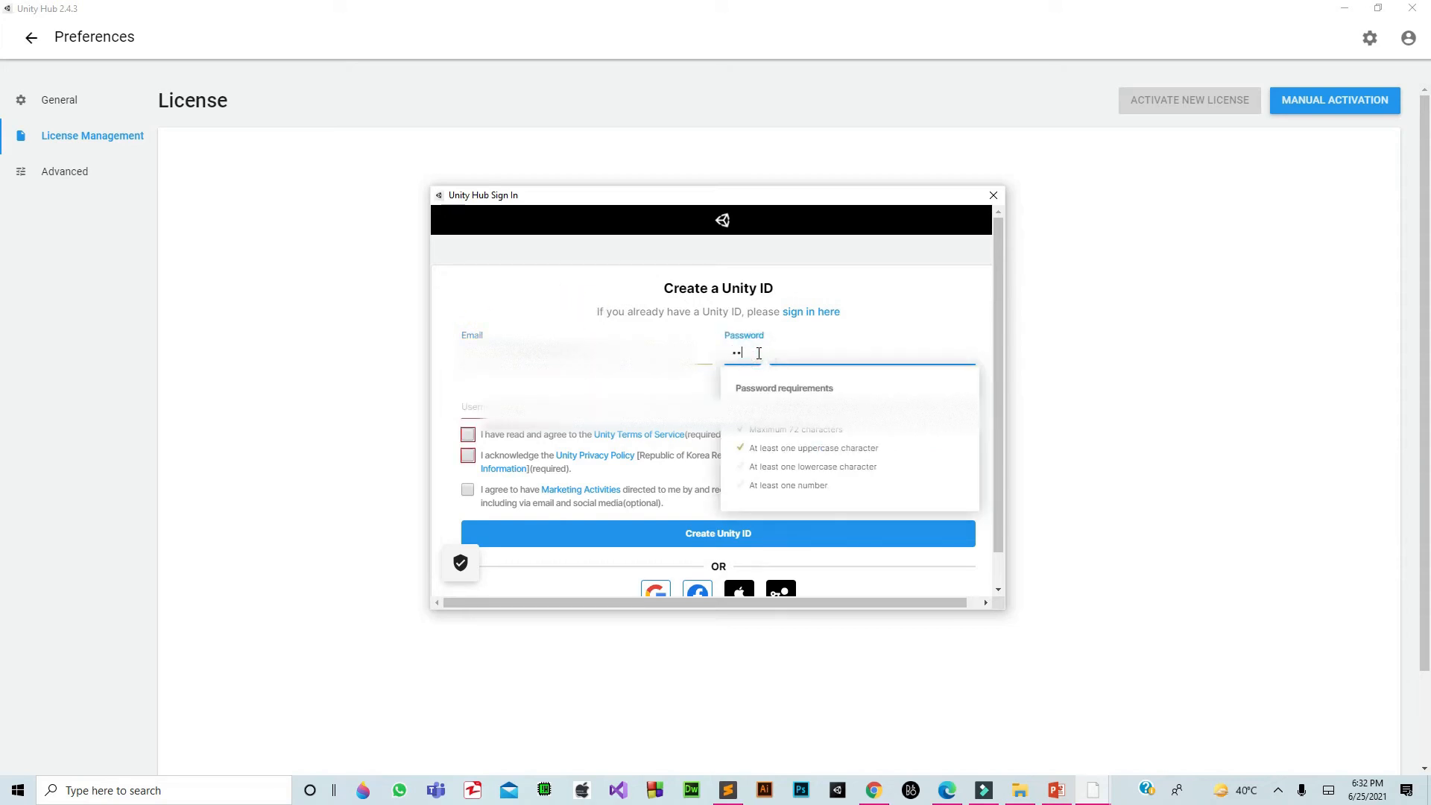
pyautogui.write('•••••••••••')
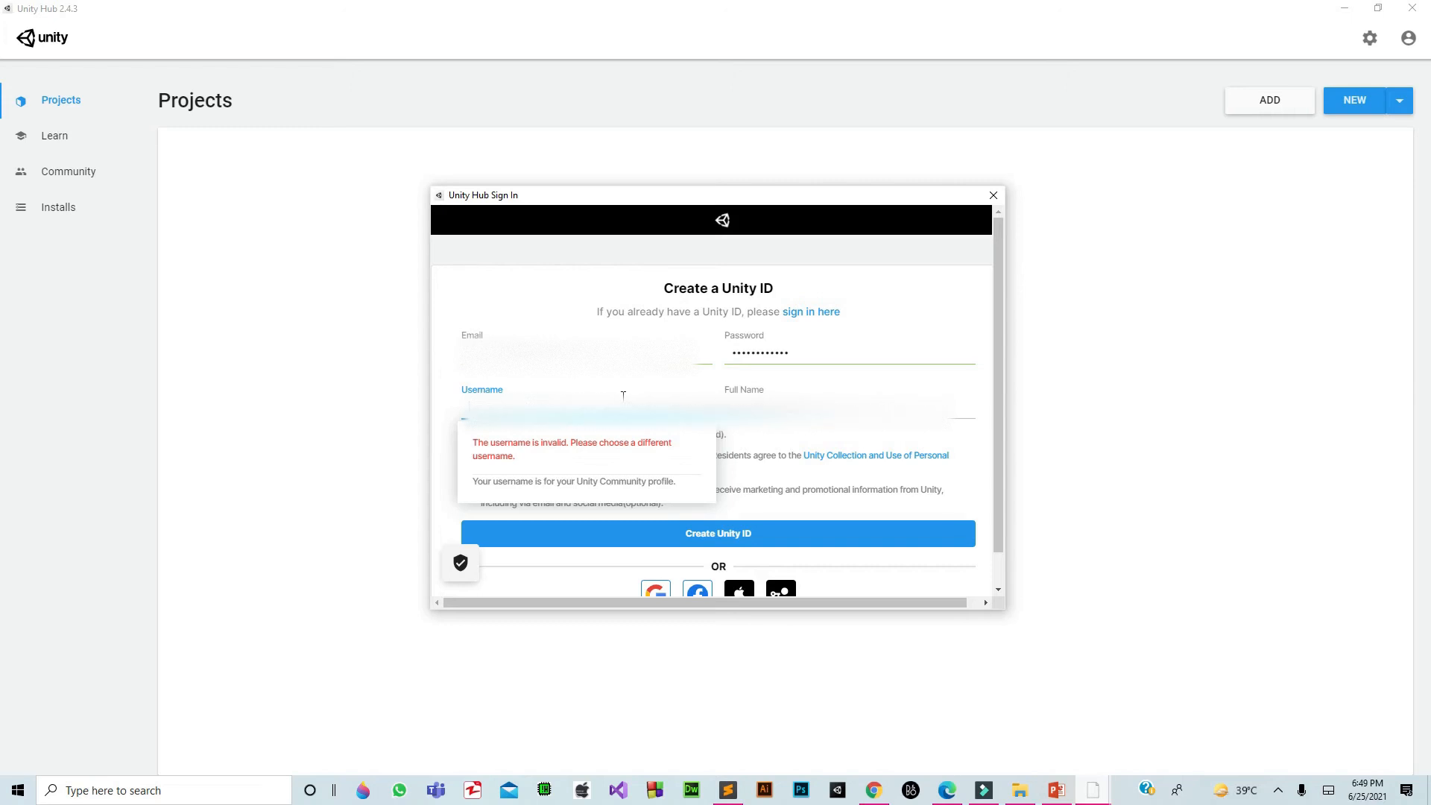
pyautogui.write('••')
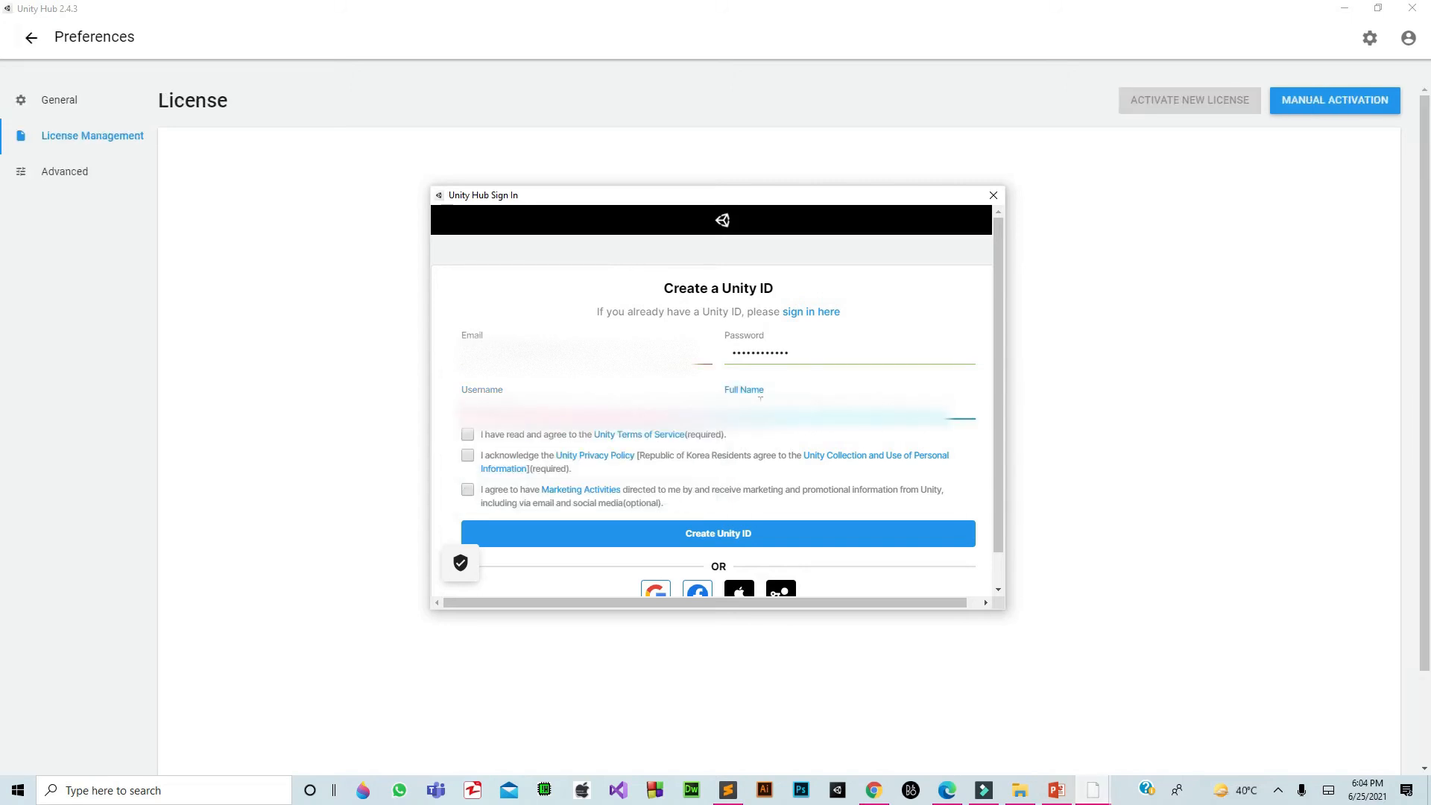
pyautogui.write('••')
# Agree to the Terms of Service, Privacy Policy and Marketing Activities, and create the Unity ID.
pyautogui.click(478, 435)
pyautogui.click(468, 455)
pyautogui.click(468, 491)
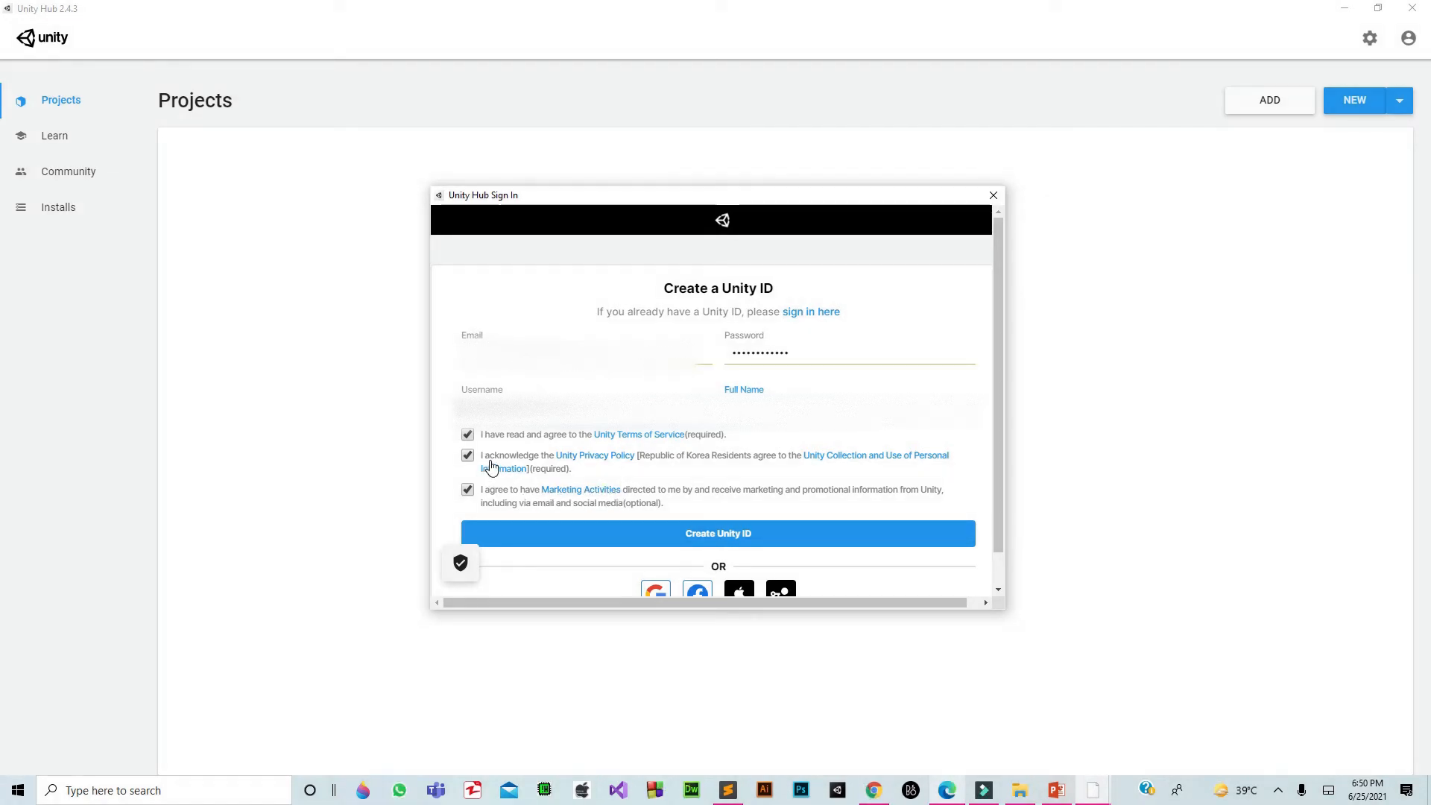
pyautogui.click(478, 504)
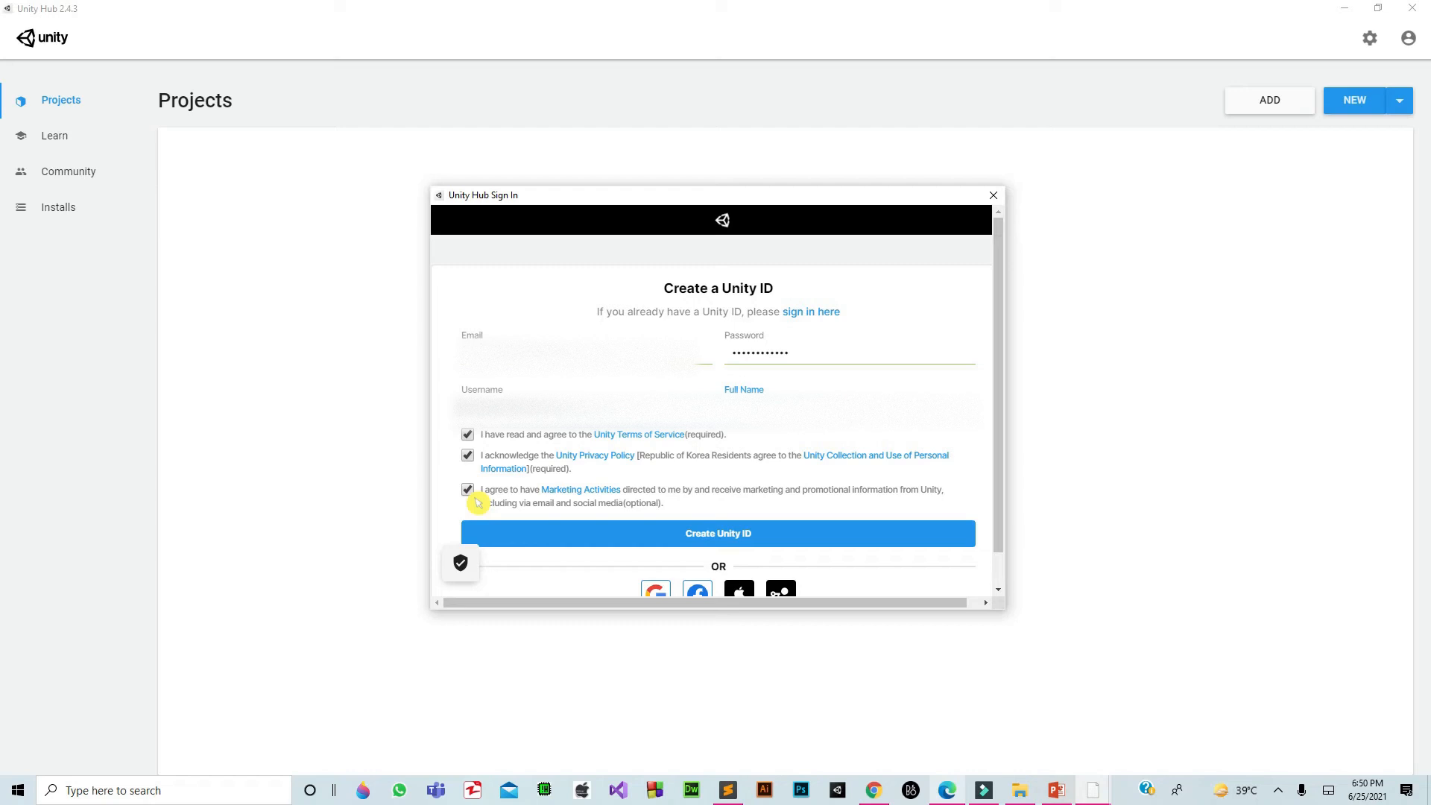
pyautogui.click(732, 547)
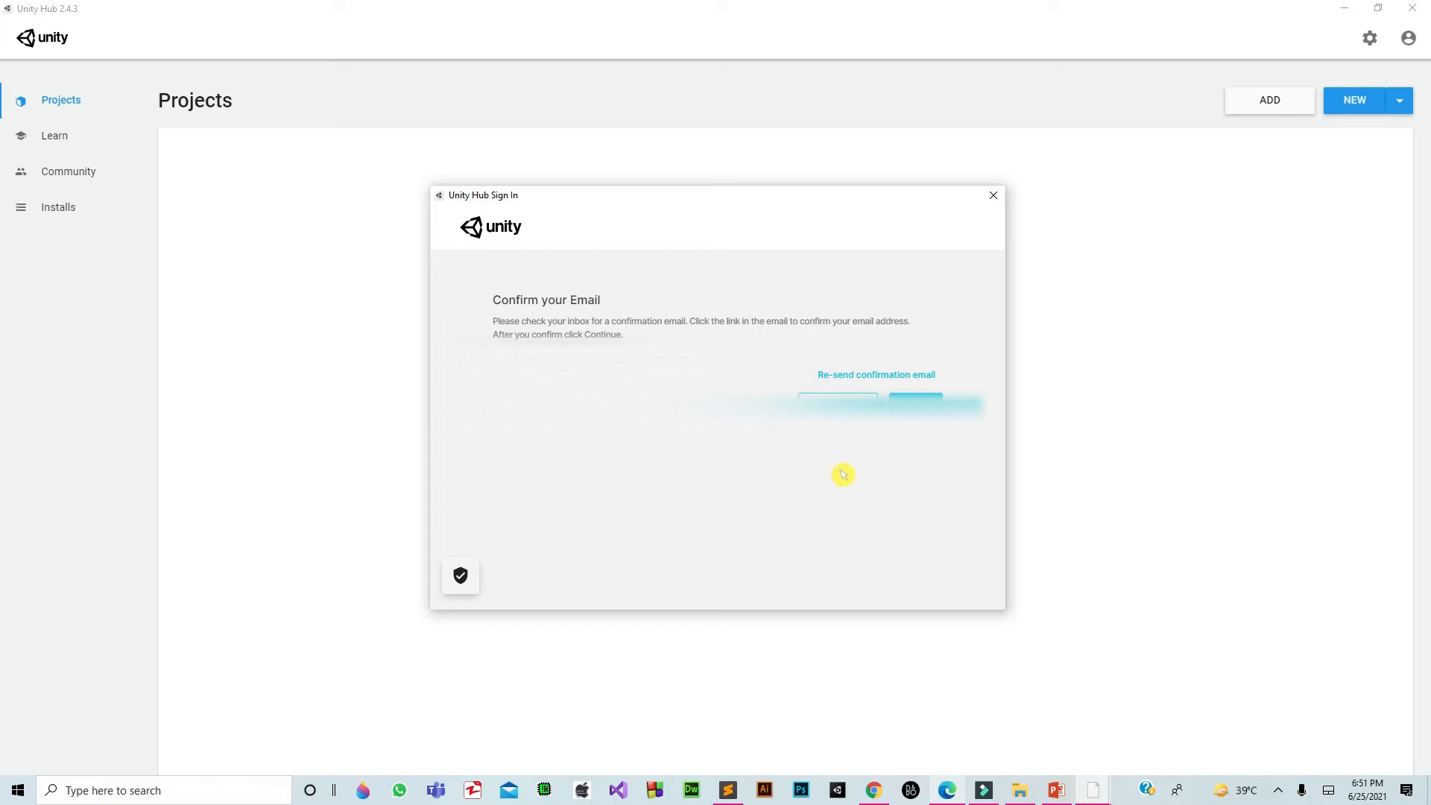
# Switch to the Edge browser, confirm the Unity ID email through the Unity Technologies message with its reCAPTCHA check, and continue in Unity Hub.
pyautogui.click(945, 789)
pyautogui.click(417, 199)
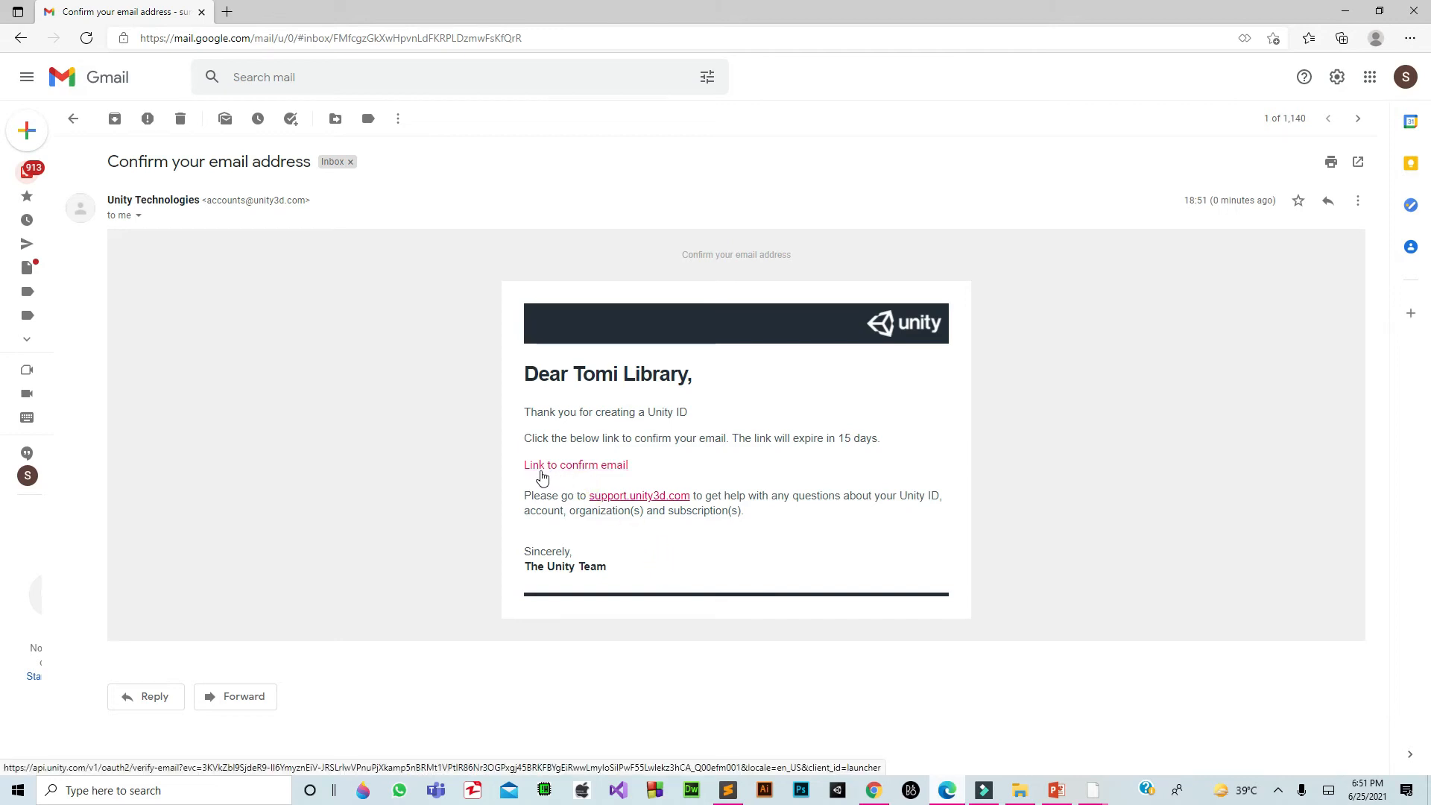
pyautogui.click(581, 471)
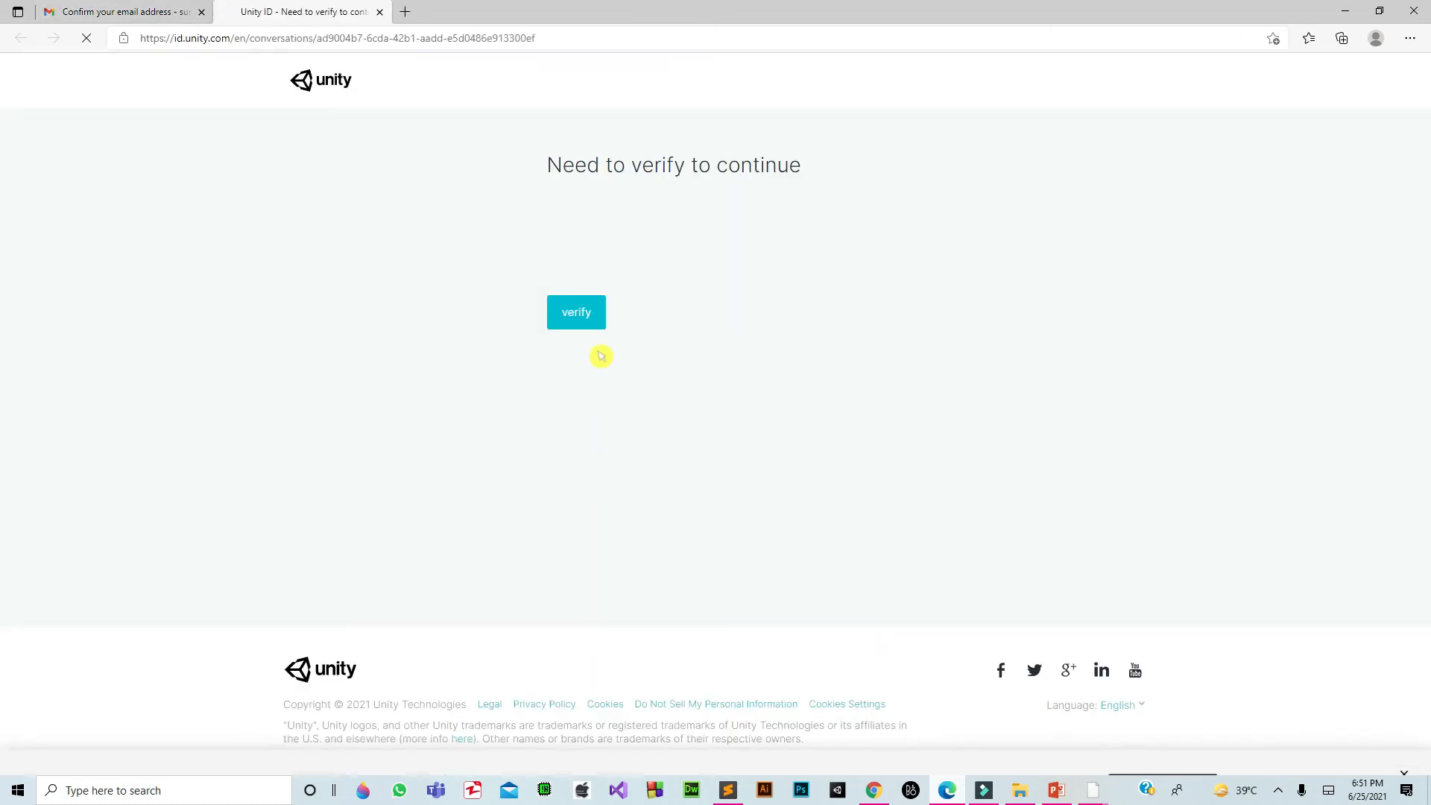
pyautogui.click(579, 252)
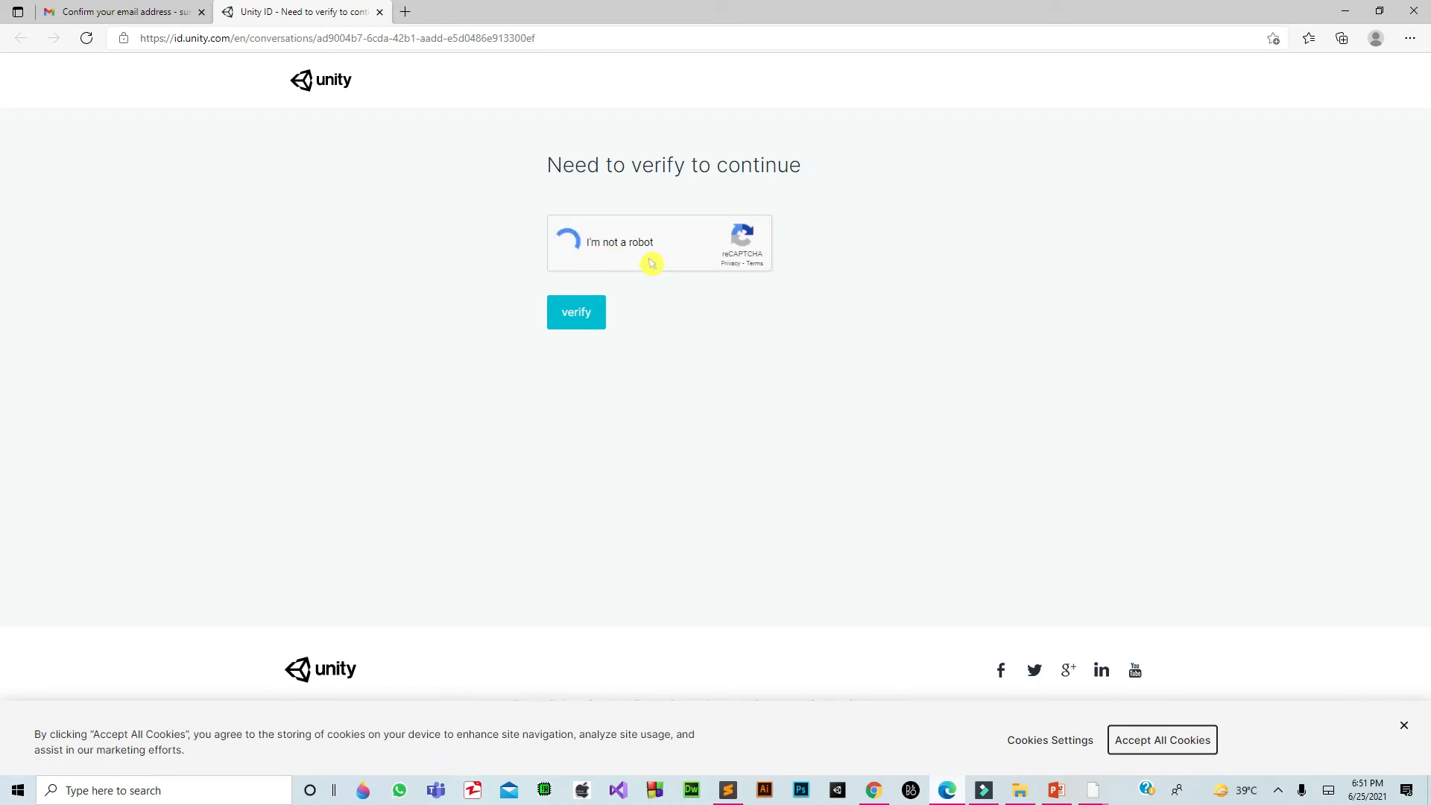
pyautogui.click(589, 320)
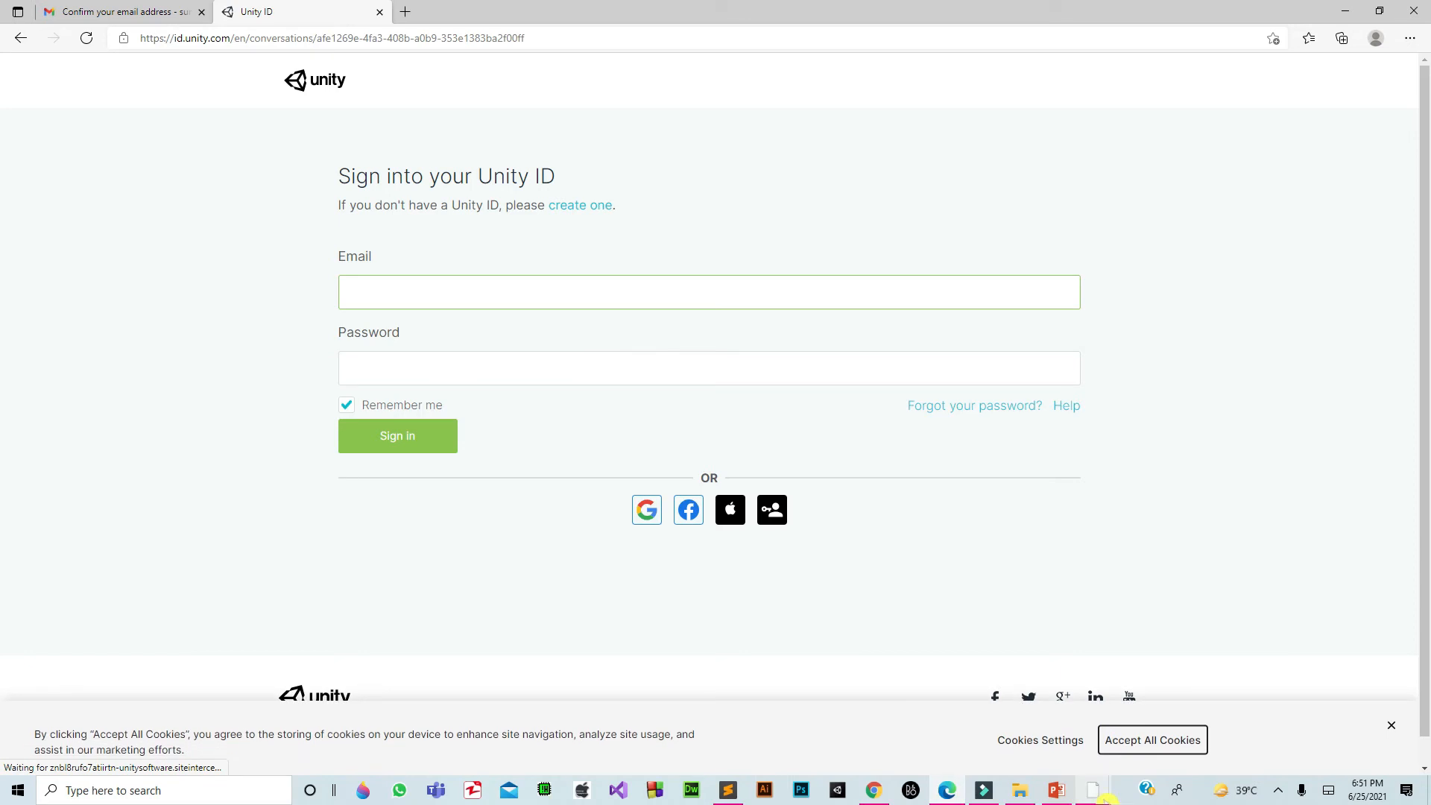
pyautogui.click(1346, 13)
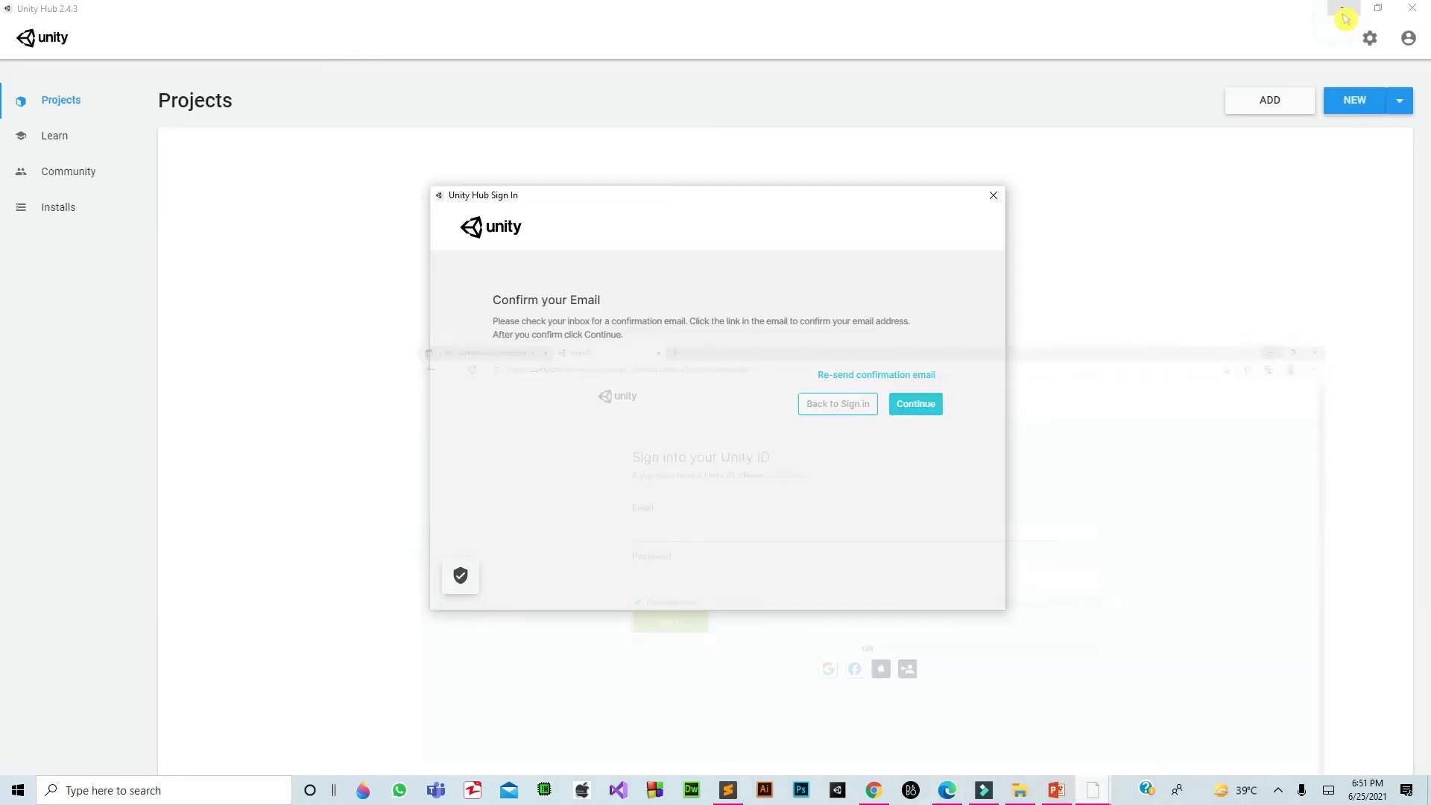
pyautogui.click(931, 410)
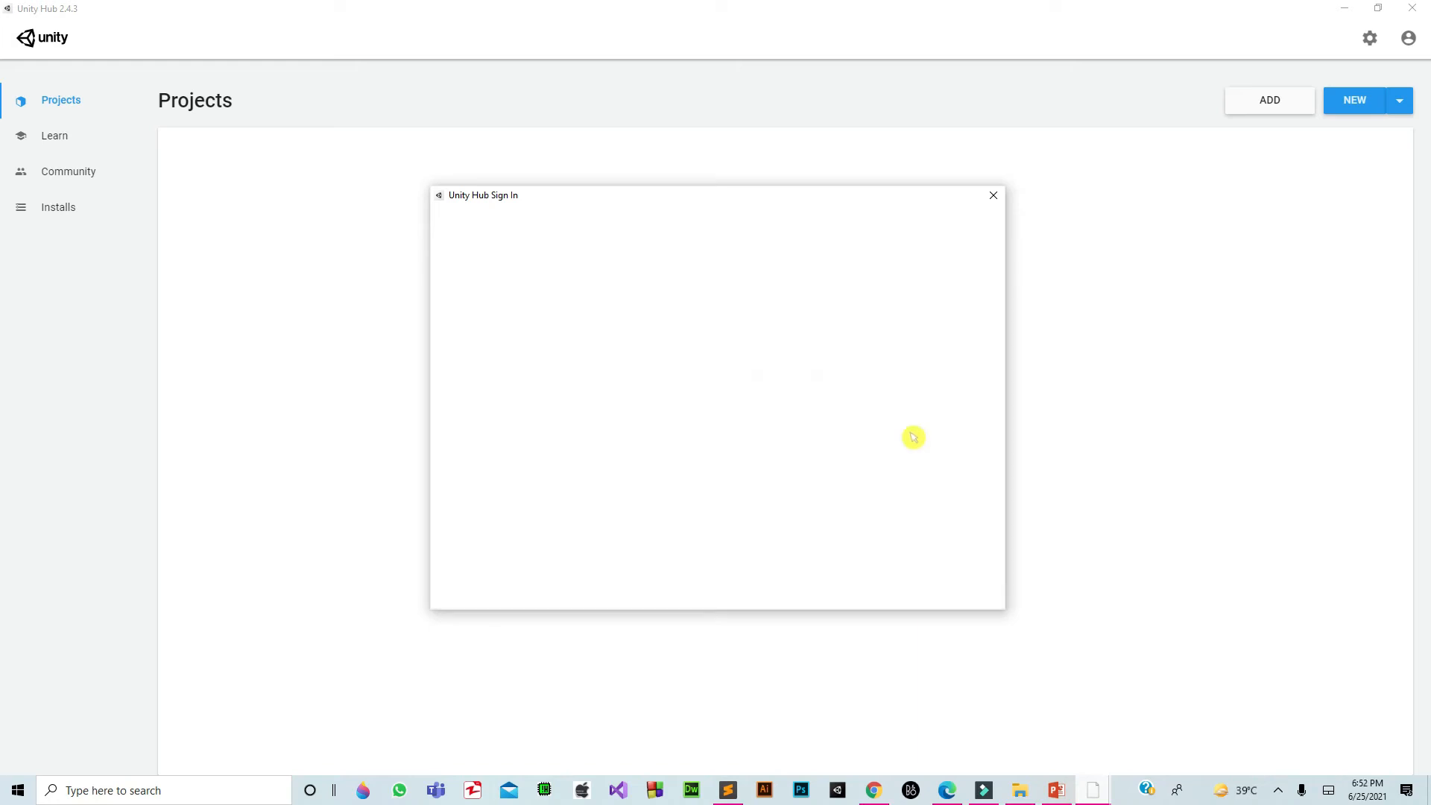
# Activate a Unity Personal license for non-professional use through license management, and return to the projects list.
pyautogui.click(1407, 41)
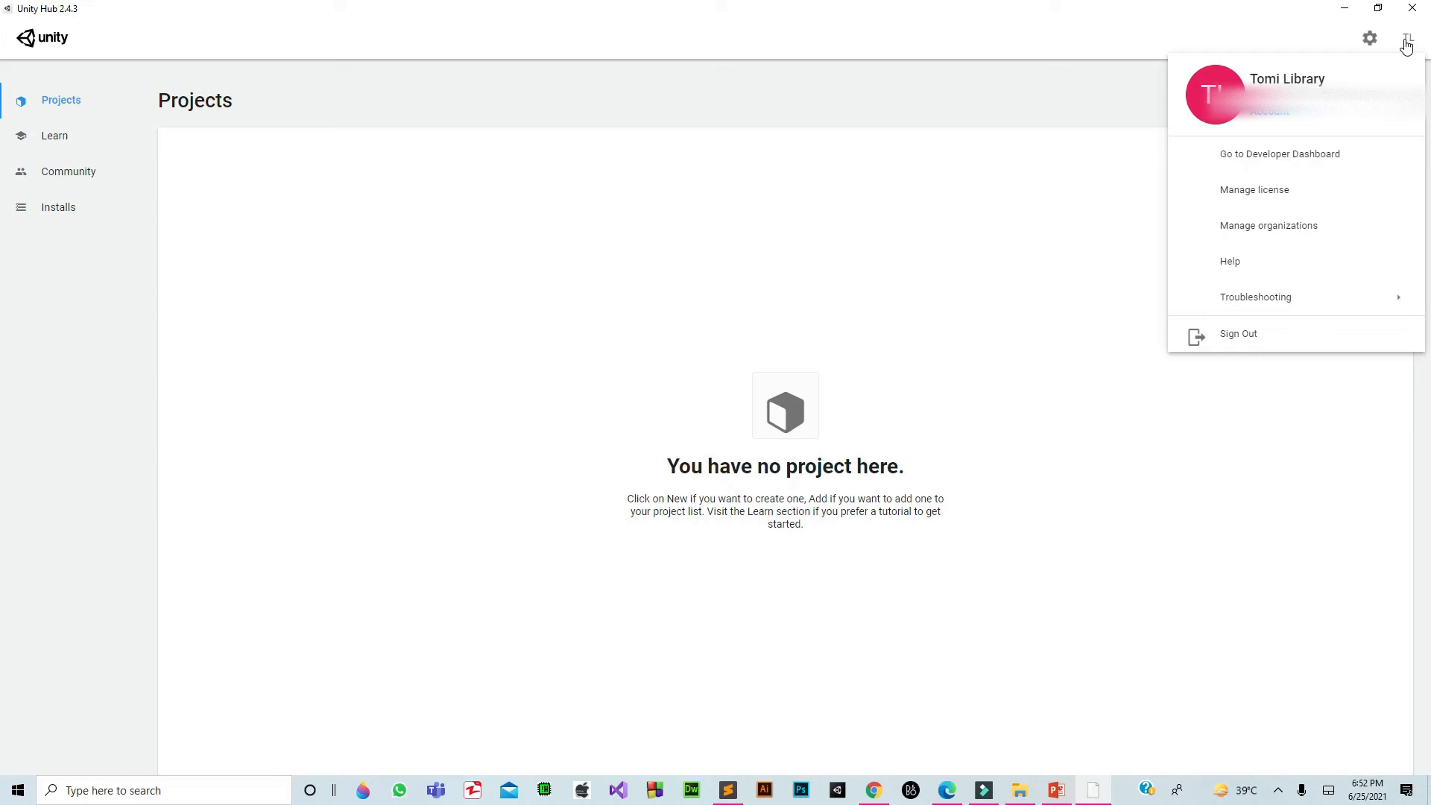
pyautogui.click(1304, 191)
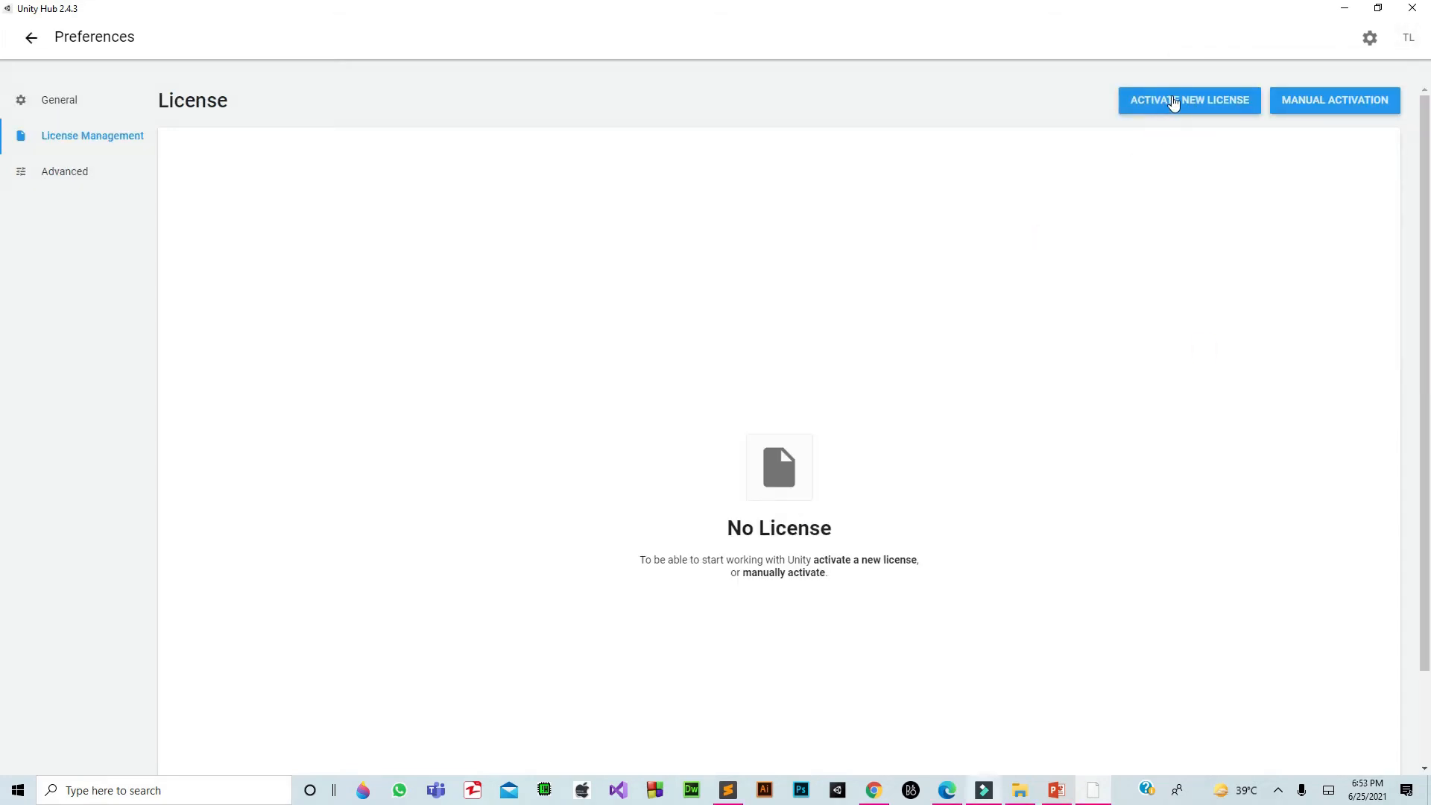
pyautogui.click(1190, 105)
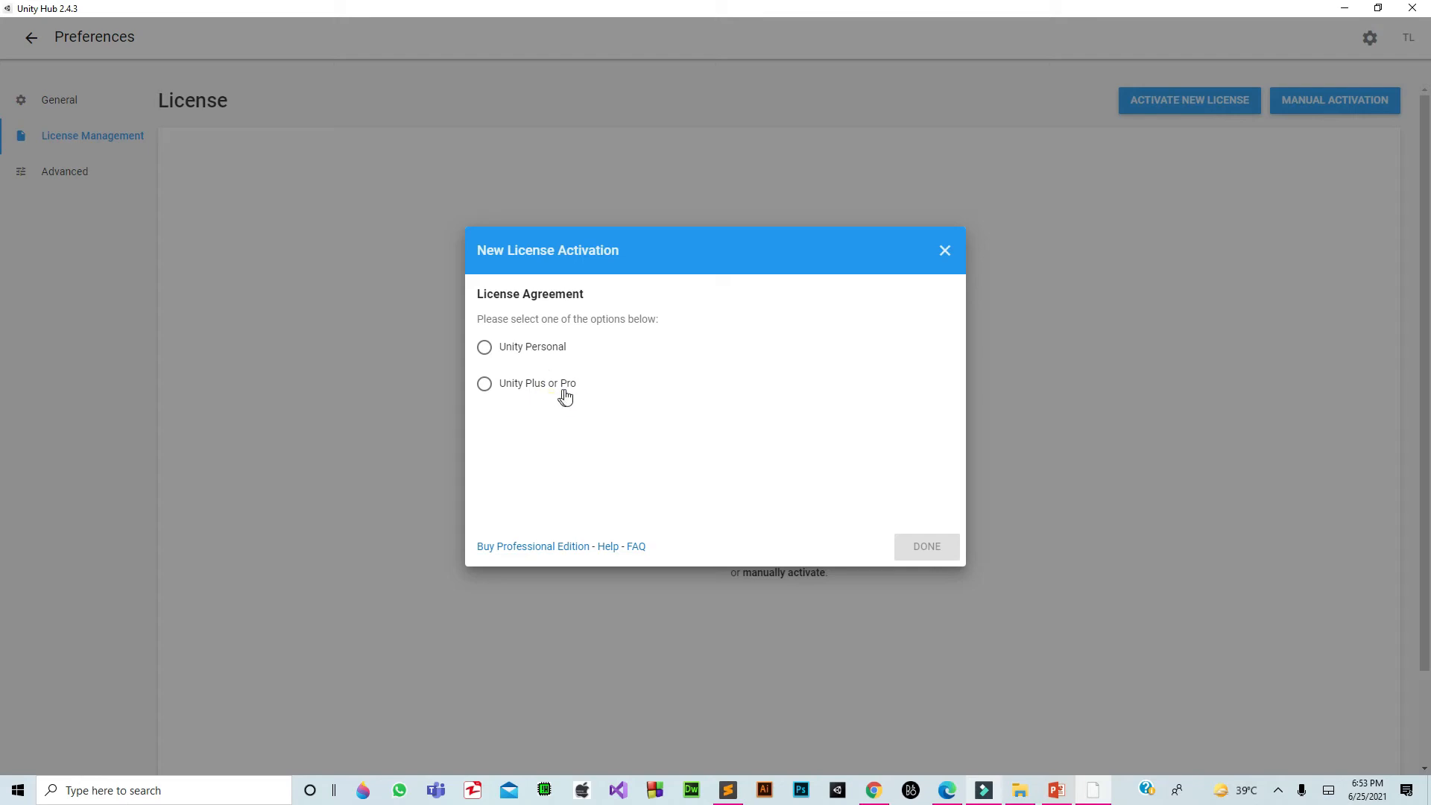
pyautogui.click(487, 350)
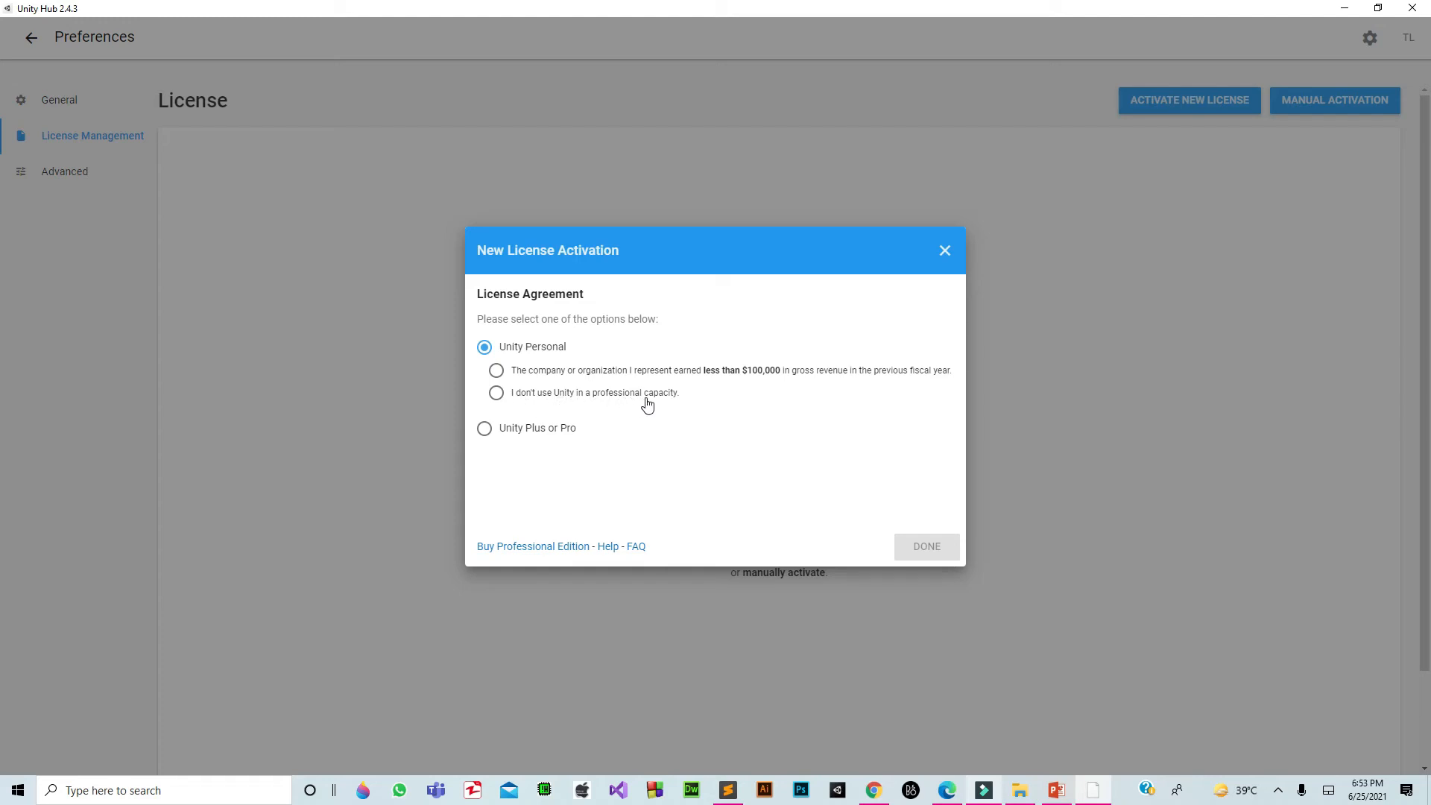
pyautogui.click(496, 395)
pyautogui.click(936, 548)
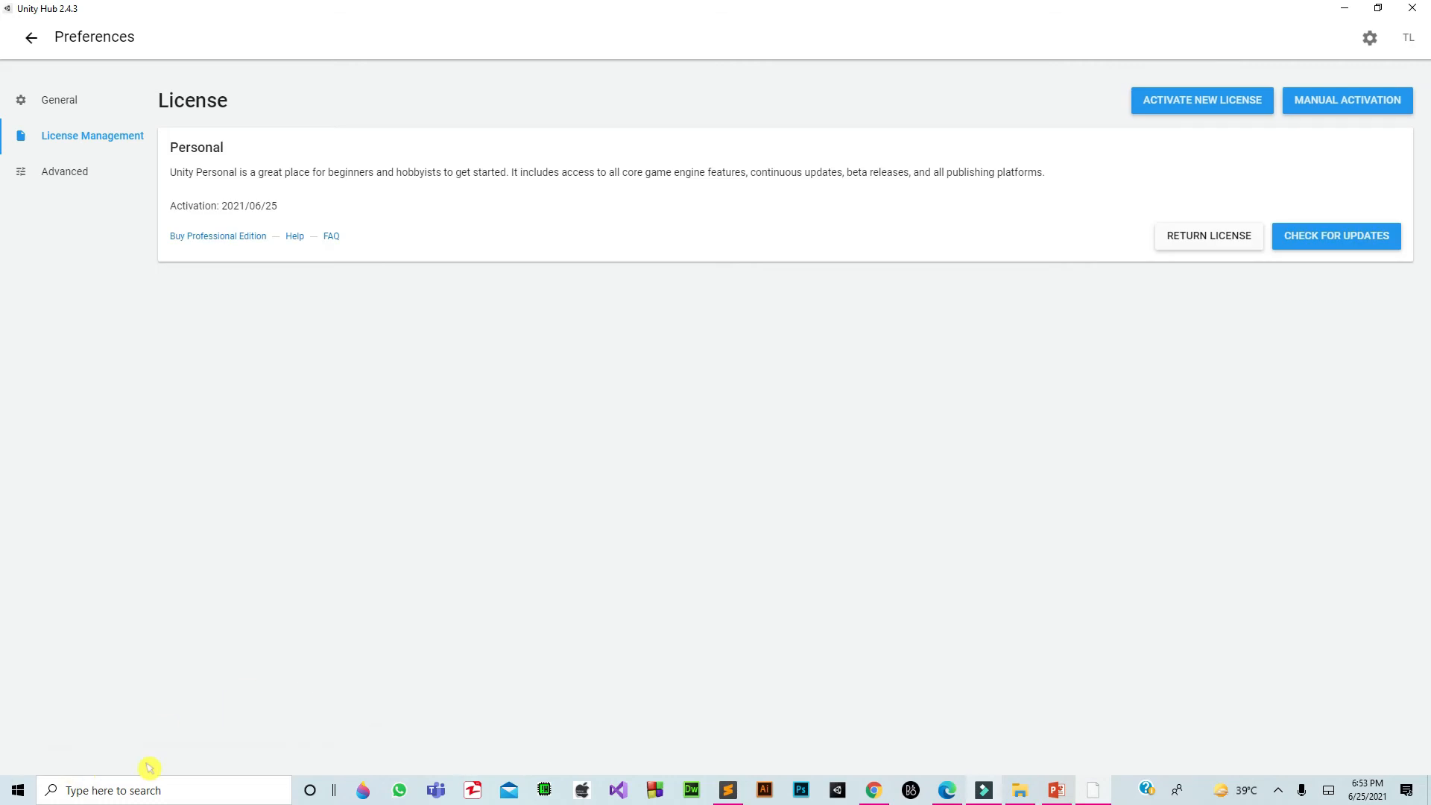
pyautogui.click(31, 38)
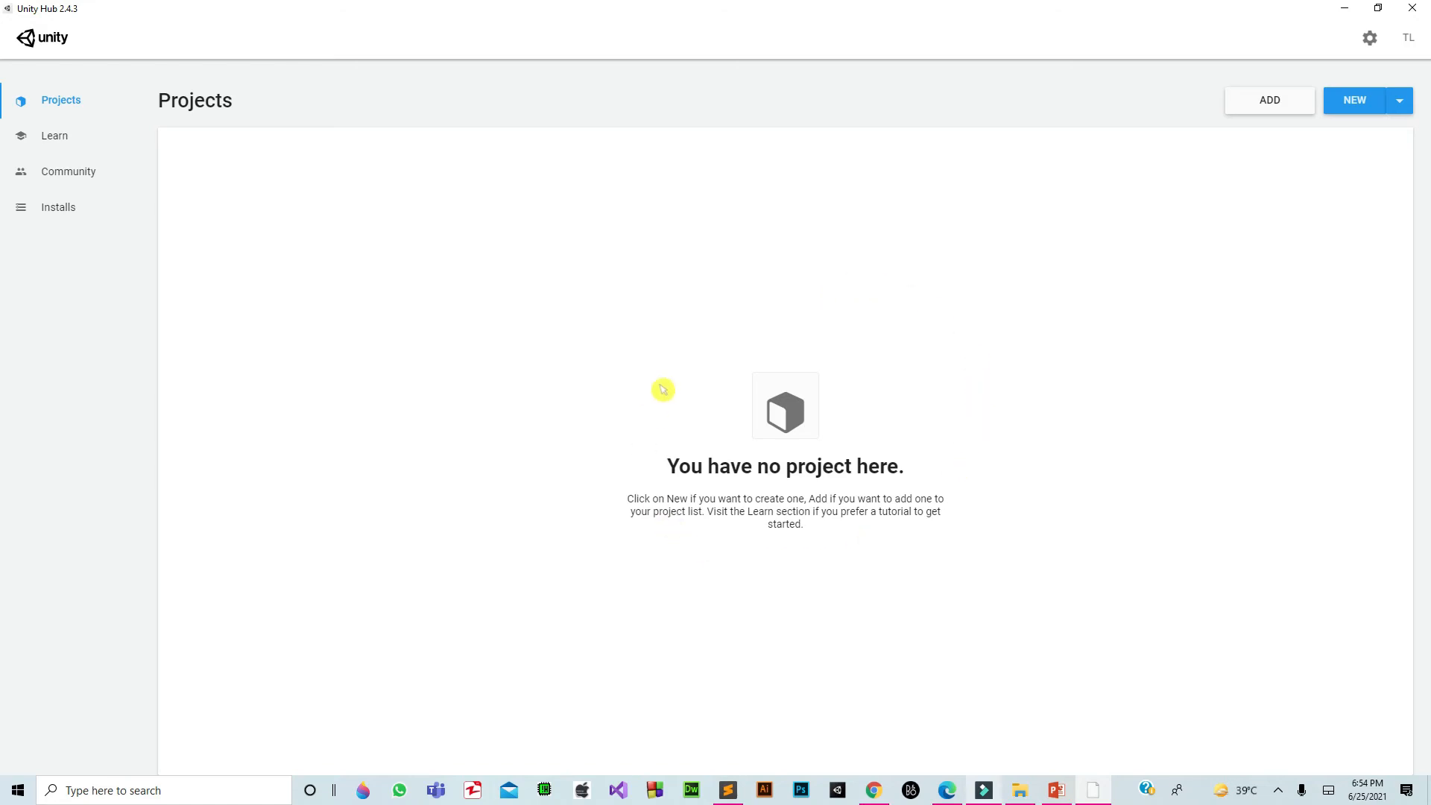
# Open the list of installed Unity versions and check the storage space of the Windows (C:) drive in File Explorer.
pyautogui.click(90, 215)
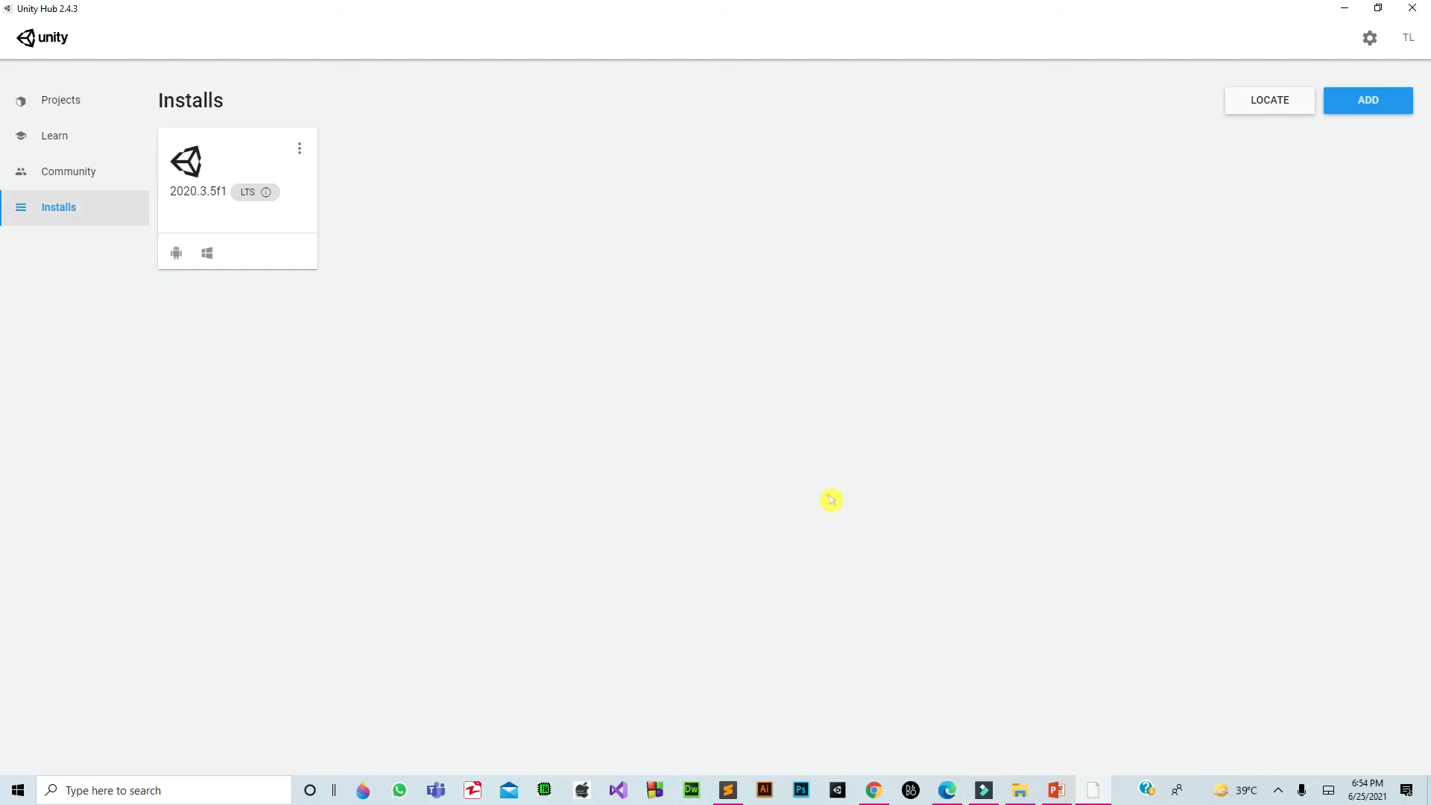
pyautogui.click(1021, 790)
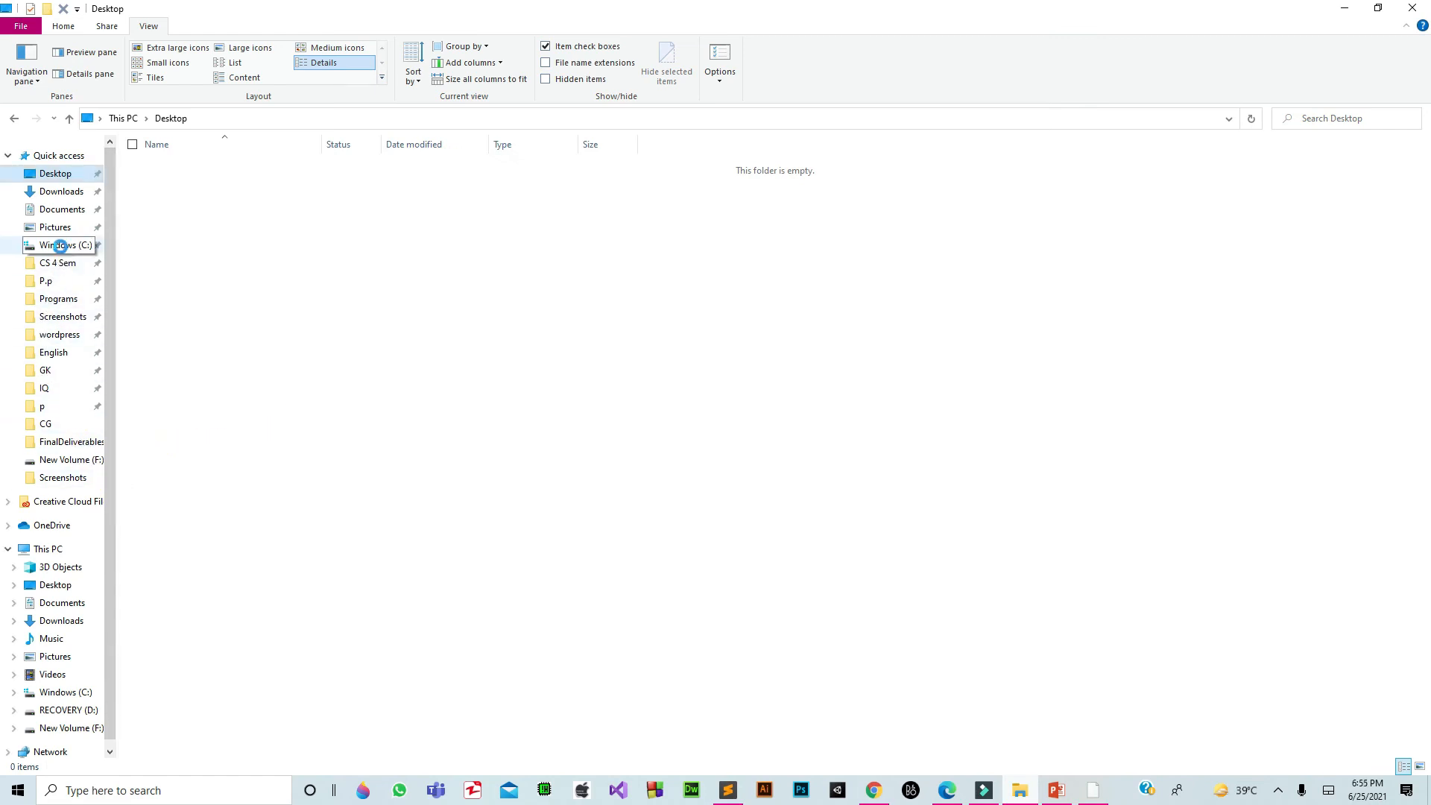
pyautogui.rightClick(63, 252)
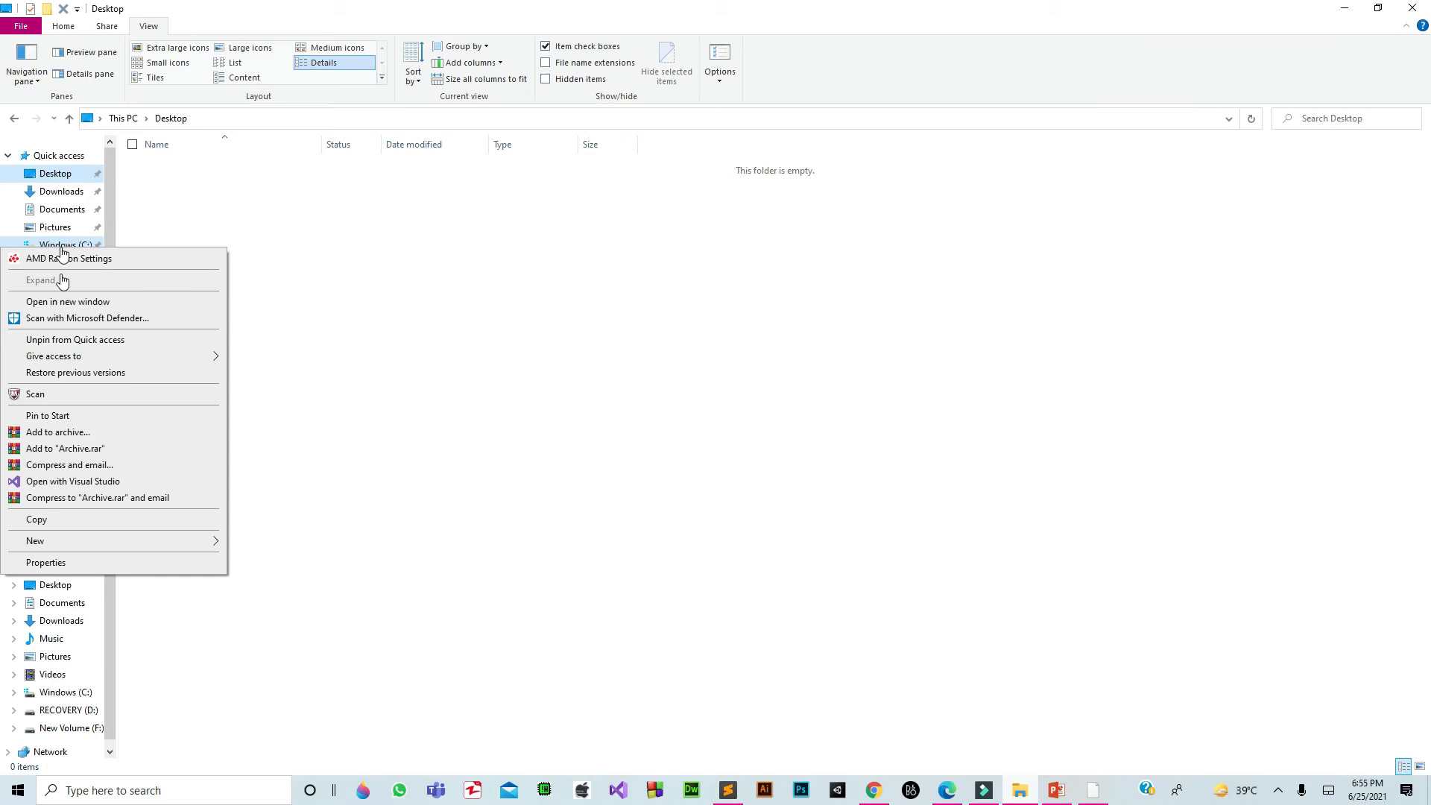
pyautogui.click(96, 560)
pyautogui.moveTo(293, 416); pyautogui.dragTo(565, 226)
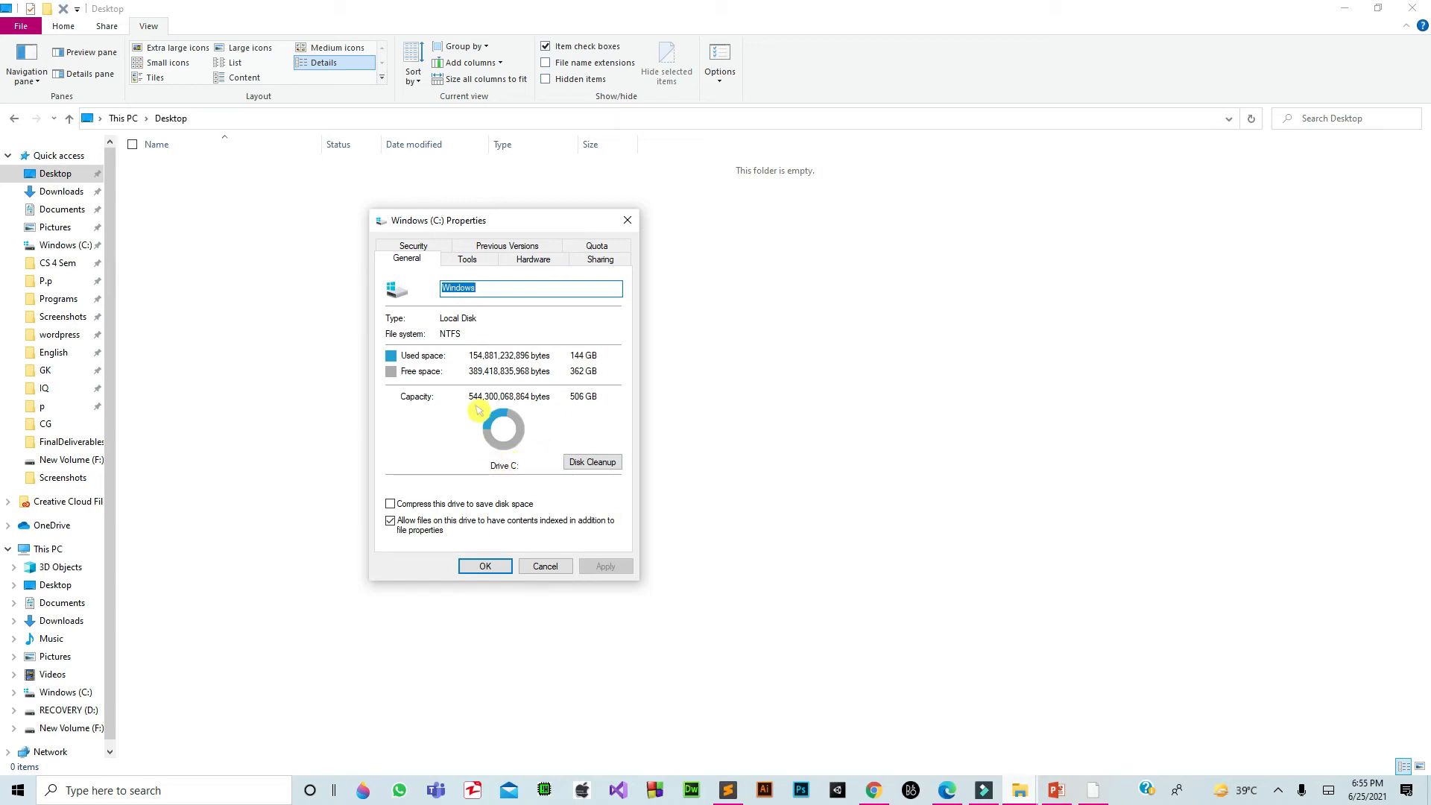
pyautogui.click(628, 220)
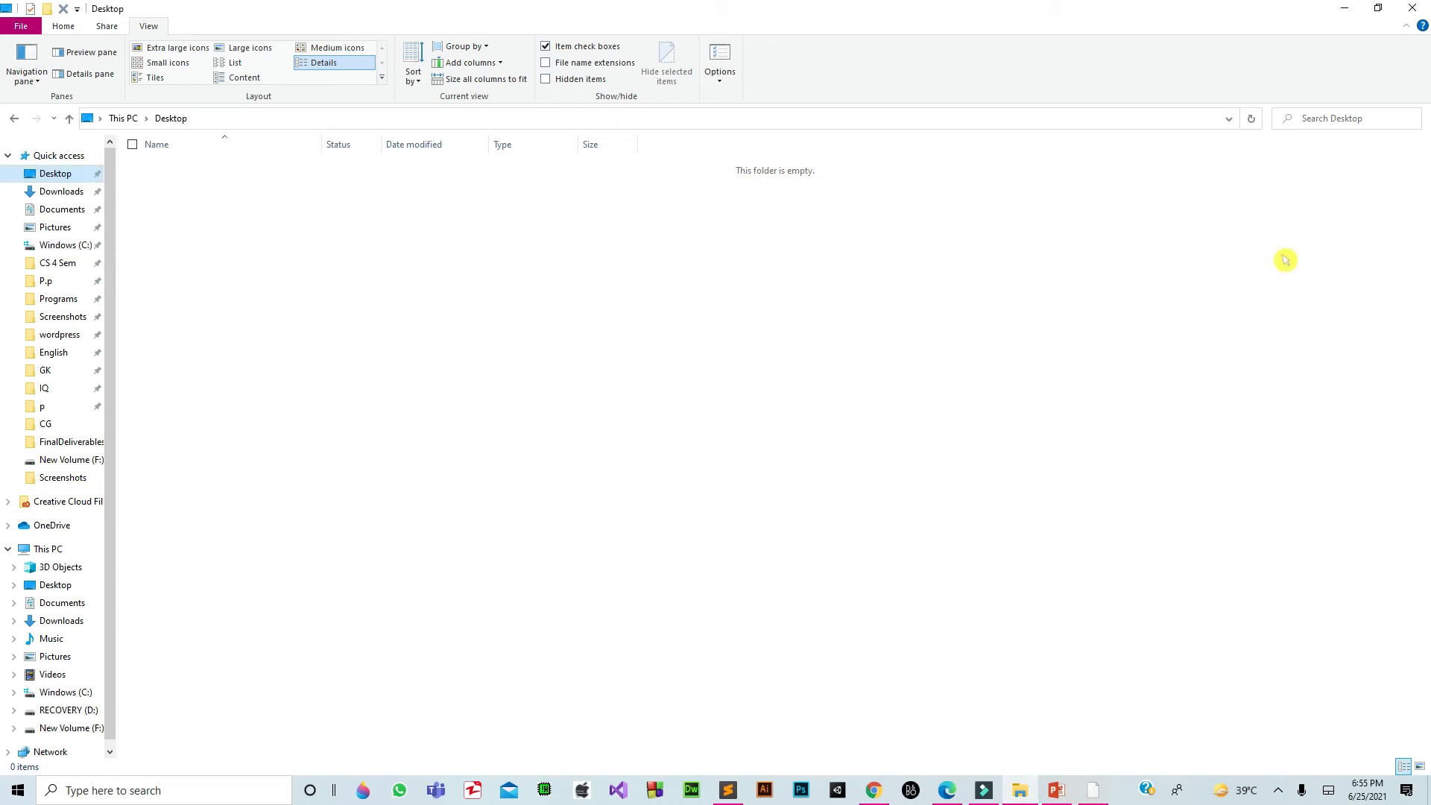
pyautogui.click(1346, 8)
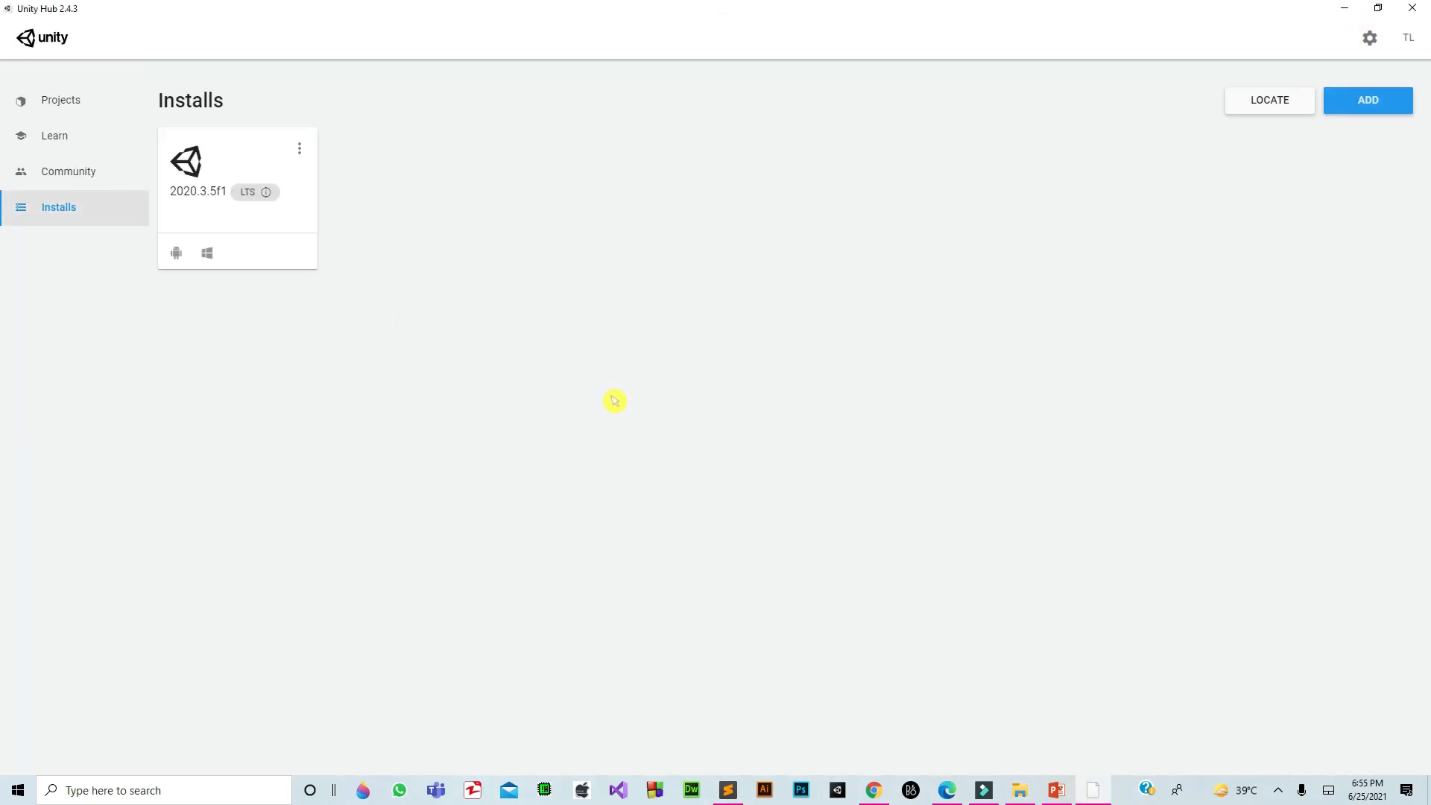
pyautogui.click(1368, 108)
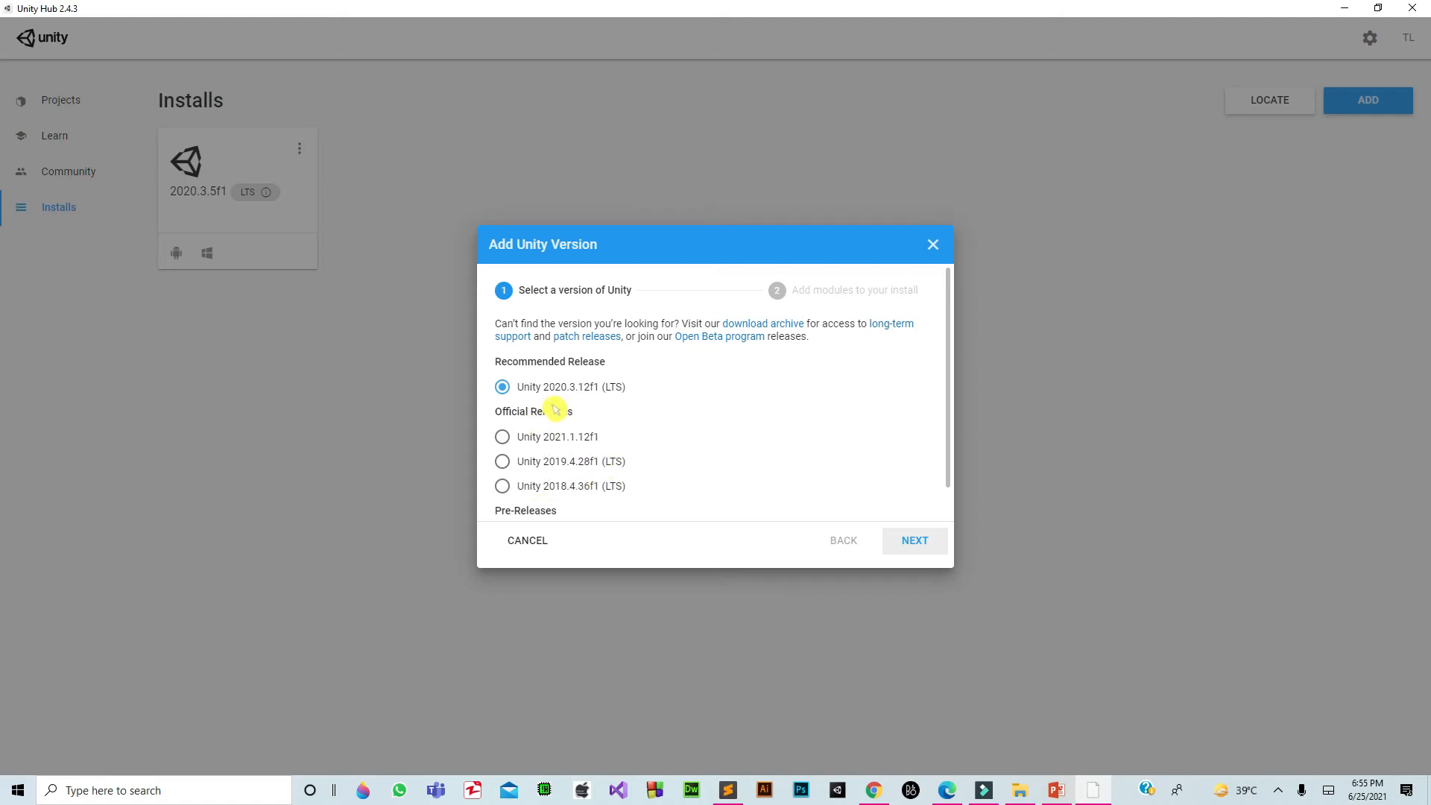
pyautogui.moveTo(949, 363)
pyautogui.mouseDown()
pyautogui.moveTo(959, 419)
pyautogui.moveTo(958, 386)
pyautogui.mouseUp()
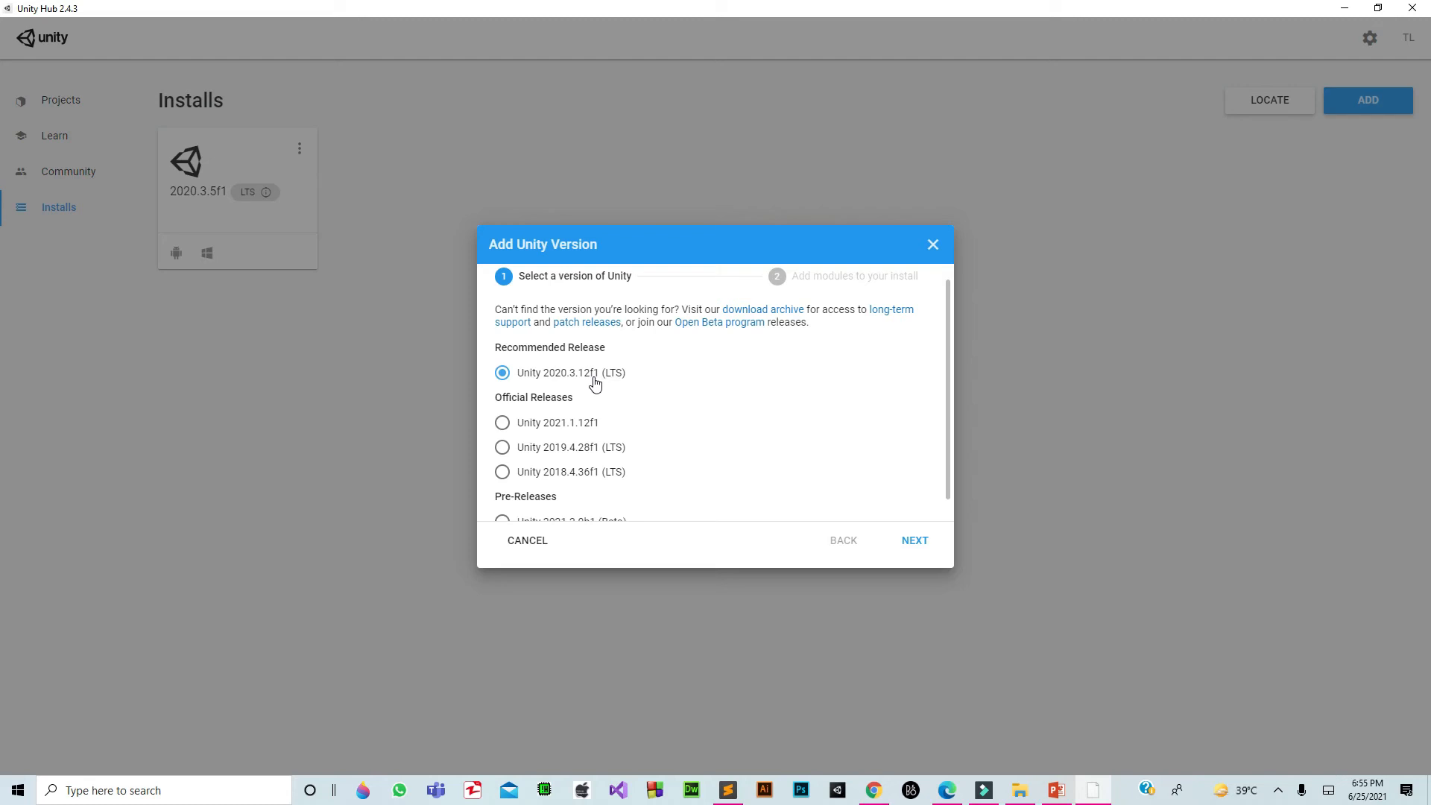
pyautogui.click(932, 246)
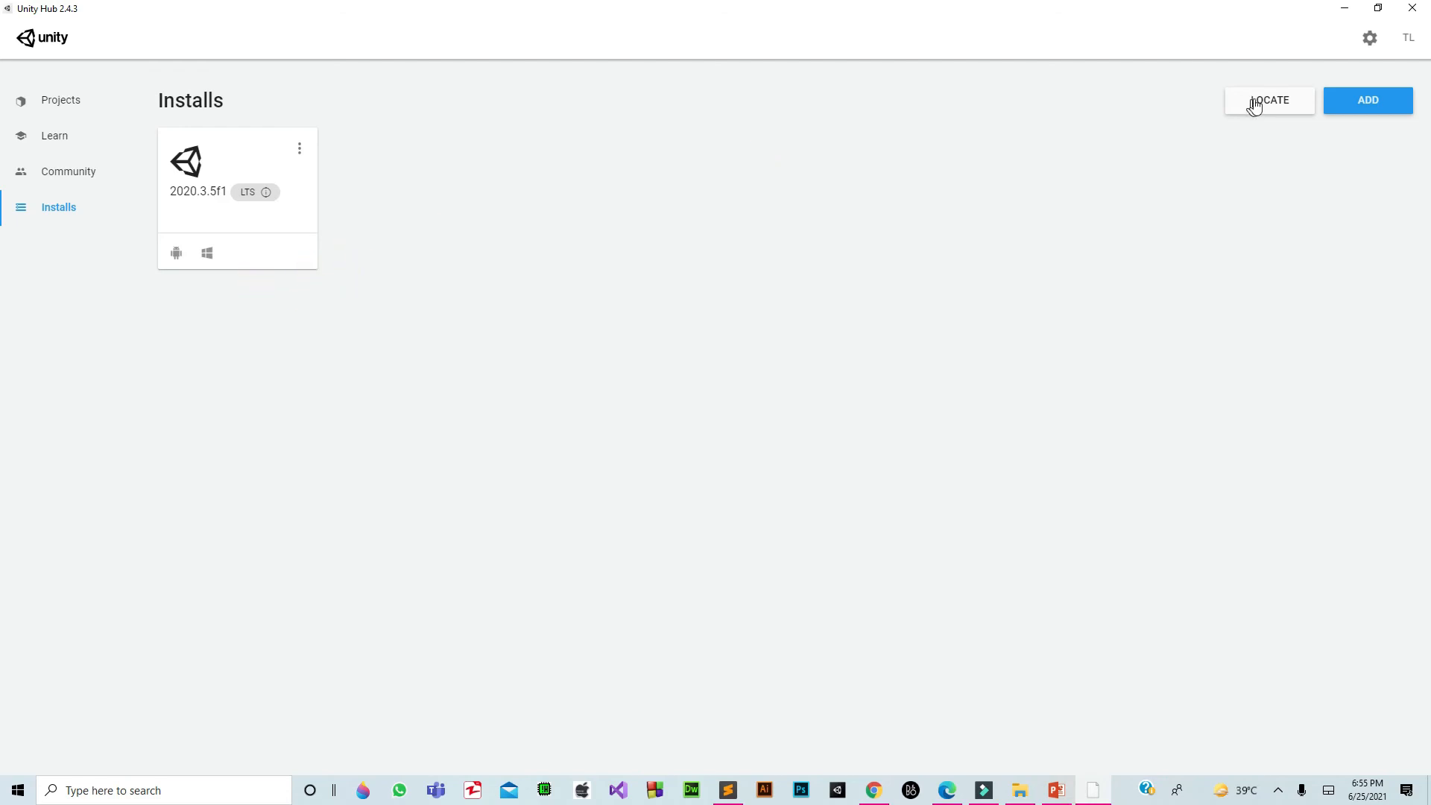
# Add Unity 2021.1.12f1, keeping Visual Studio Community 2019, Android Build Support, Windows Build Support (IL2CPP) and Documentation selected.
pyautogui.click(1367, 110)
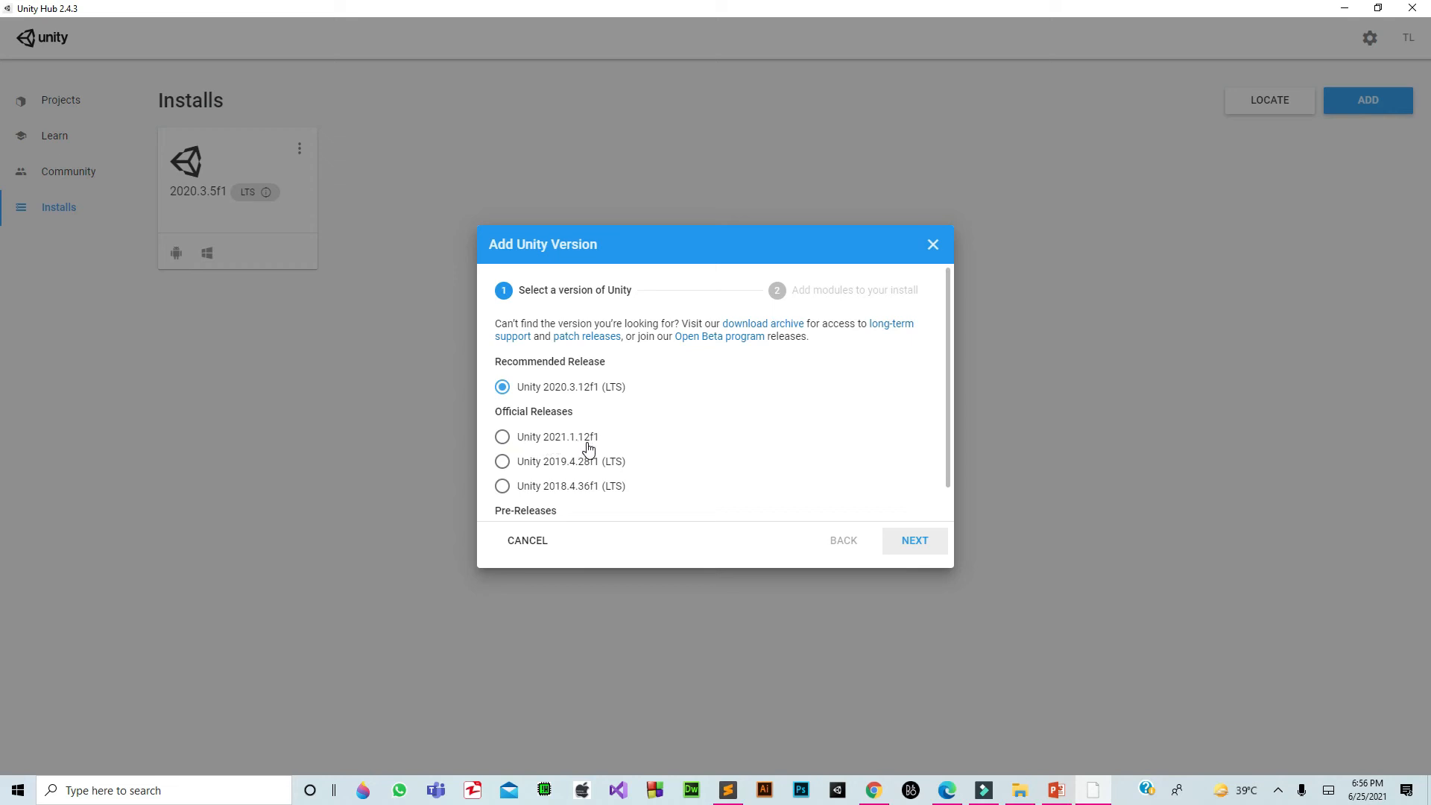
pyautogui.click(504, 438)
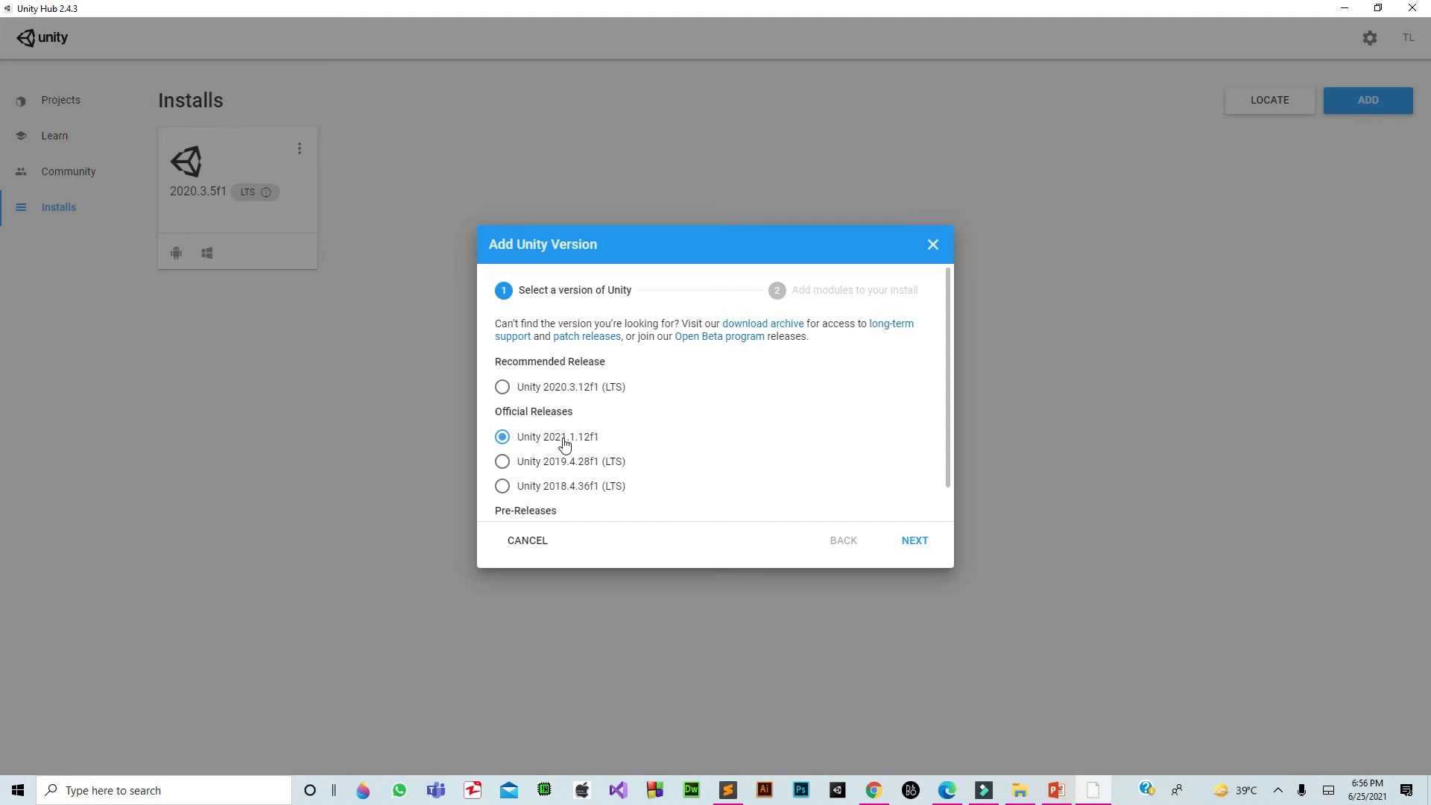
pyautogui.click(912, 544)
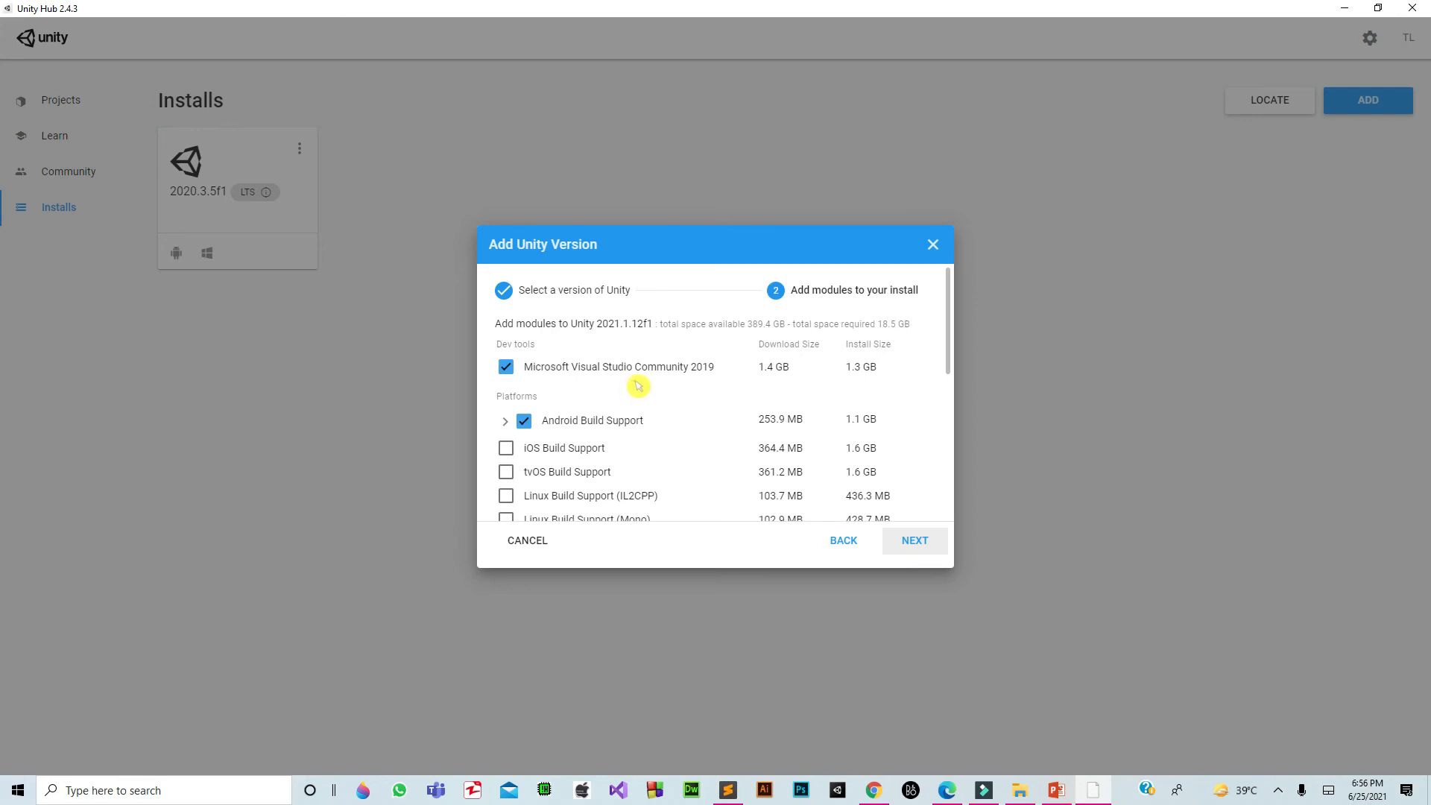
pyautogui.moveTo(944, 356); pyautogui.dragTo(952, 415)
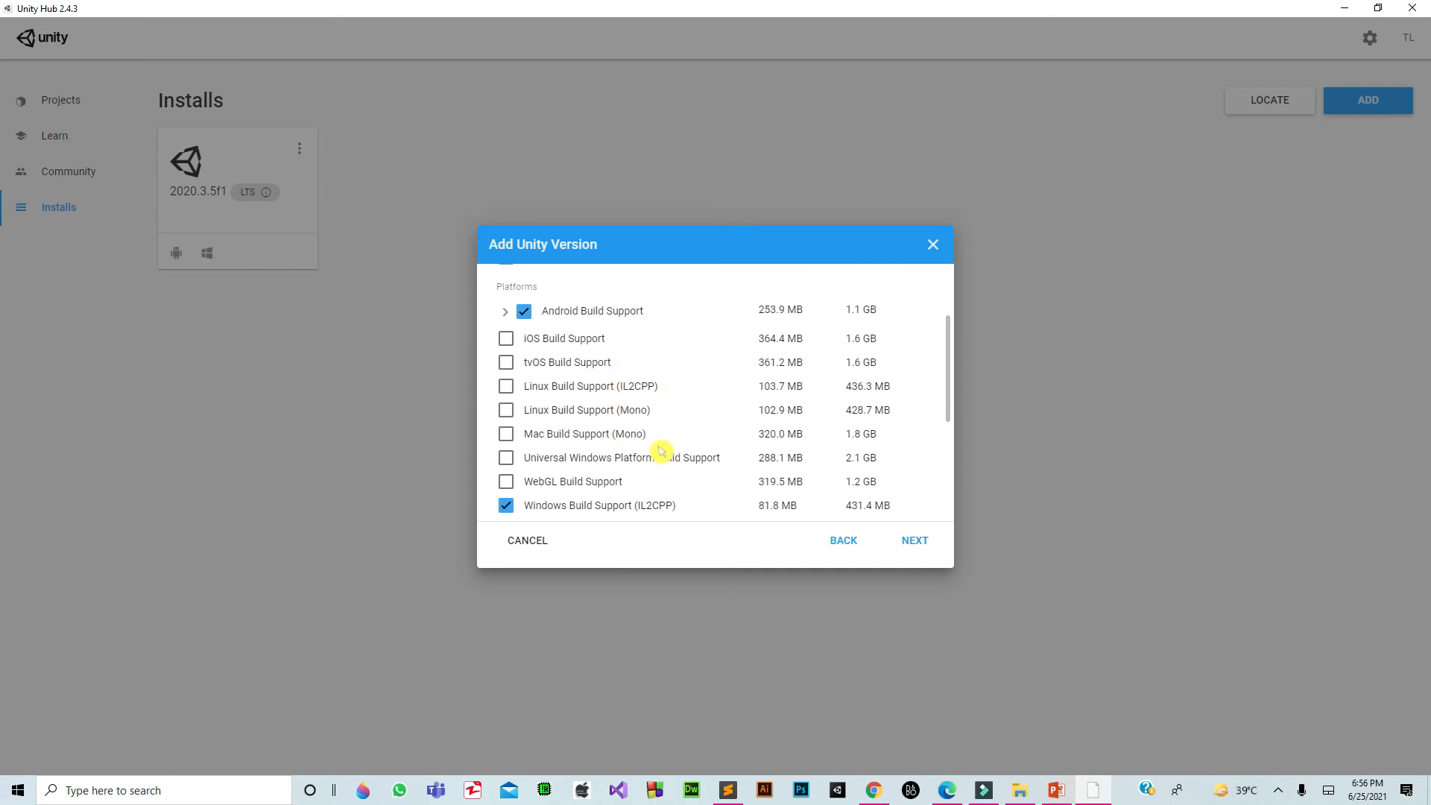
pyautogui.moveTo(948, 343)
pyautogui.mouseDown()
pyautogui.moveTo(959, 463)
pyautogui.moveTo(956, 329)
pyautogui.moveTo(952, 355)
pyautogui.mouseUp()
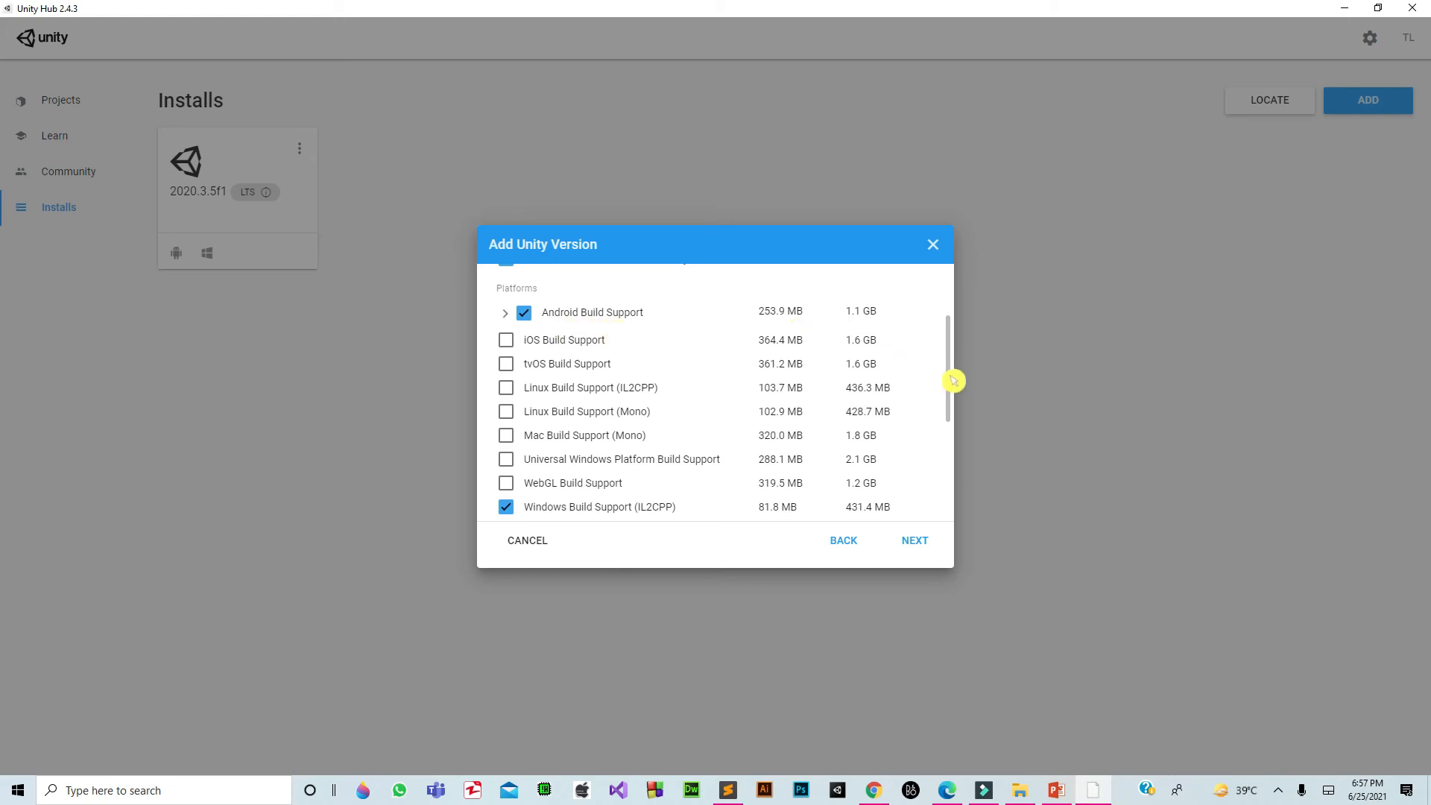
pyautogui.moveTo(948, 378); pyautogui.dragTo(961, 445)
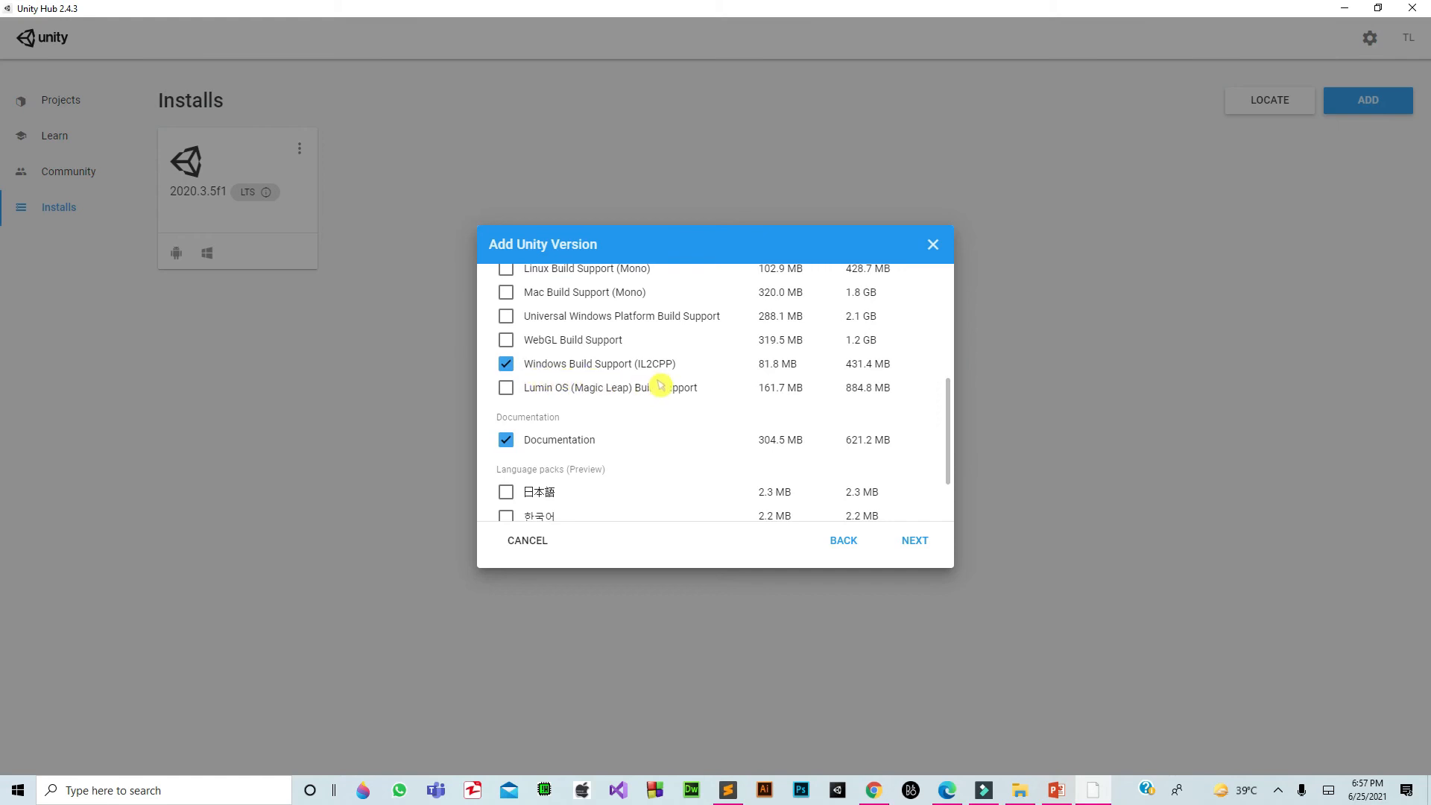
pyautogui.click(907, 542)
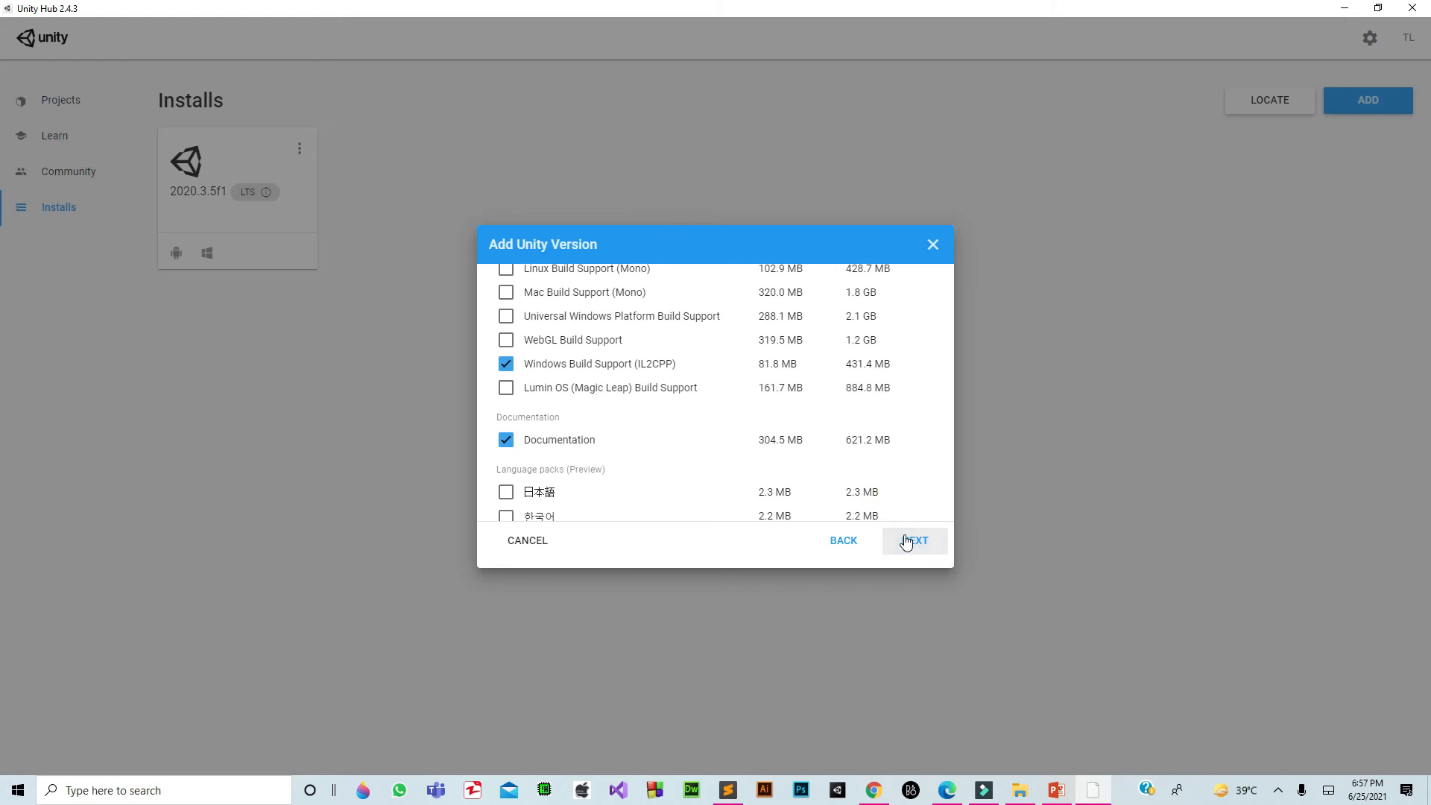
pyautogui.click(909, 542)
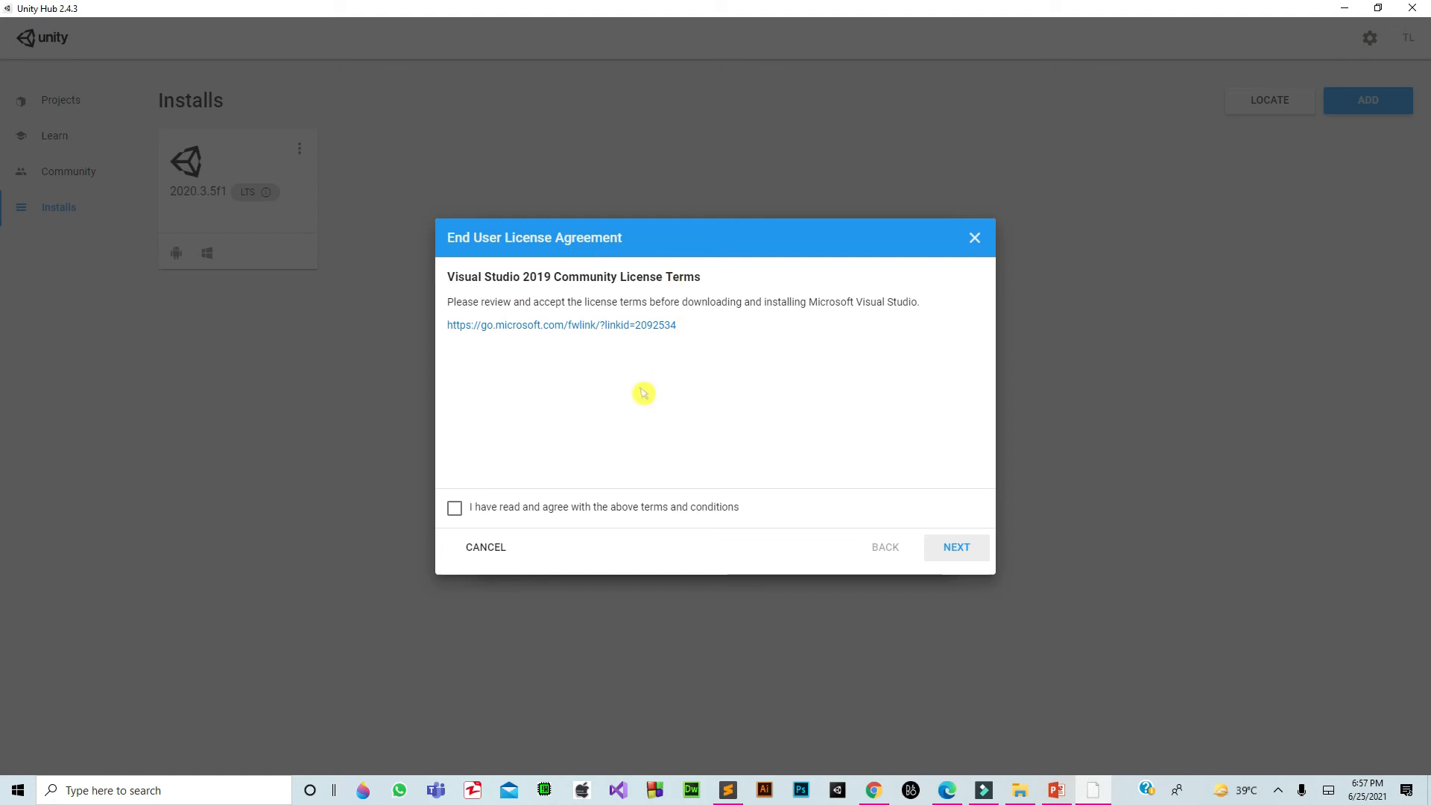
# Accept the Visual Studio 2019 Community and Android SDK and NDK license terms and start the installation.
pyautogui.click(455, 508)
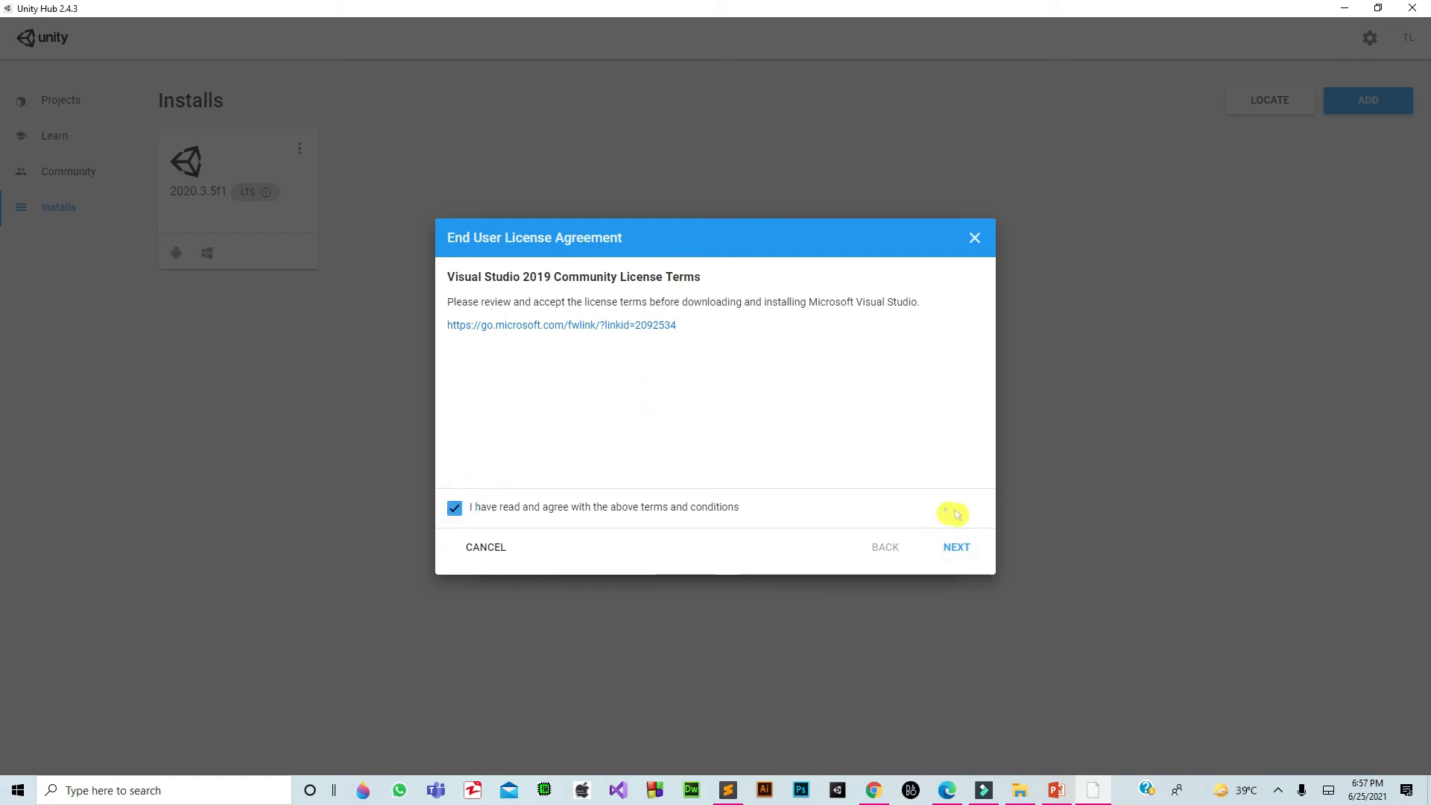
pyautogui.click(958, 551)
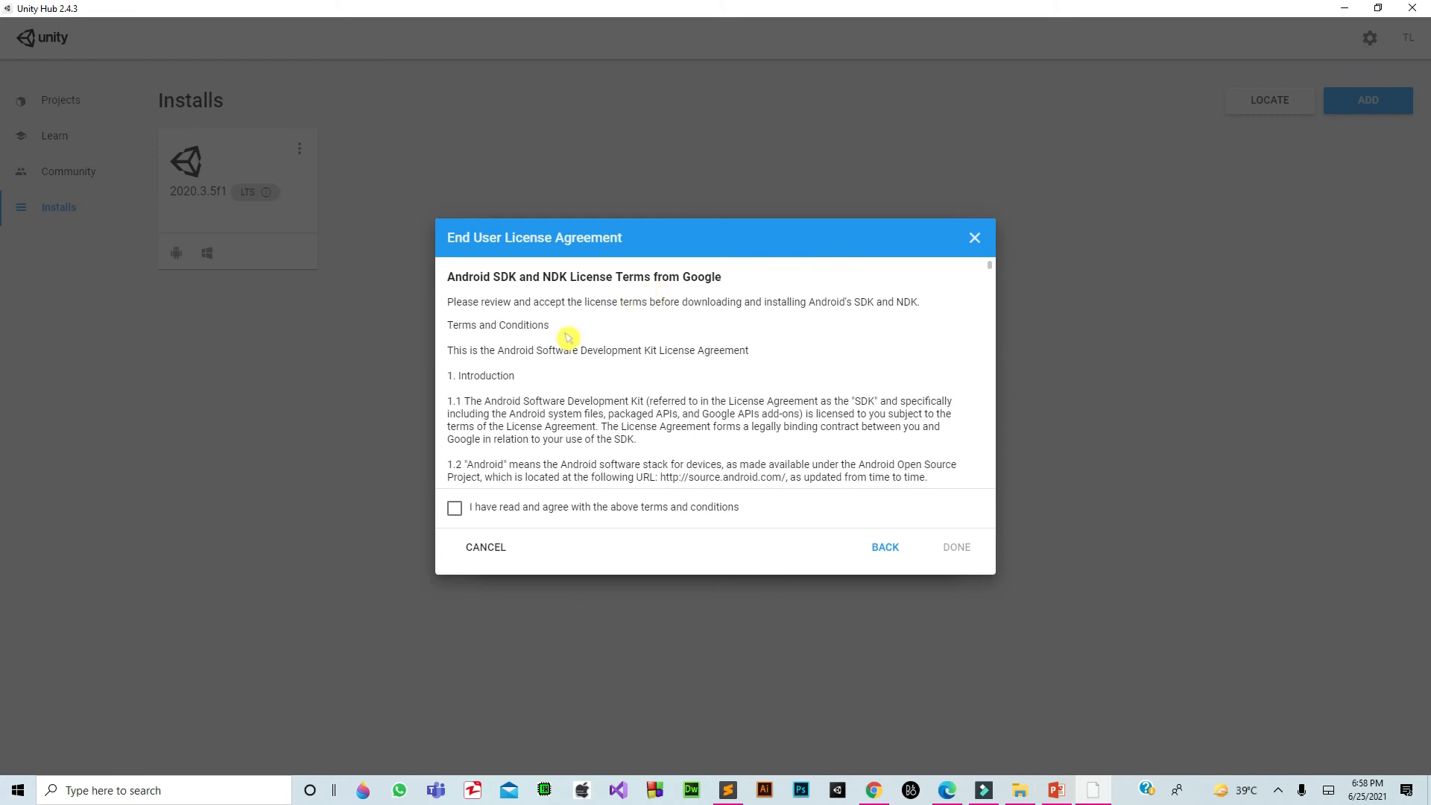
pyautogui.click(455, 509)
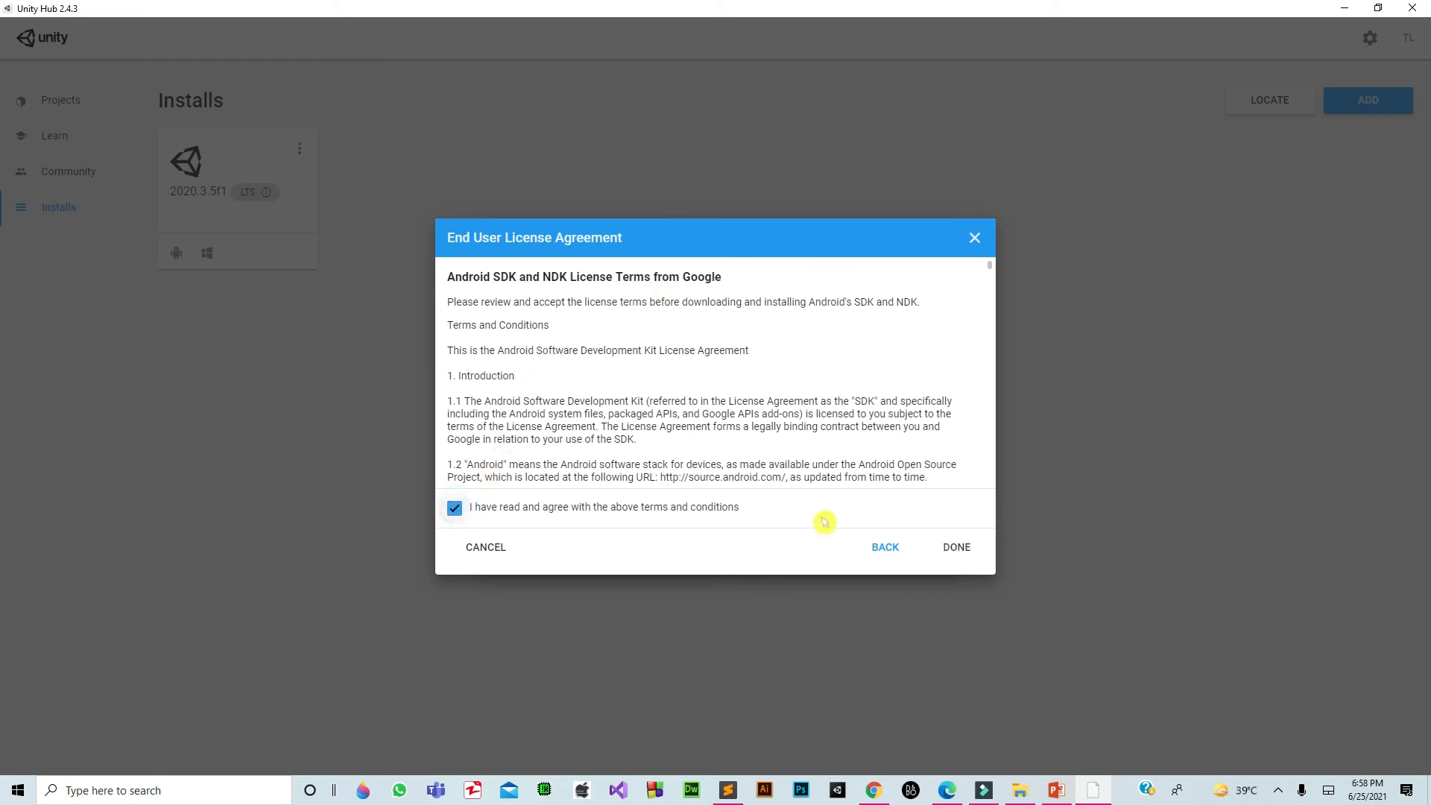
pyautogui.click(967, 548)
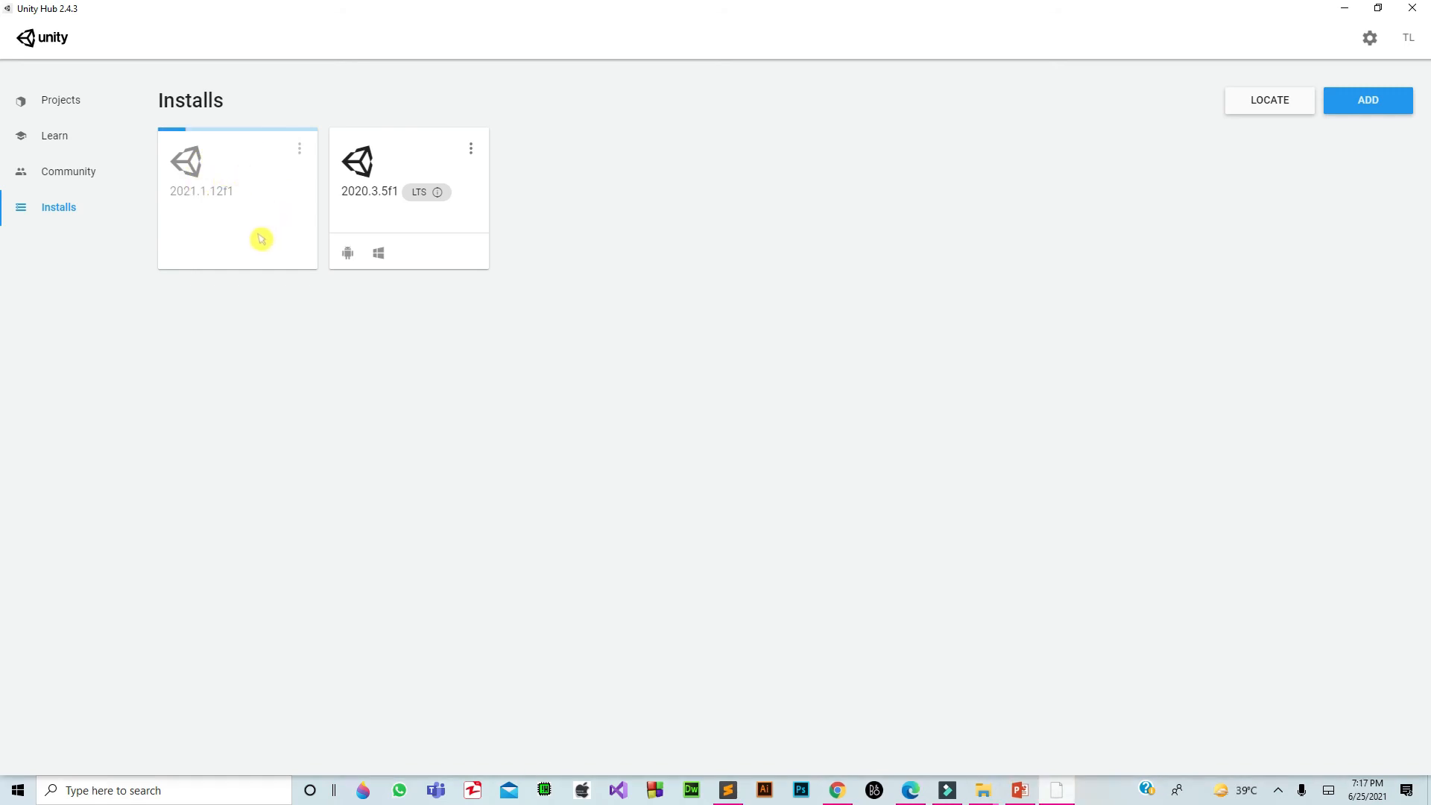
# Cancel the Unity 2021.1.12f1 installation, check the Unity shortcuts on the desktop and return to Unity Hub.
pyautogui.click(301, 151)
pyautogui.click(301, 156)
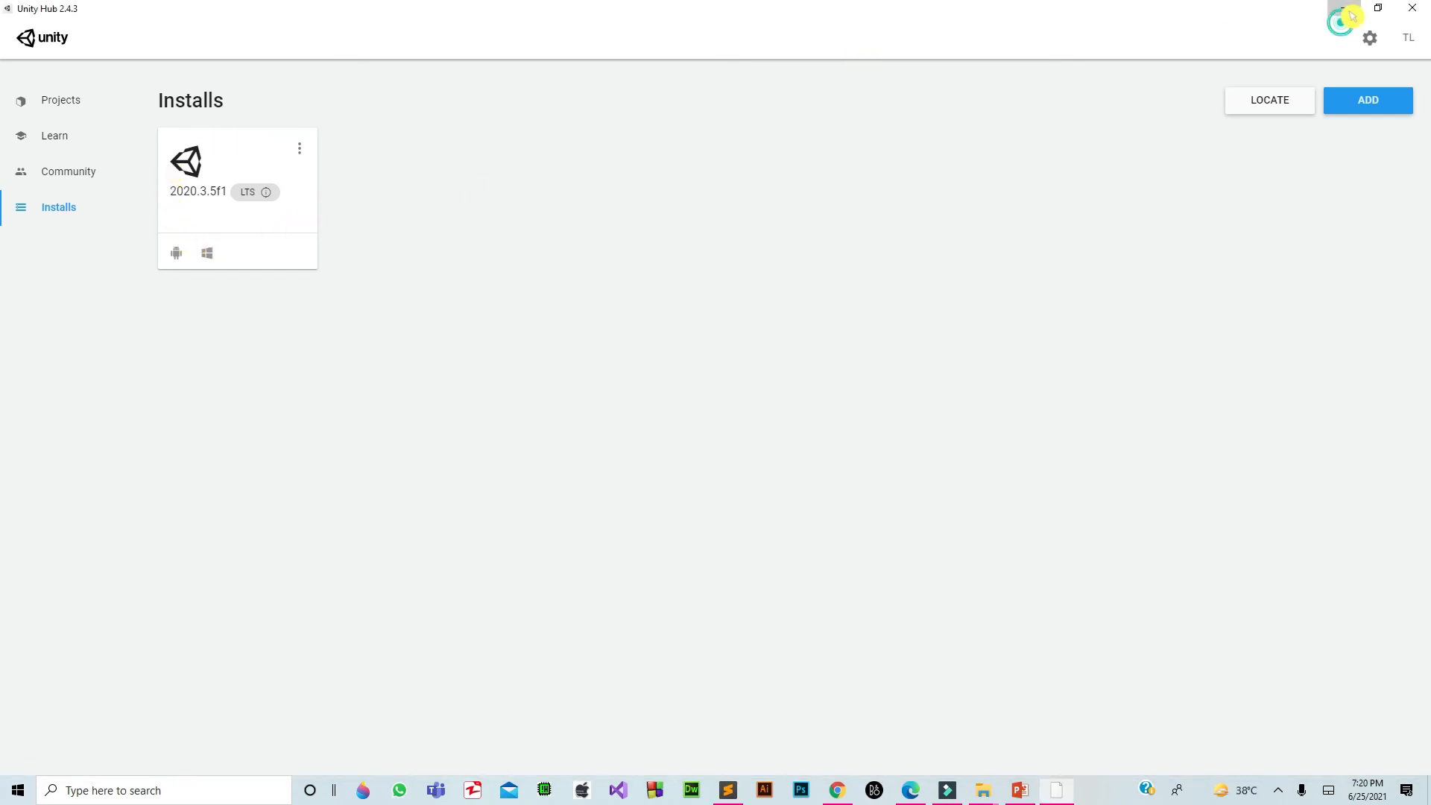
pyautogui.click(1345, 15)
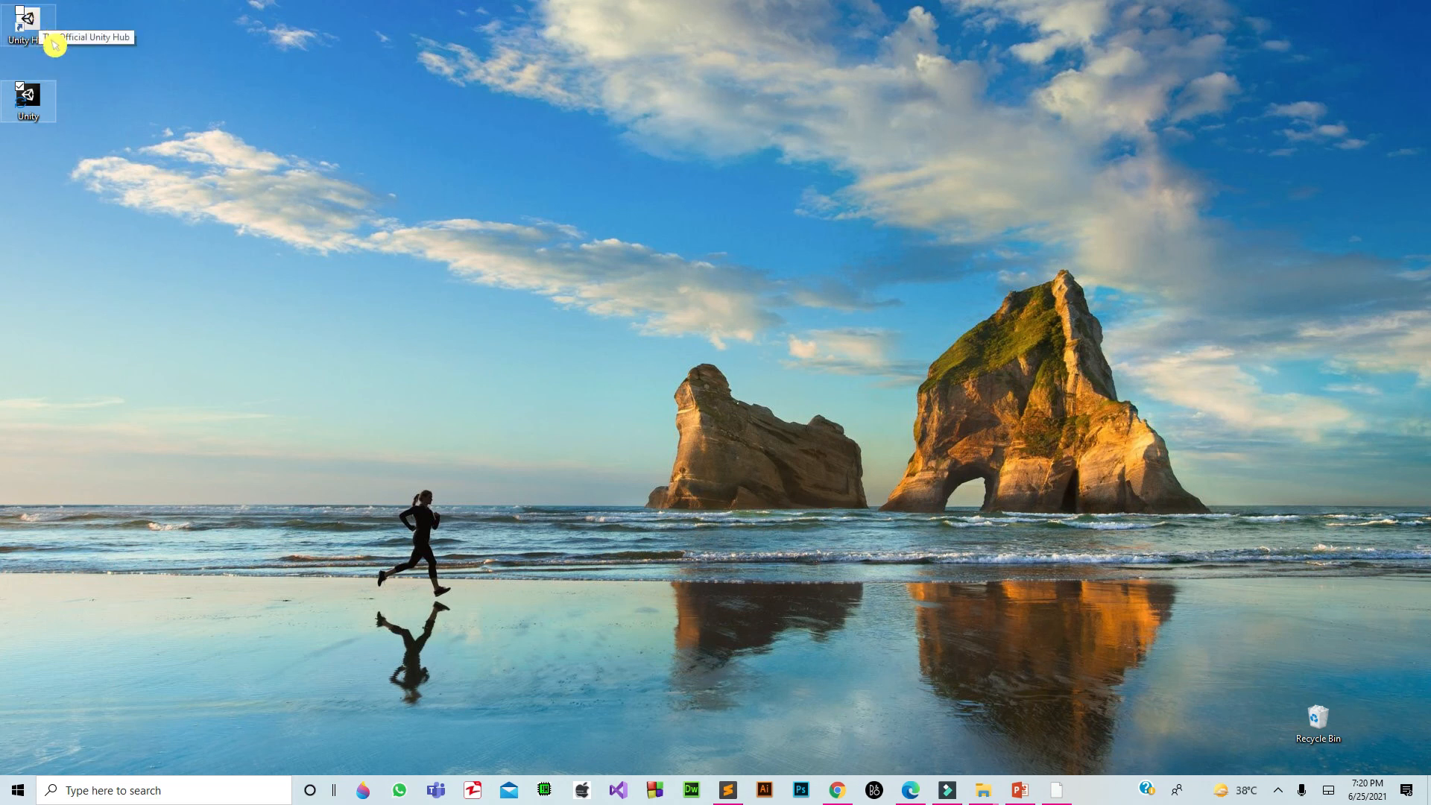
pyautogui.click(1057, 790)
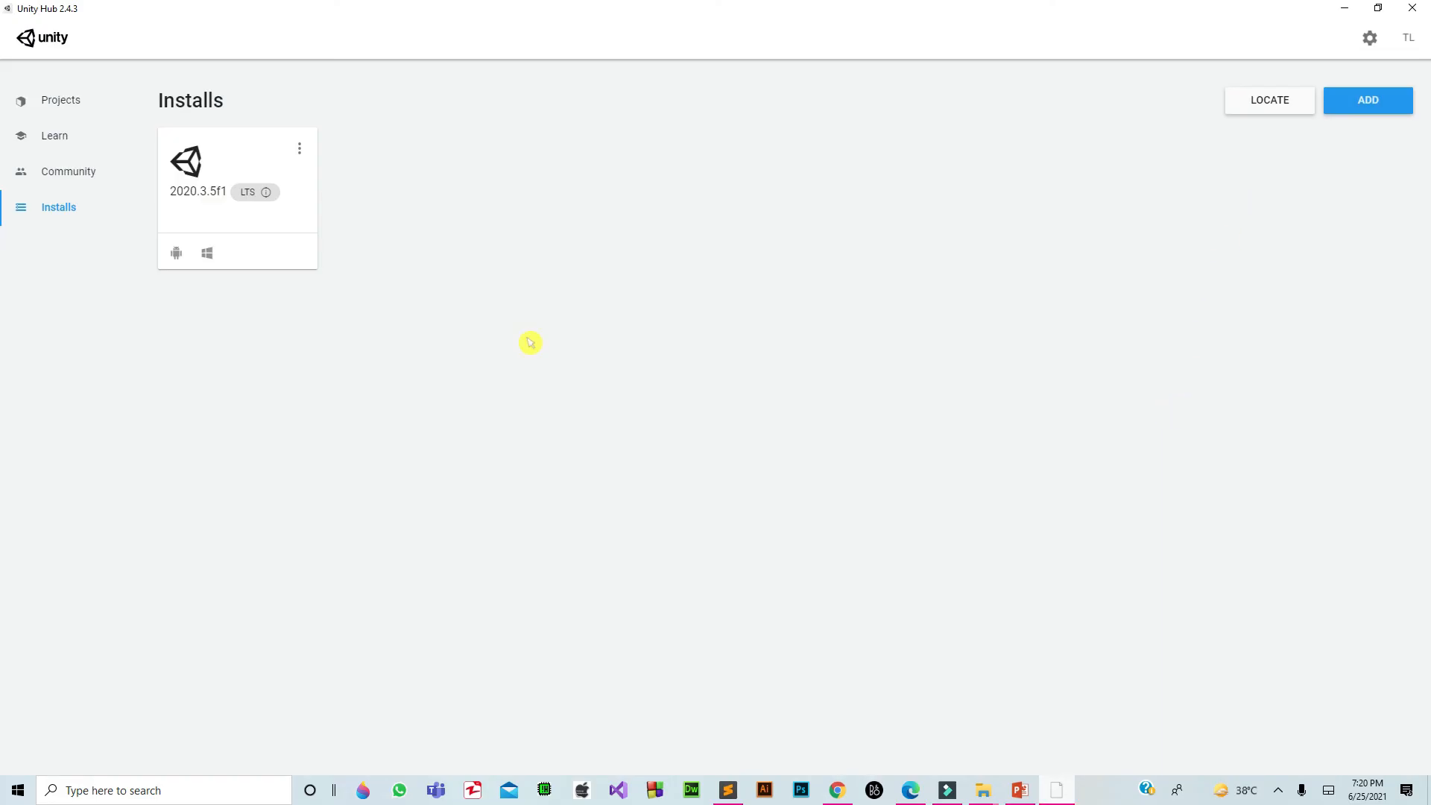
# Start a new project with Unity 2020.3.5f1 from the Projects list and choose the 3D template.
pyautogui.click(74, 102)
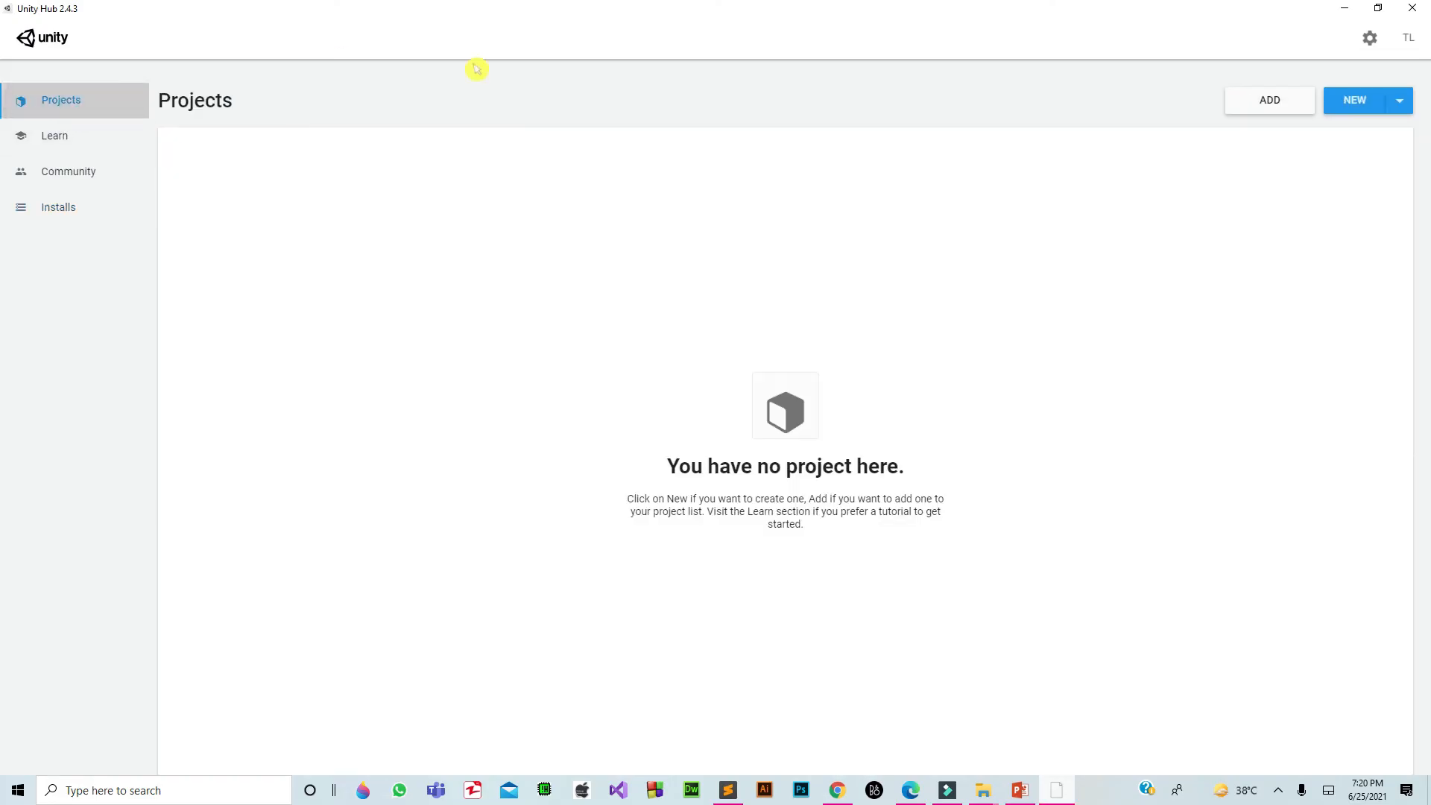
pyautogui.click(1355, 101)
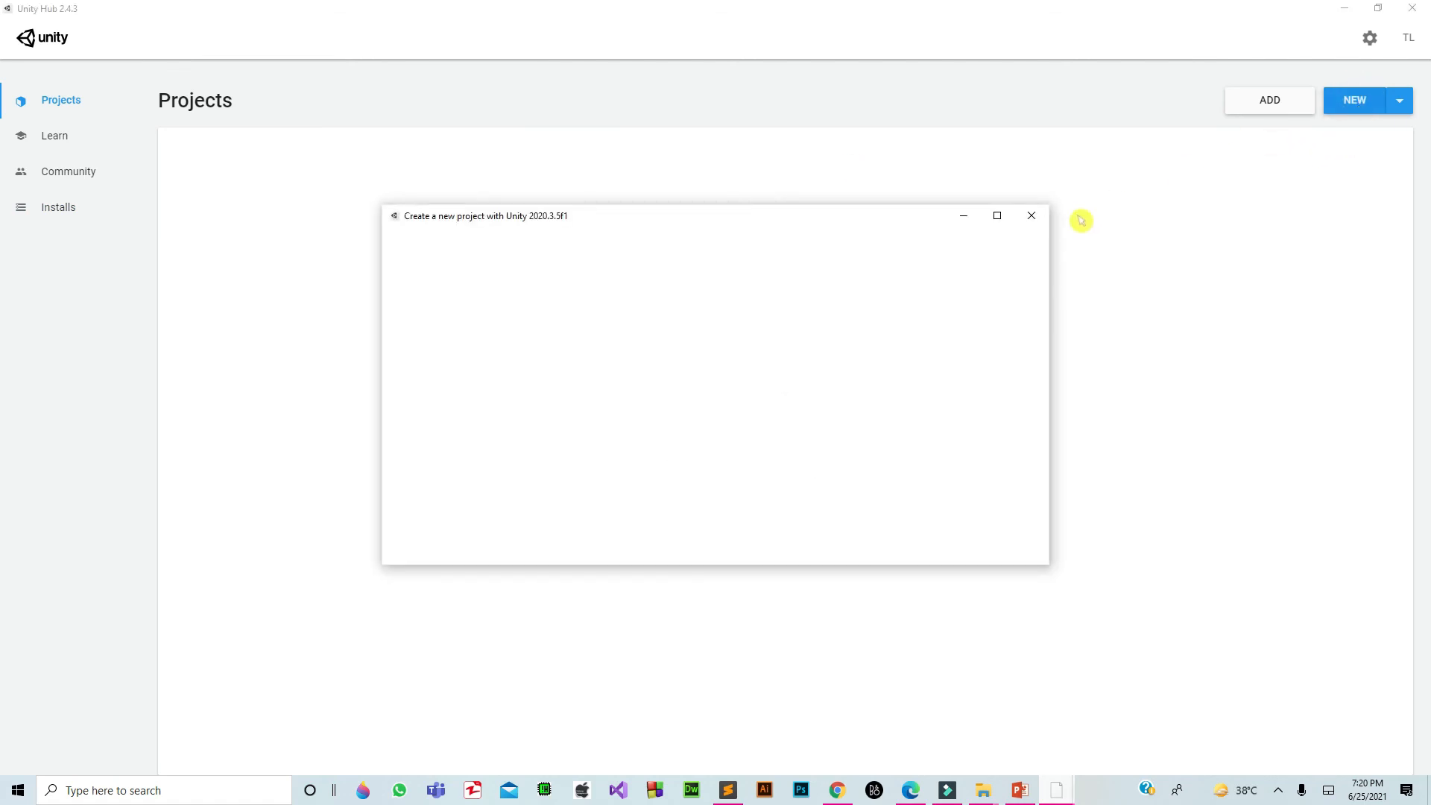
pyautogui.click(1032, 215)
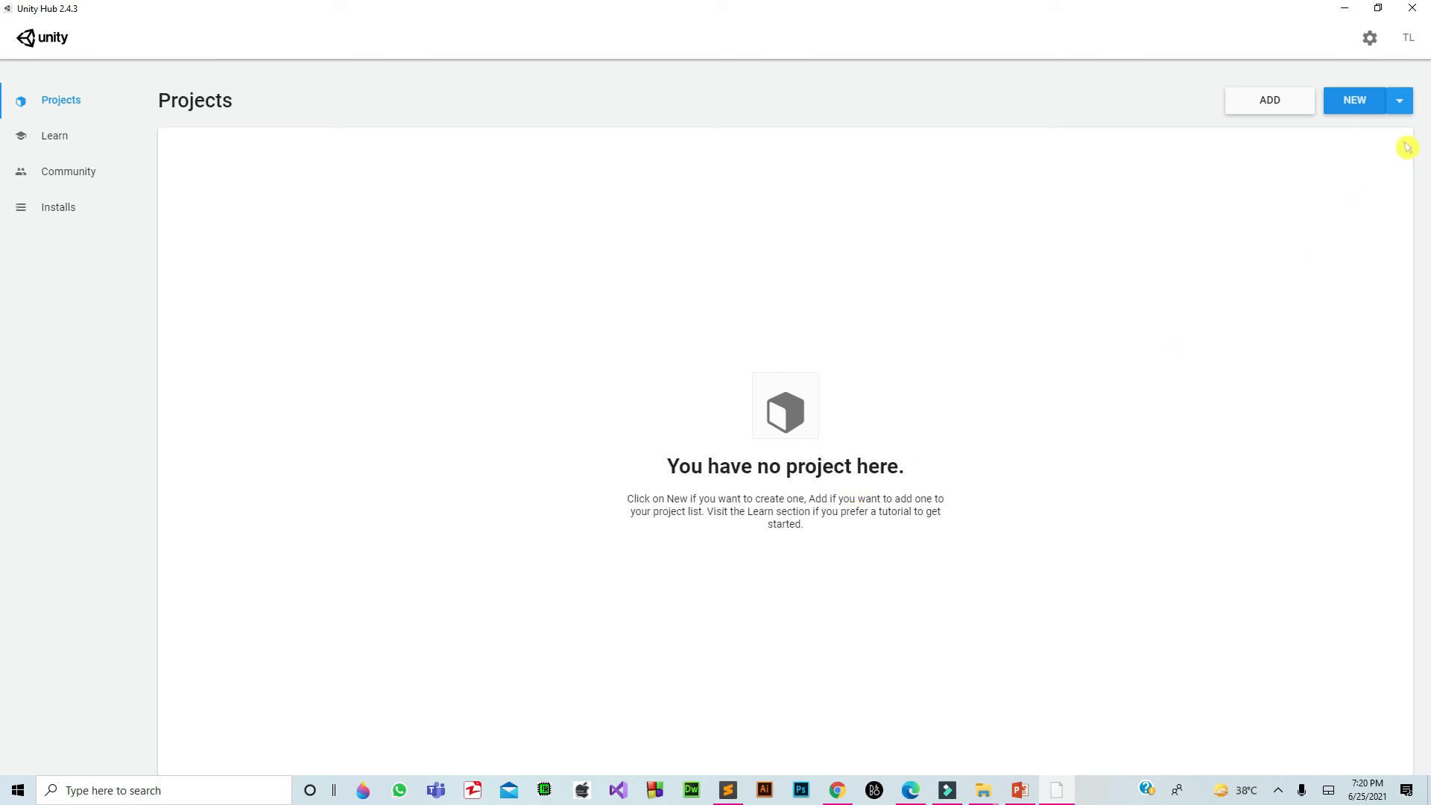
pyautogui.click(1369, 109)
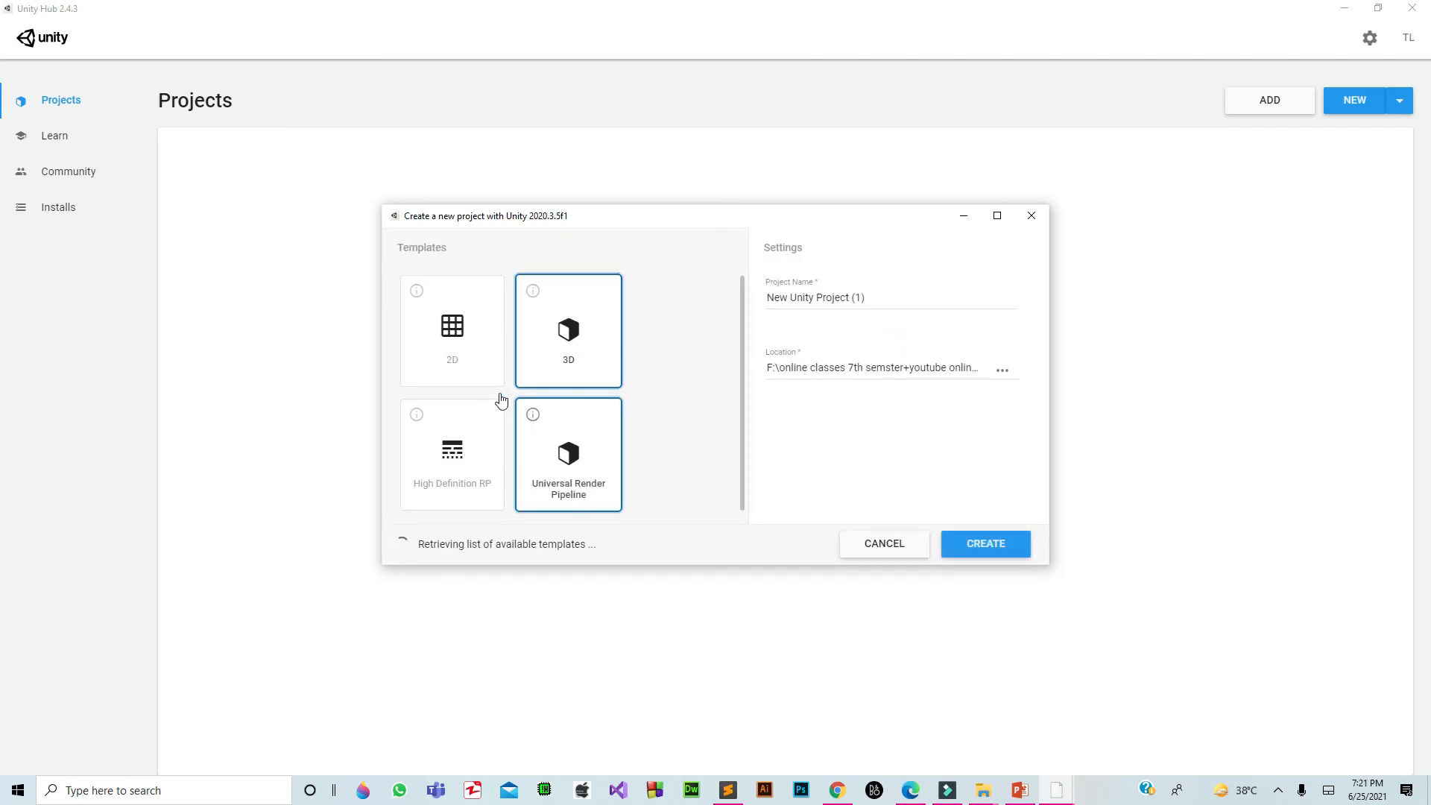
pyautogui.click(548, 347)
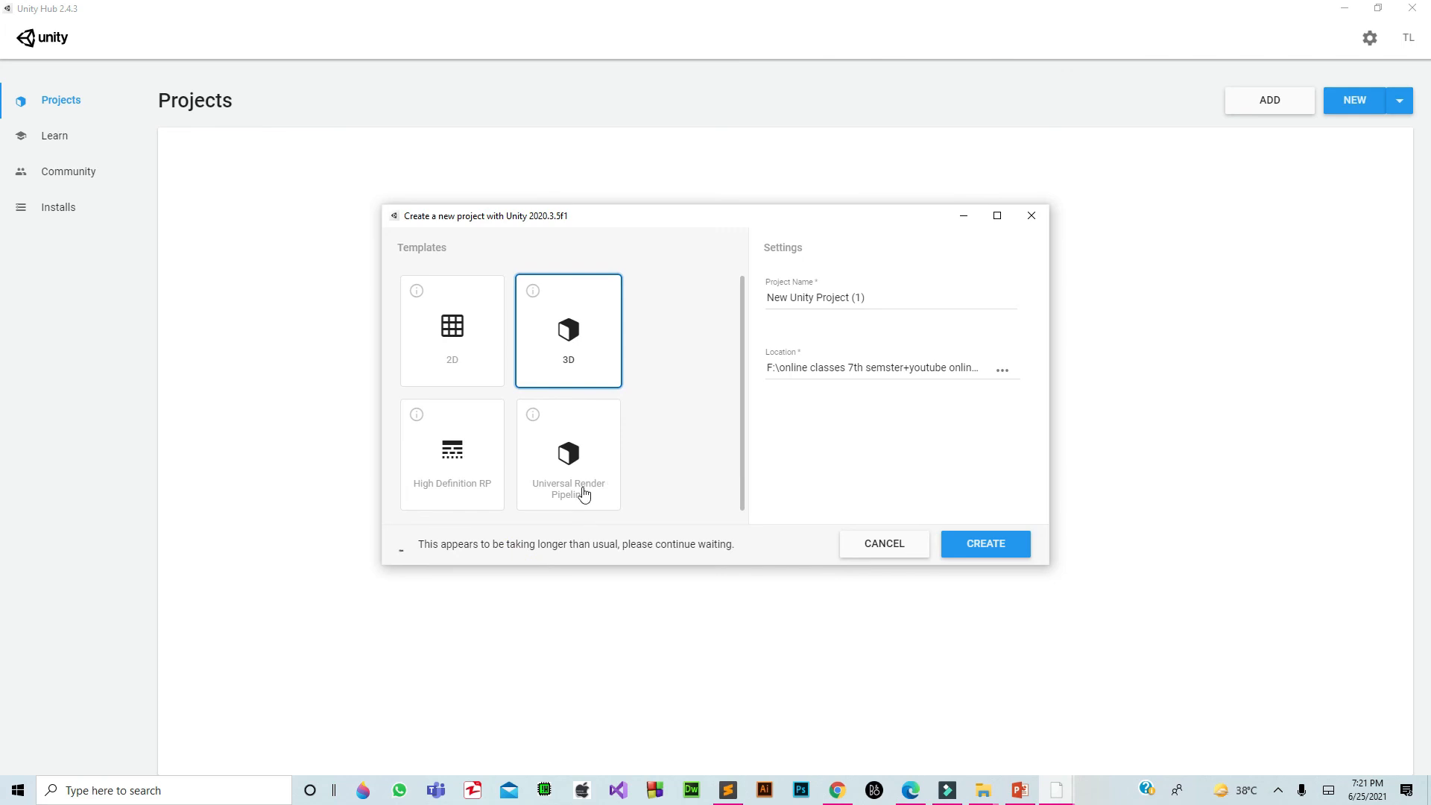
pyautogui.click(595, 342)
# Name the project First Game Project, keep the default location and create it.
pyautogui.click(881, 303)
pyautogui.tripleClick(881, 303)
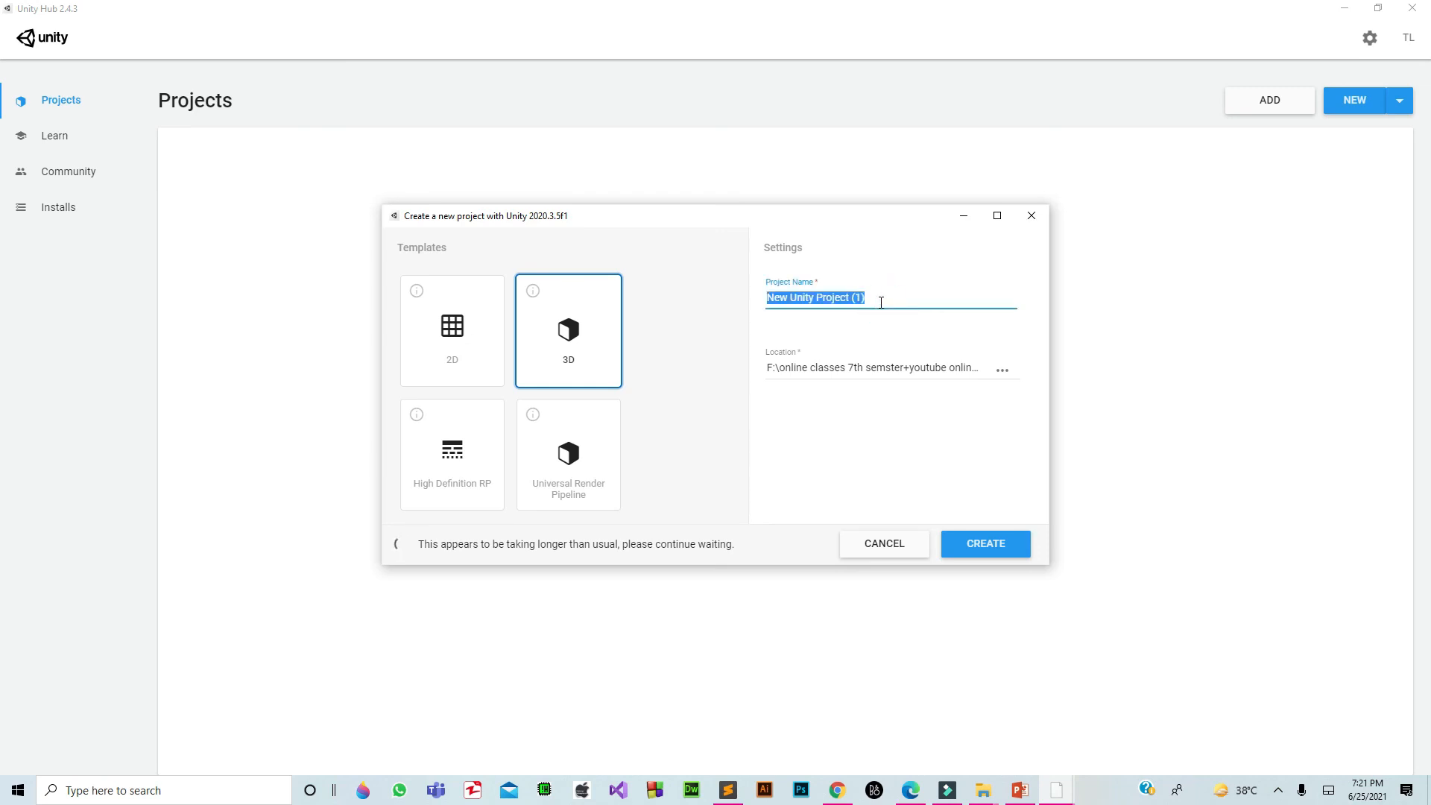
pyautogui.press('BackSpace')
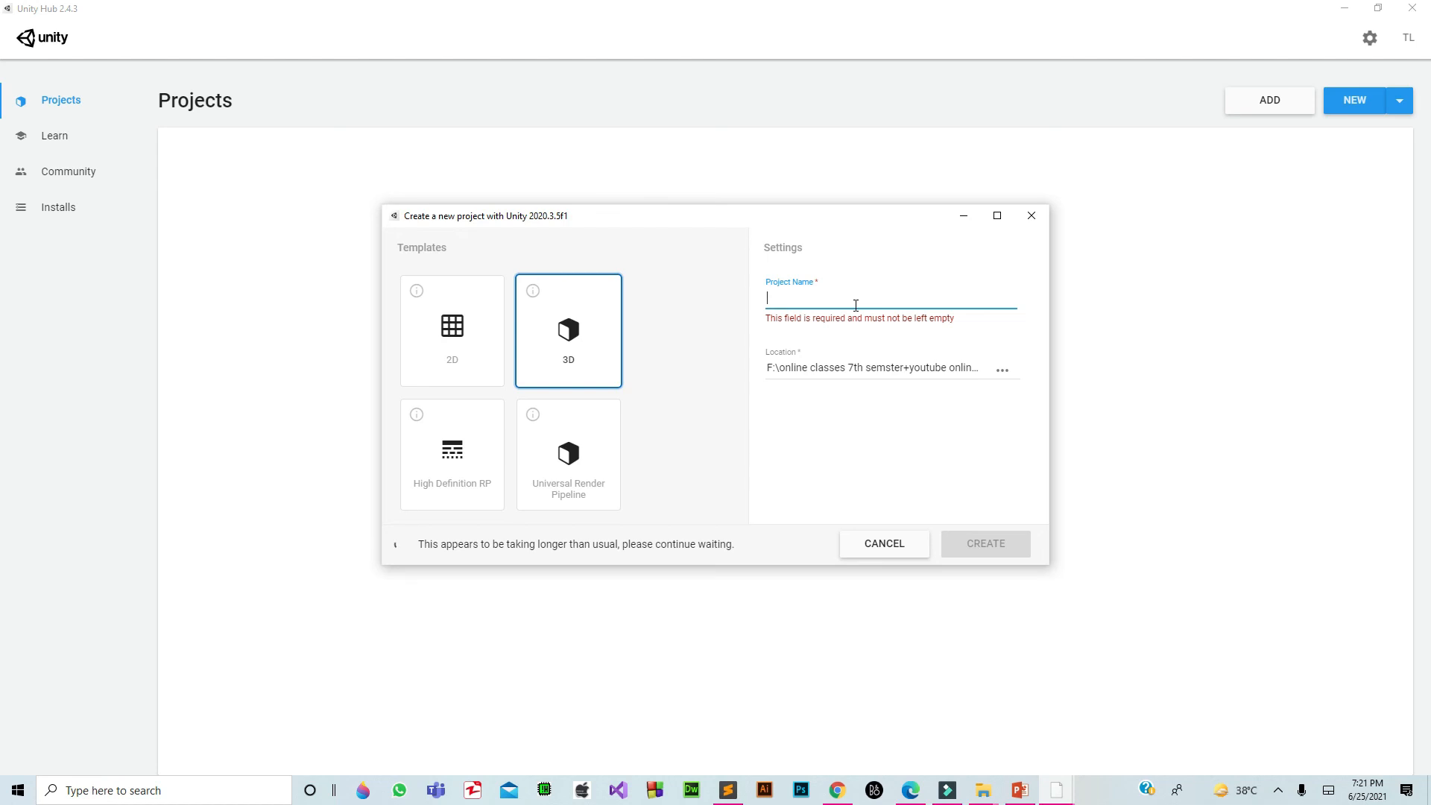
pyautogui.write('F')
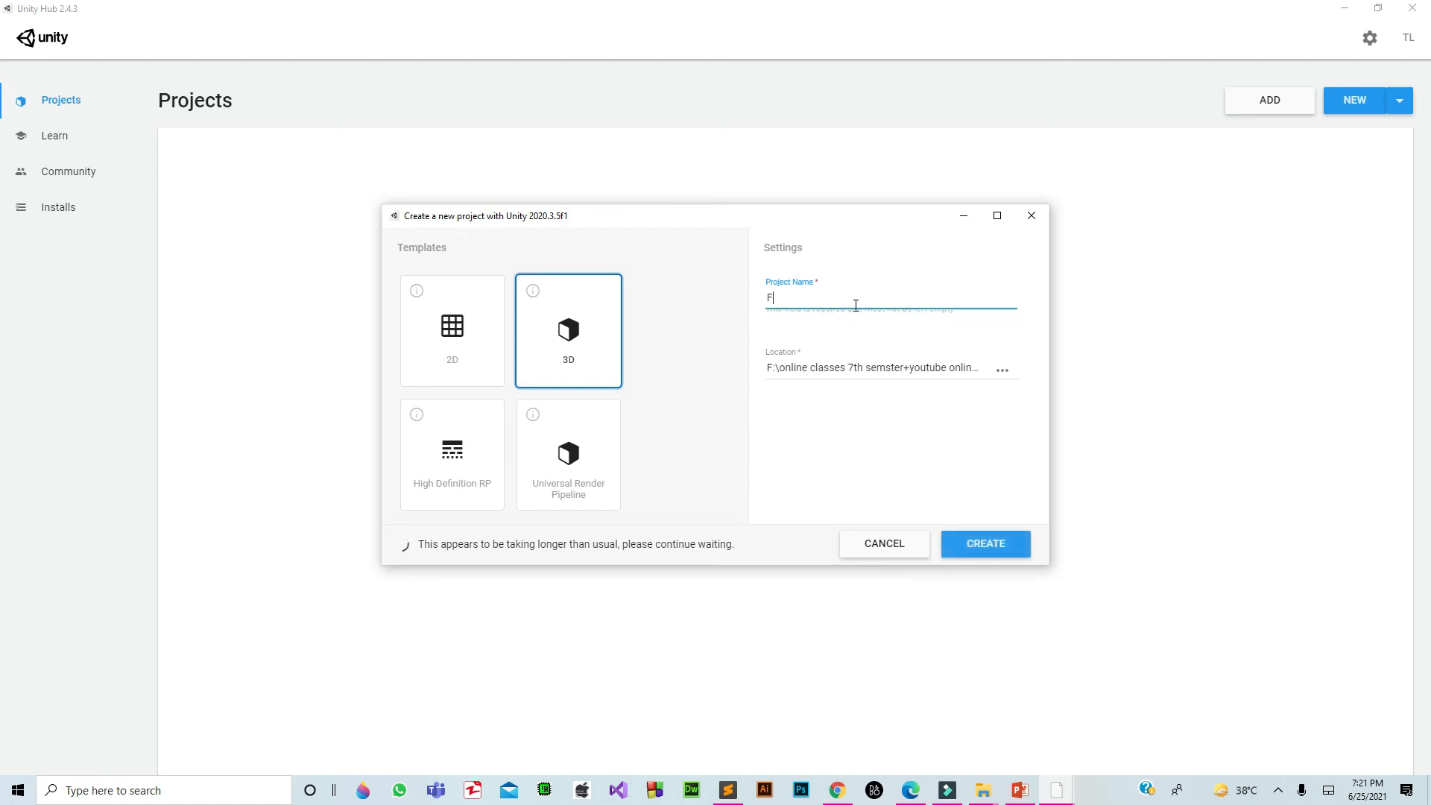
pyautogui.write('irst Game Project')
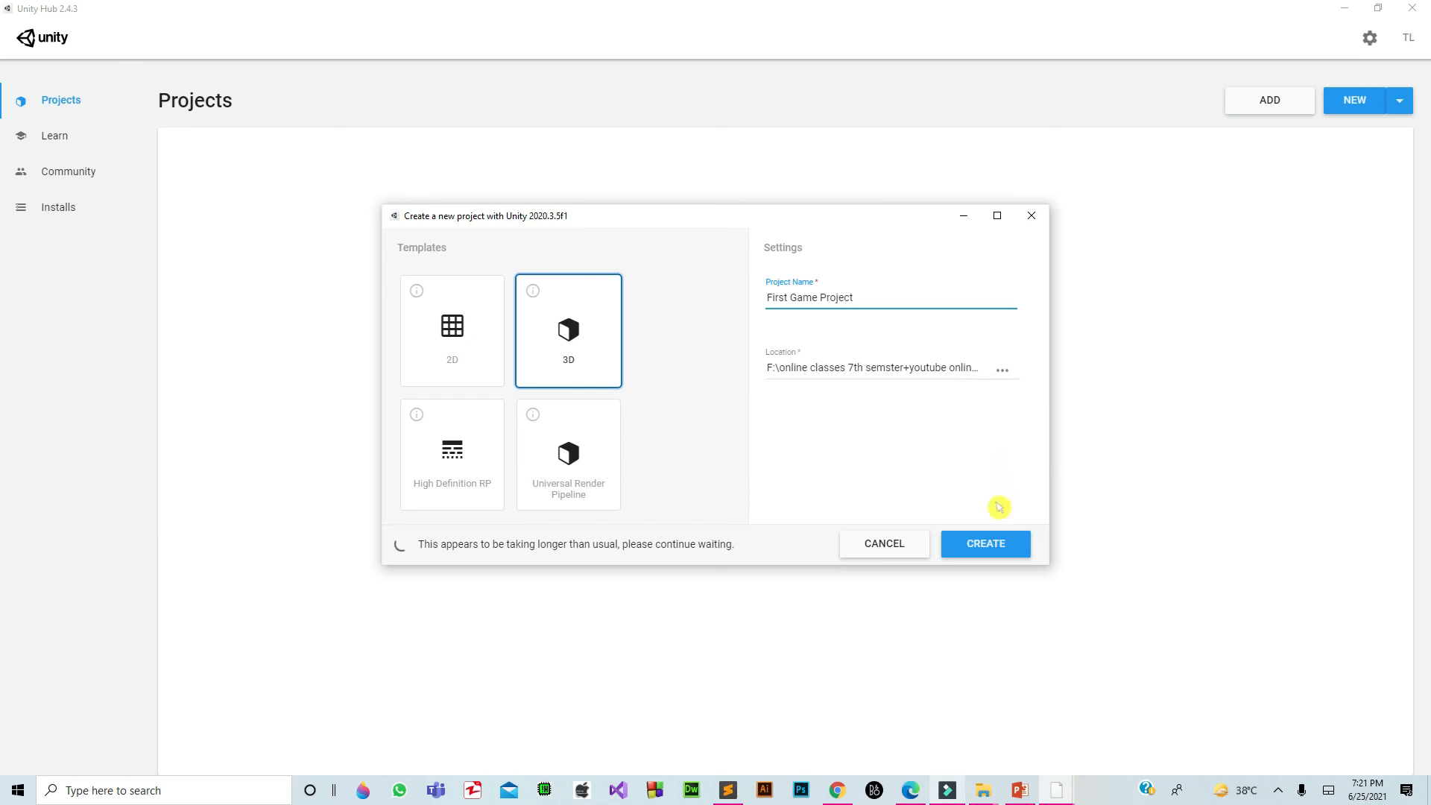
pyautogui.click(988, 545)
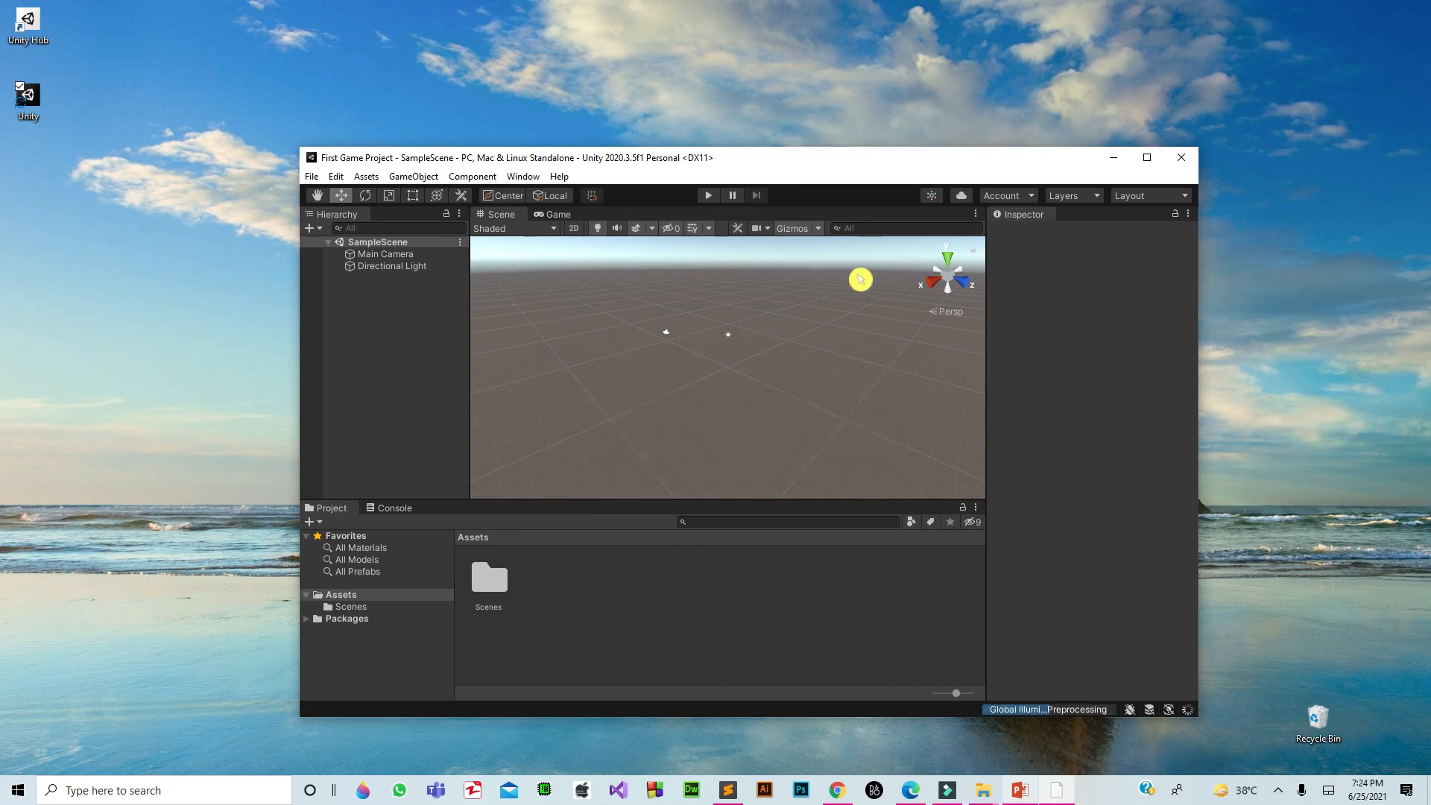
# Maximize the editor window of First Game Project and look around the SampleScene from different angles.
pyautogui.click(1149, 157)
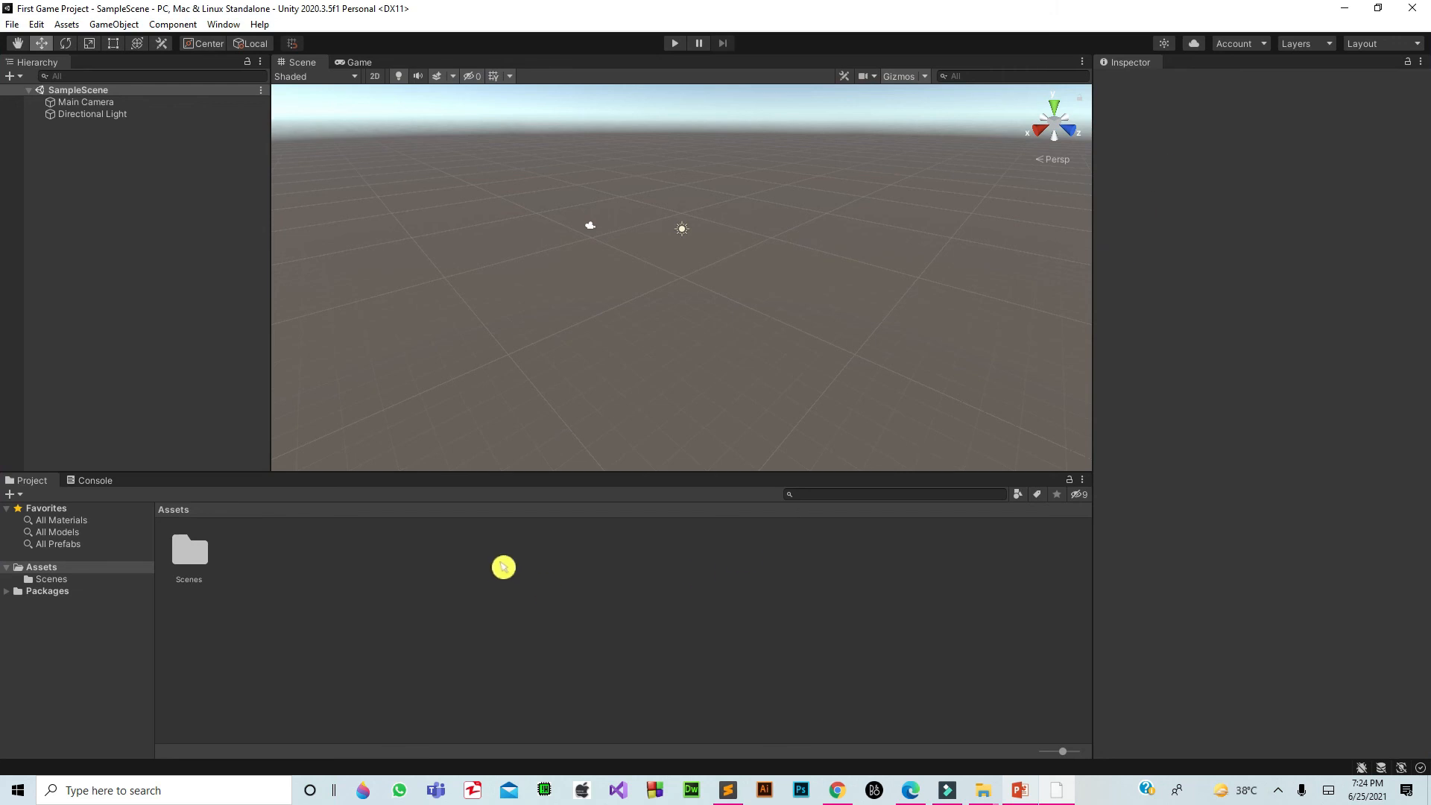
pyautogui.moveTo(641, 287); pyautogui.dragTo(655, 225, button='right')
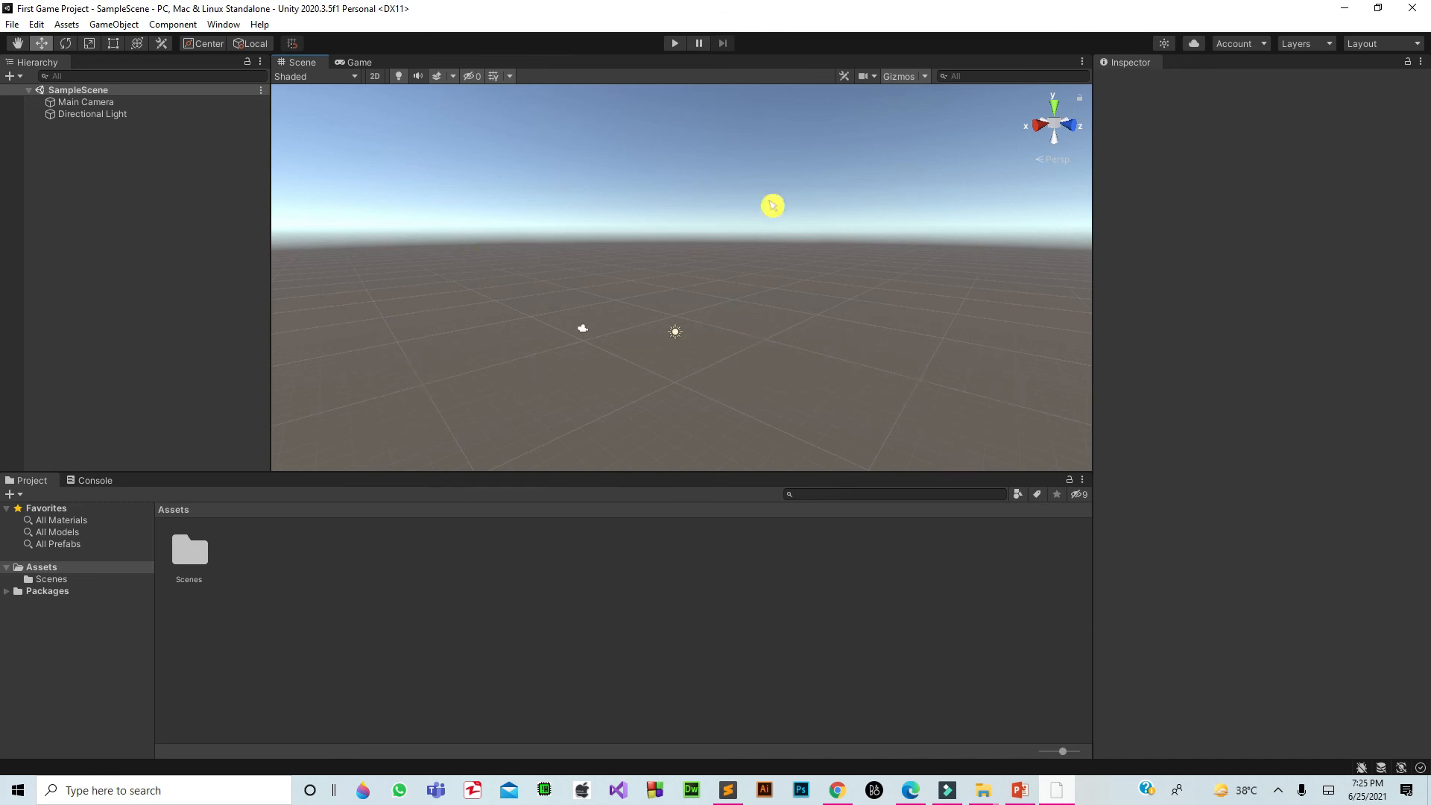
pyautogui.press('alt')
pyautogui.keyDown('alt'); pyautogui.moveTo(763, 366); pyautogui.dragTo(876, 354); pyautogui.keyUp('alt')
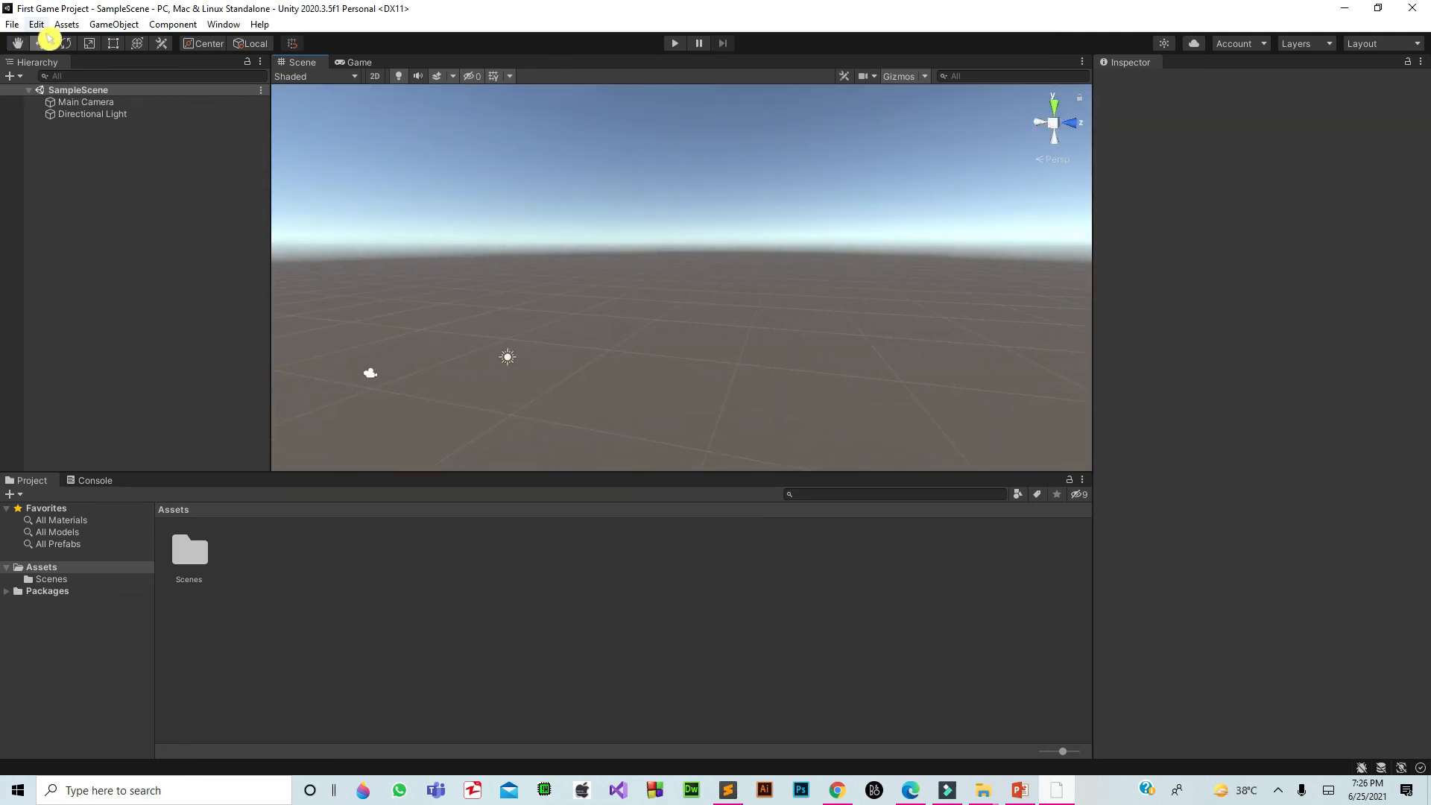
# Set the Editor Theme to Light in the General preferences.
pyautogui.click(38, 25)
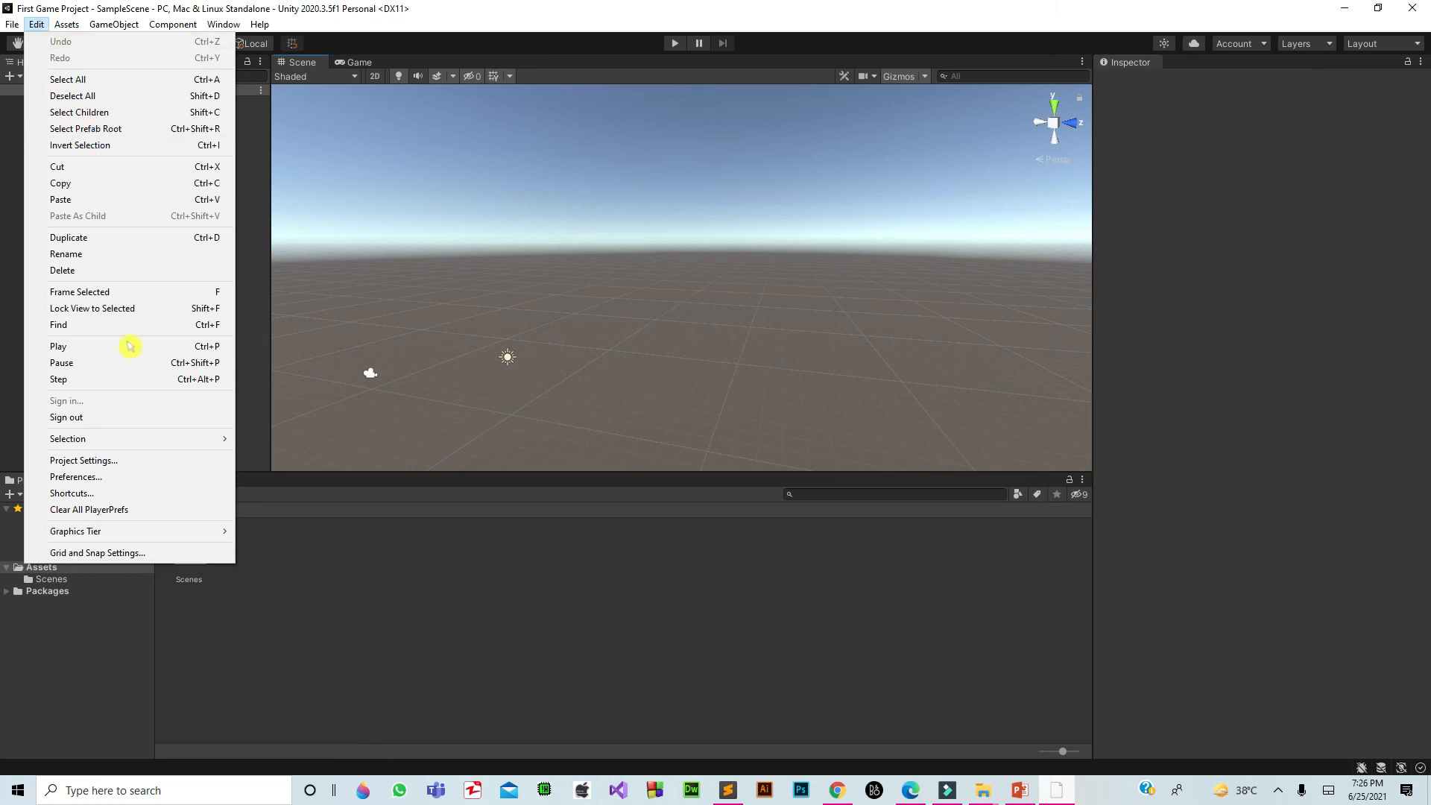
pyautogui.click(143, 483)
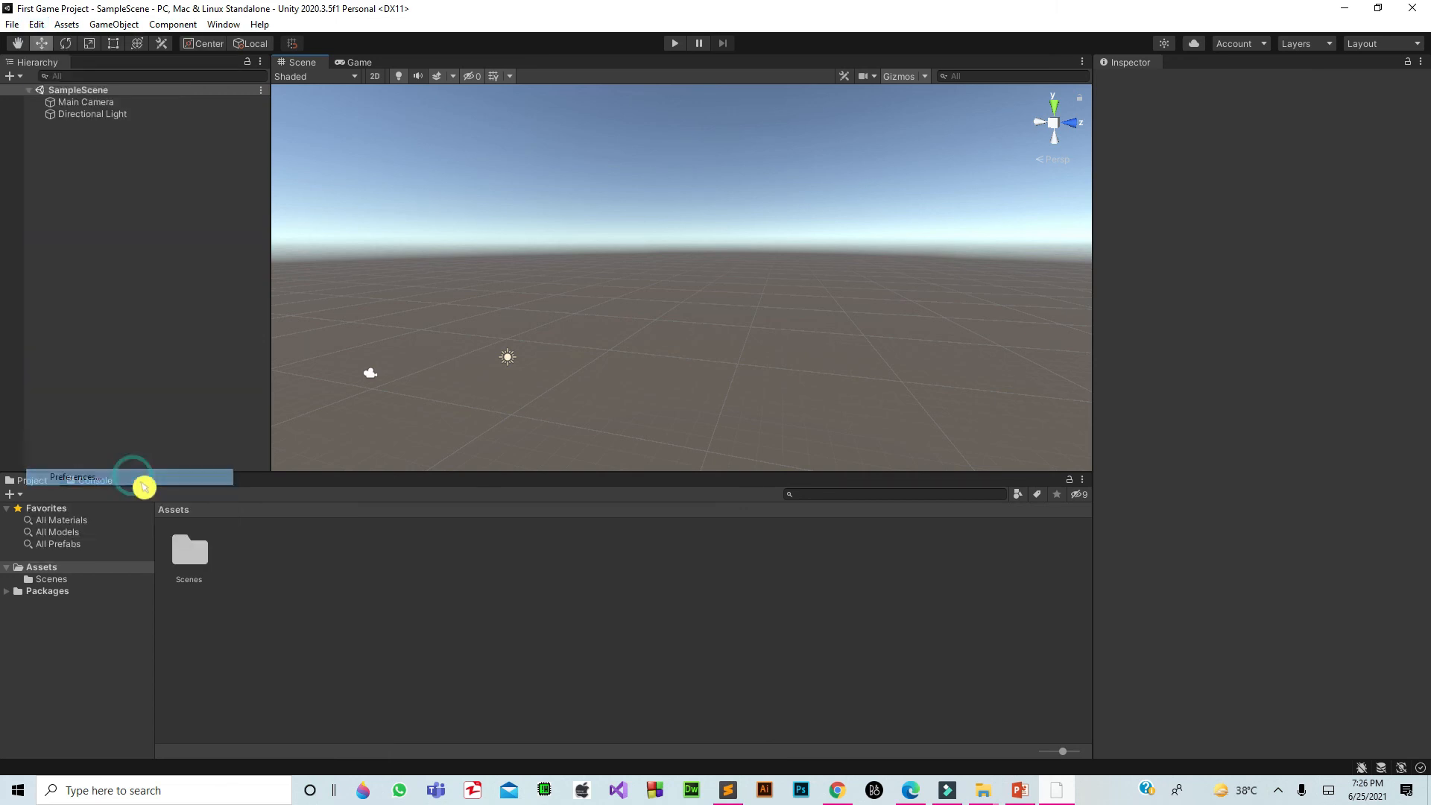
pyautogui.moveTo(474, 416); pyautogui.dragTo(685, 171)
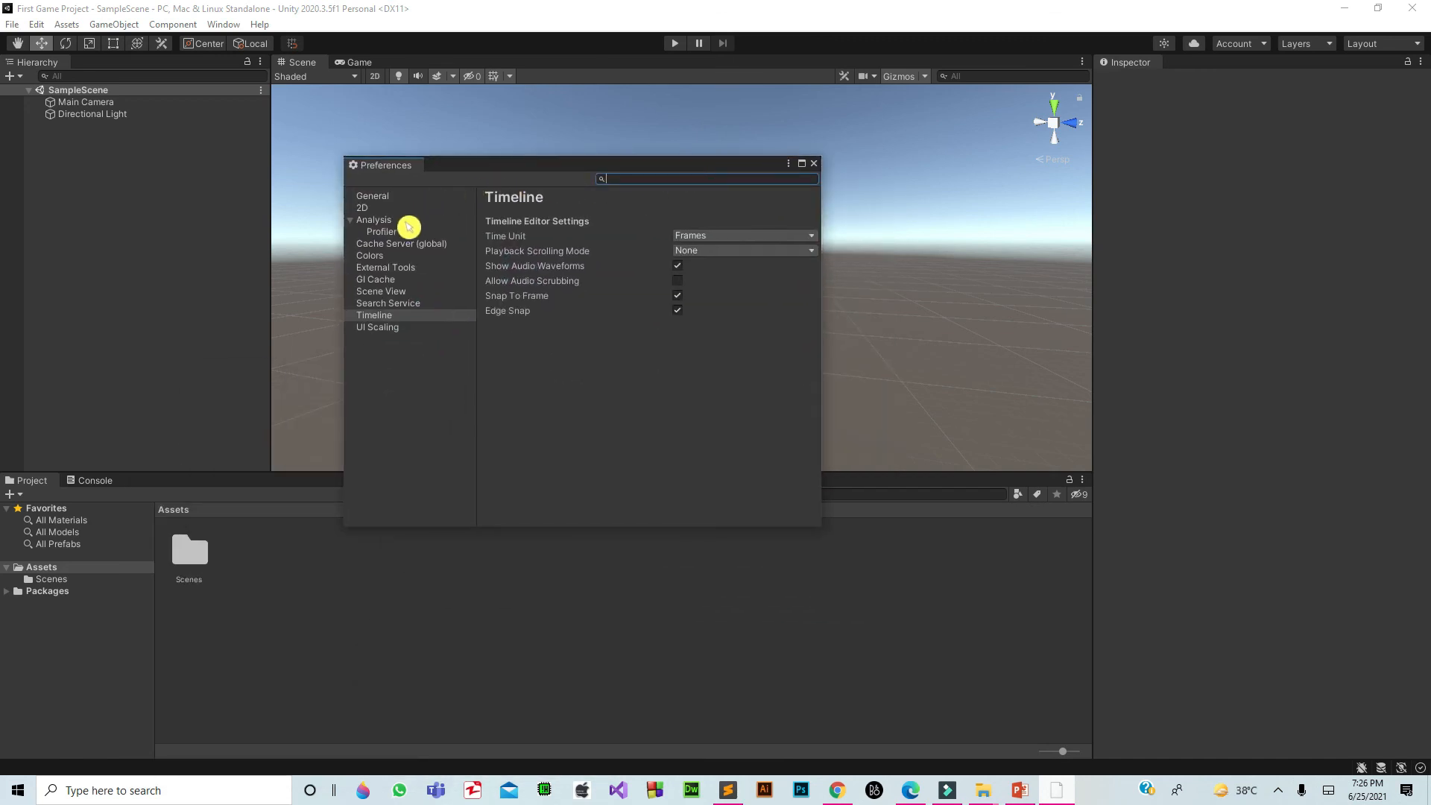
pyautogui.click(378, 197)
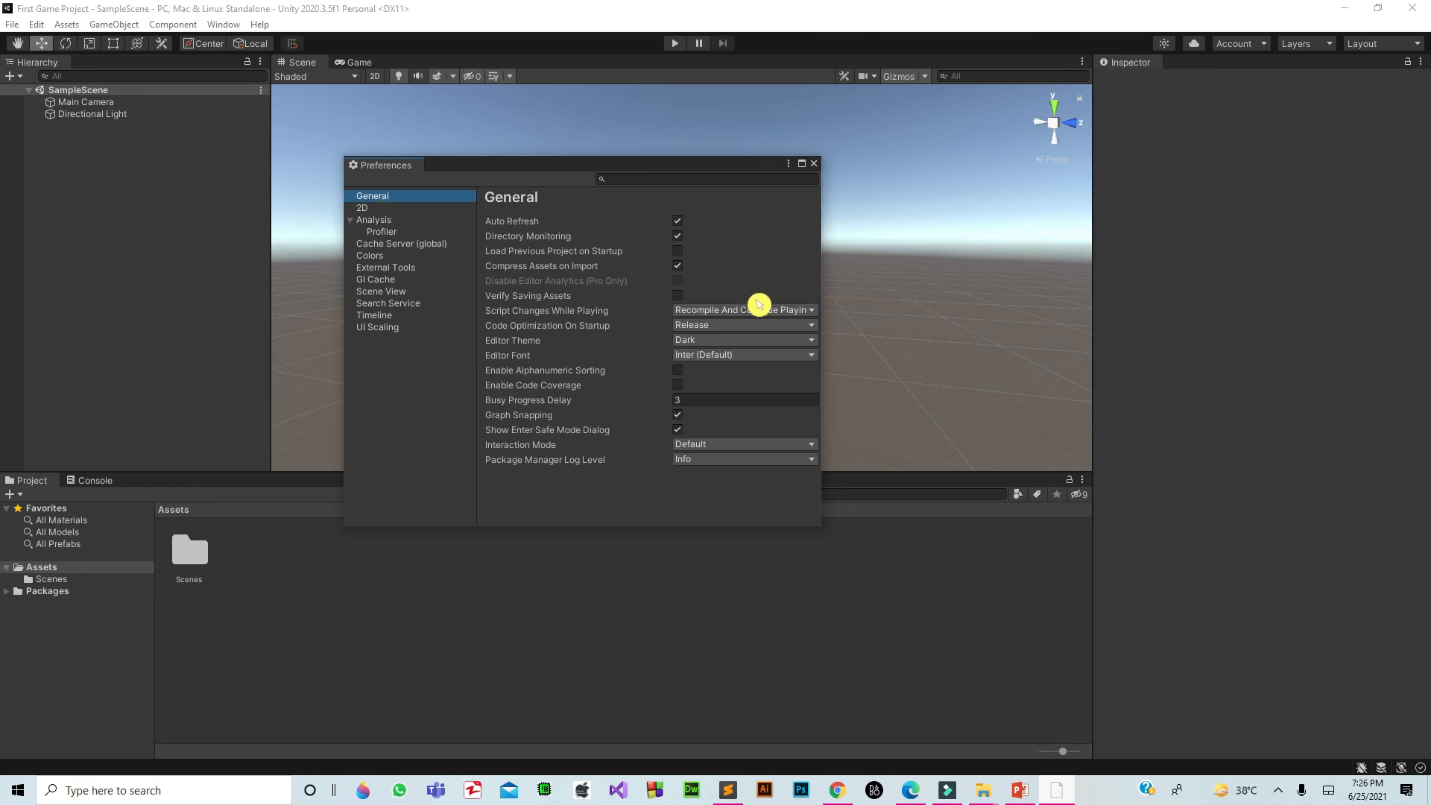
pyautogui.click(758, 339)
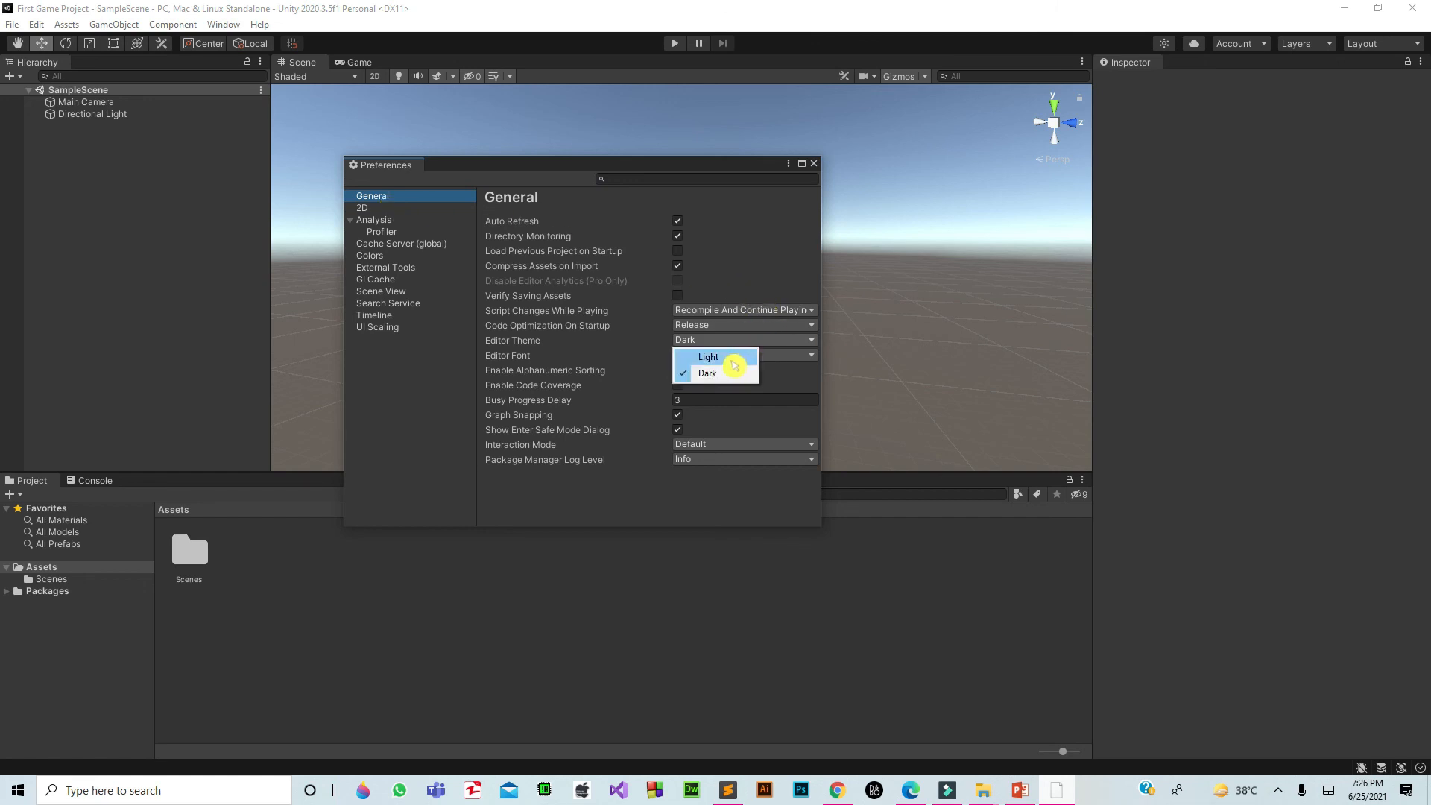
pyautogui.click(735, 364)
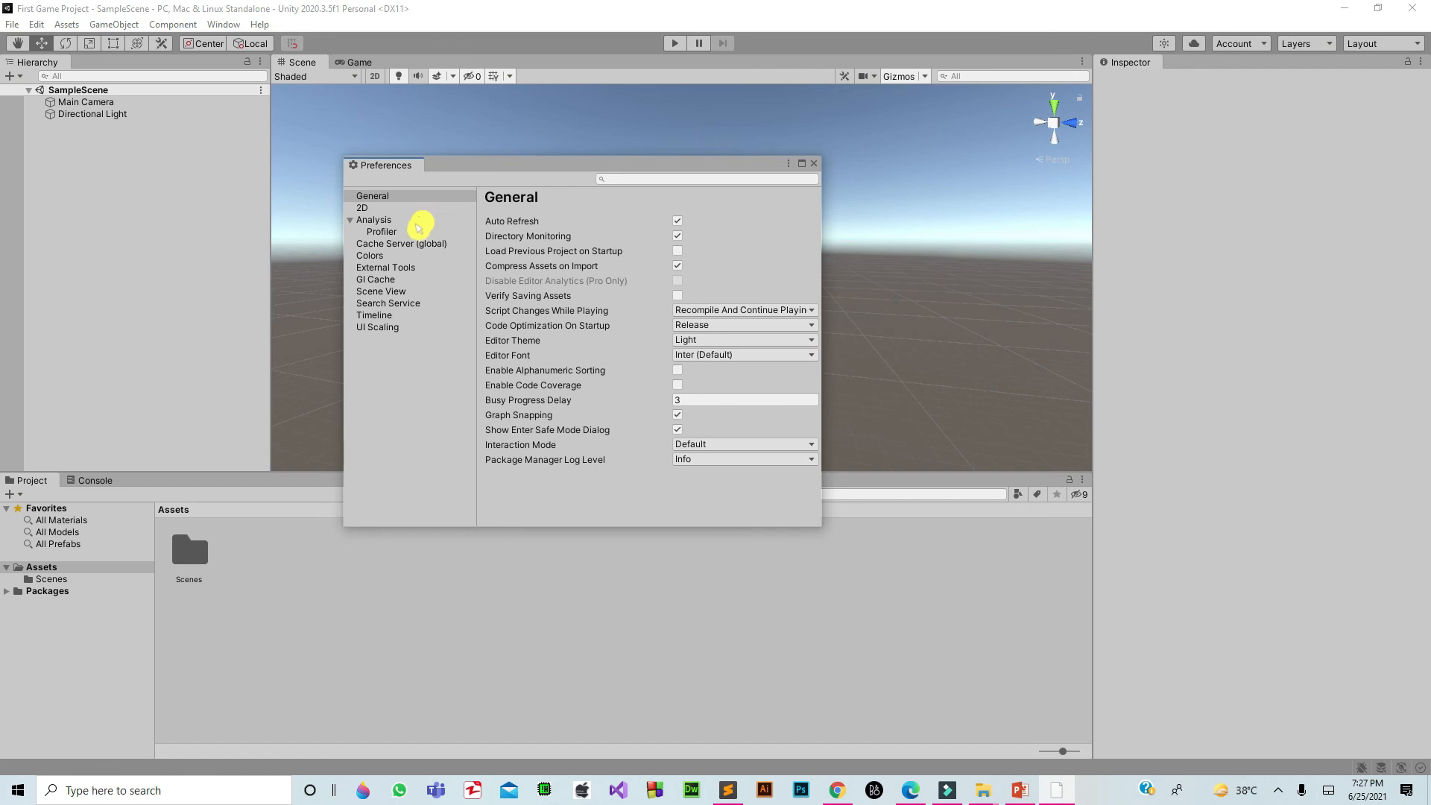
# Set the External Script Editor to Visual Studio Community 2019 [16.9.4] in the External Tools preferences and close the preferences.
pyautogui.click(414, 268)
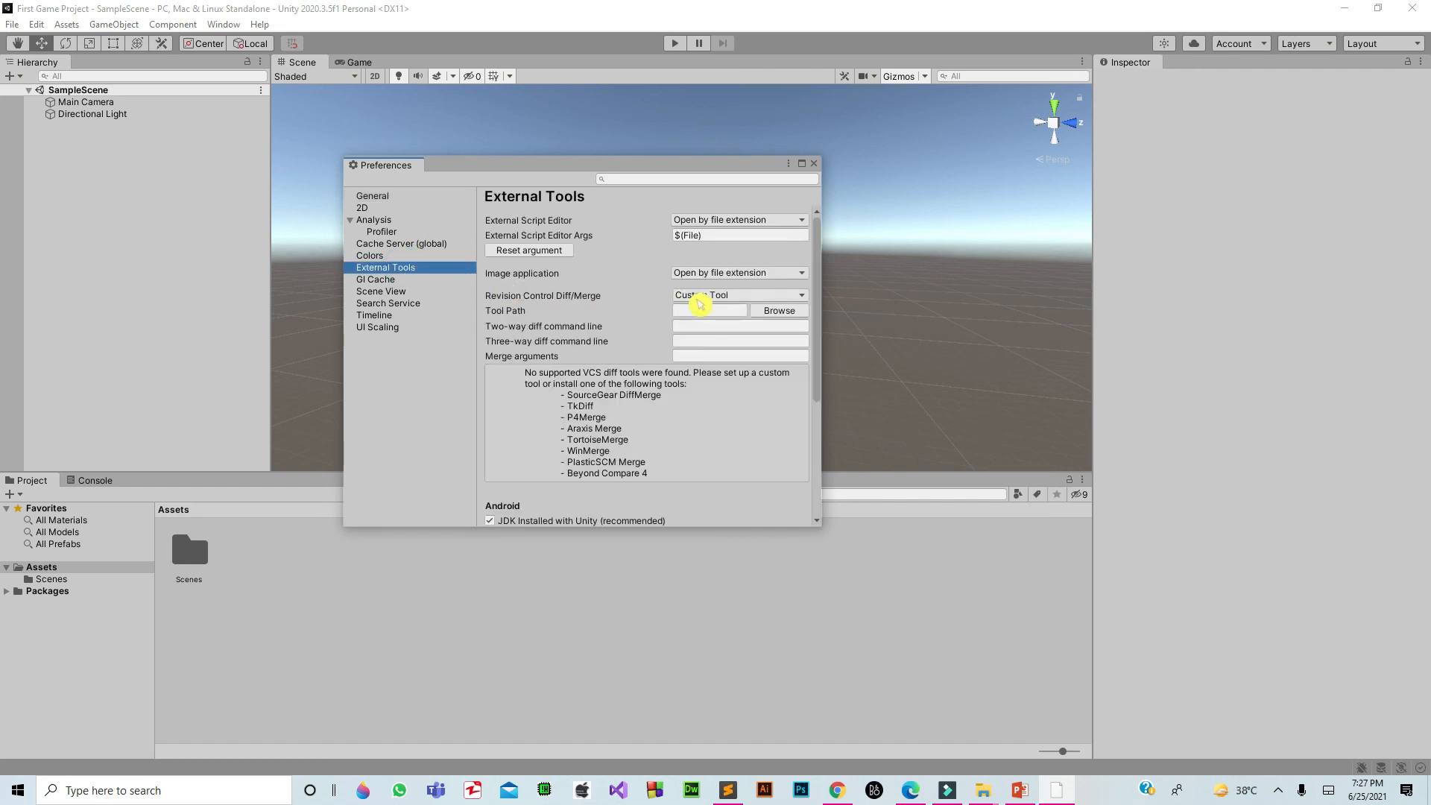
pyautogui.click(797, 224)
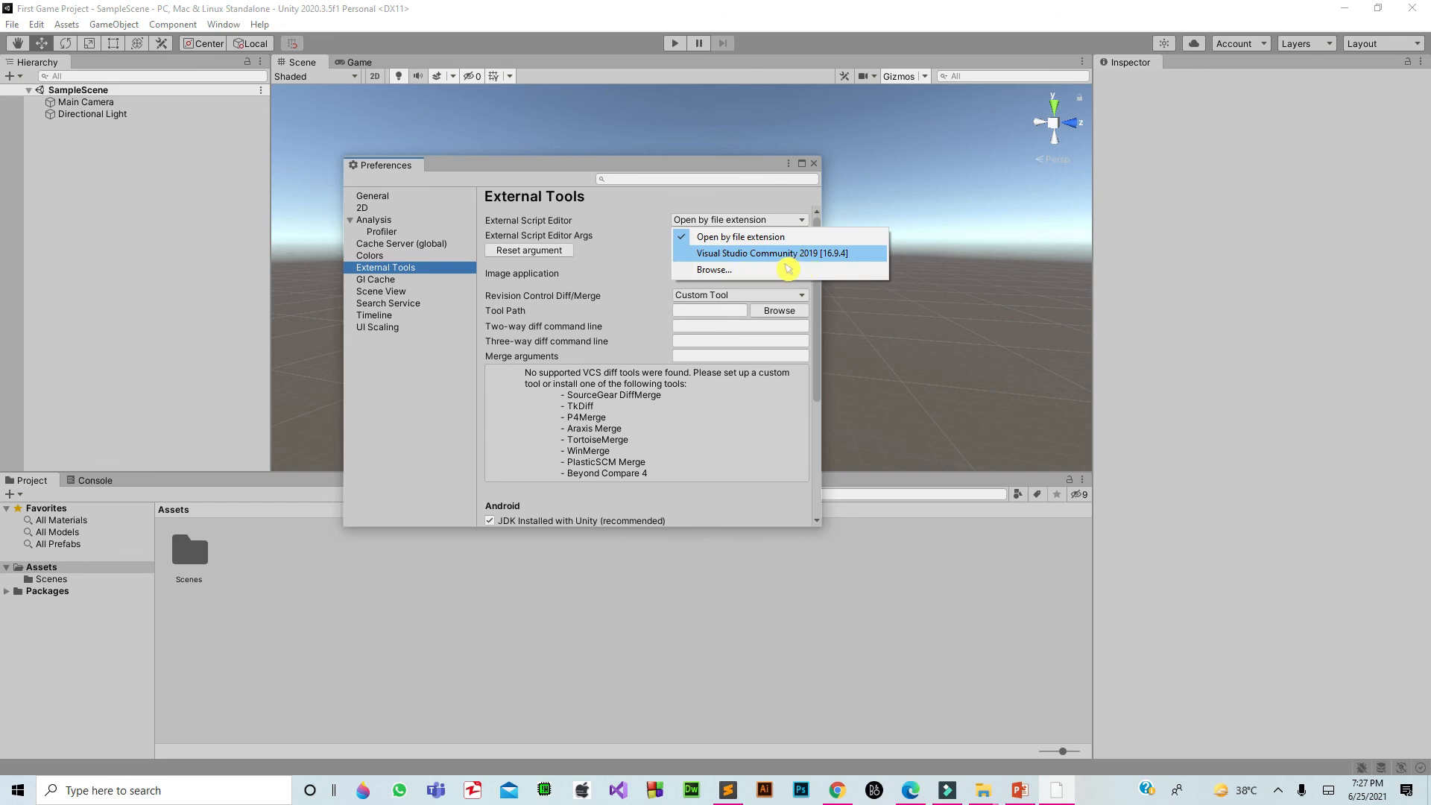
pyautogui.click(788, 269)
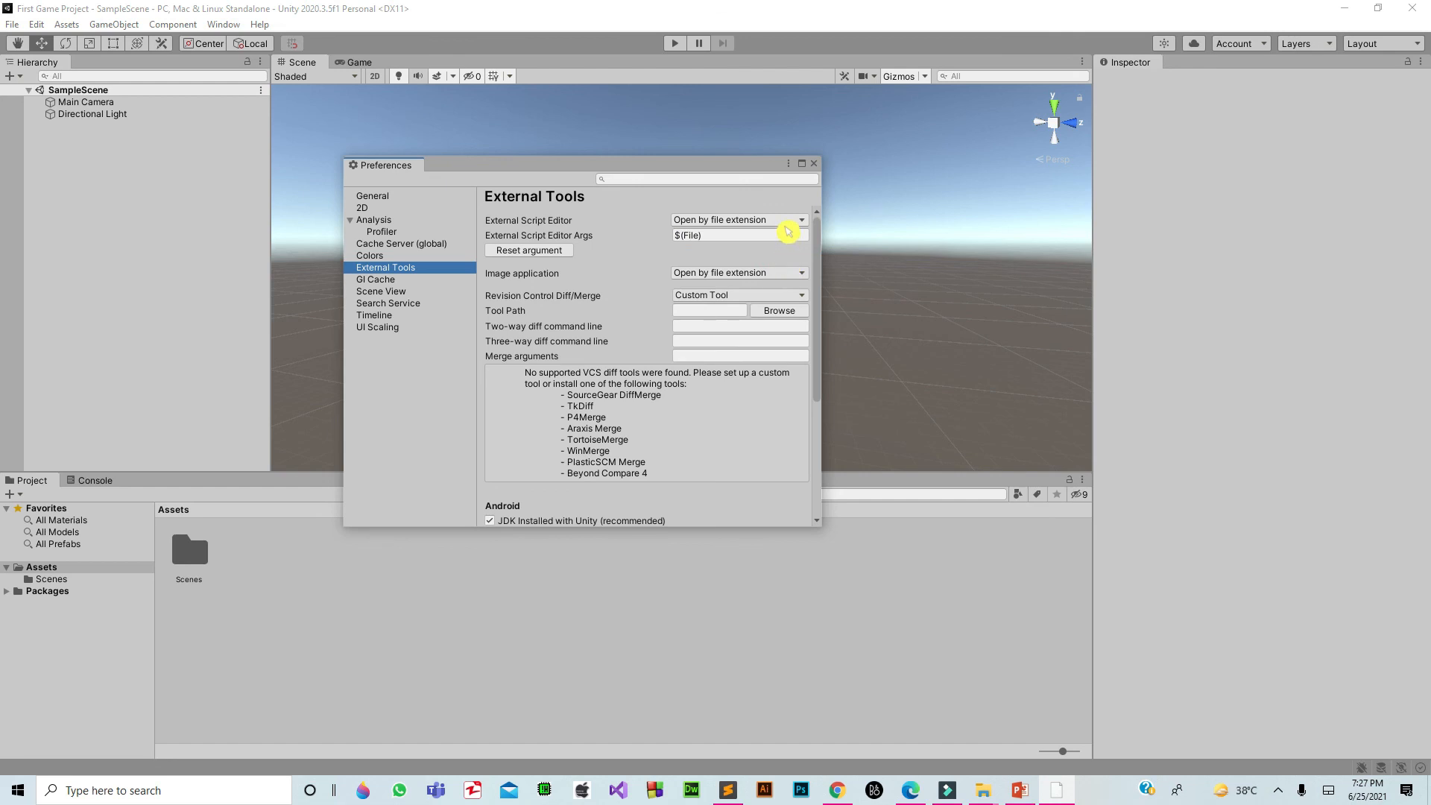
pyautogui.click(788, 229)
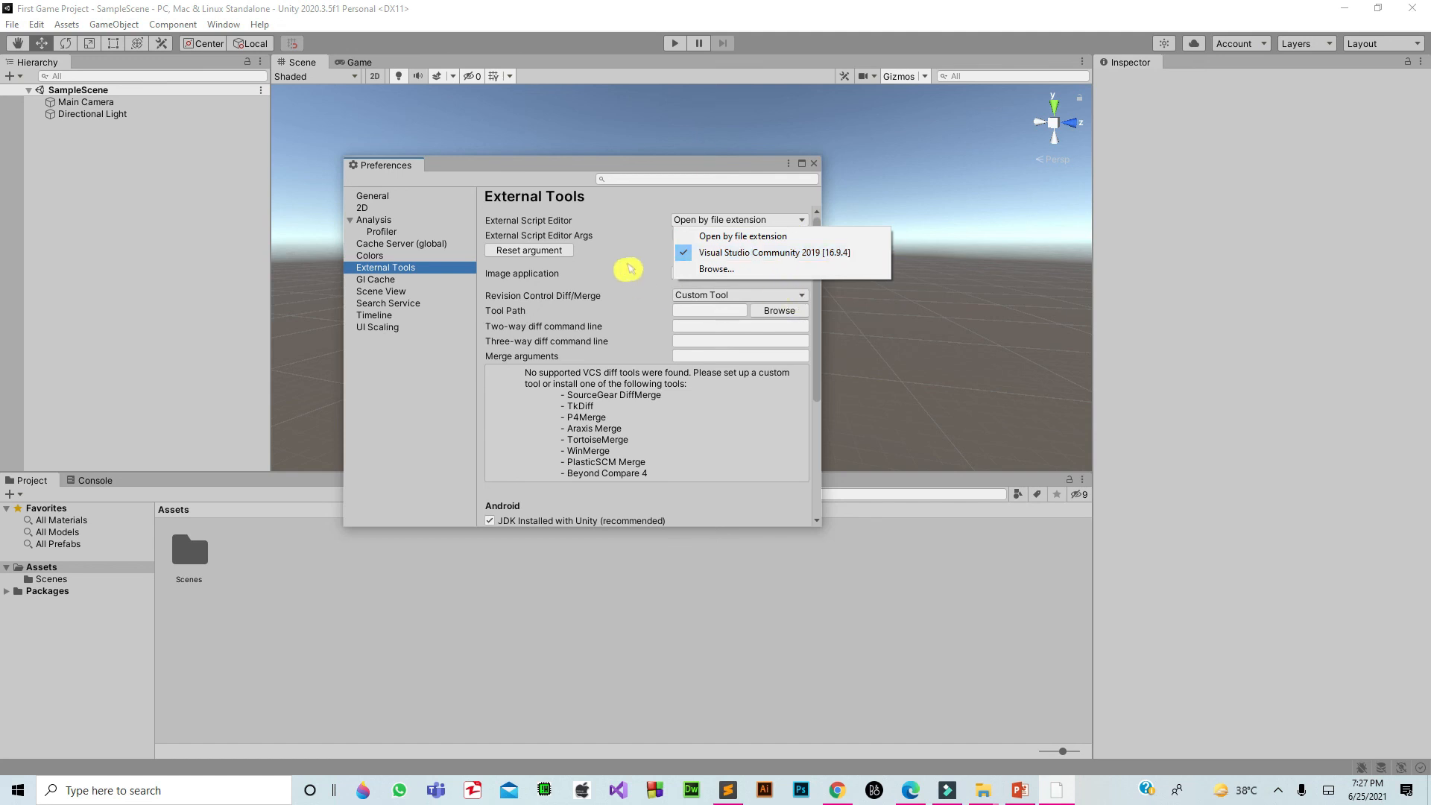
pyautogui.click(642, 267)
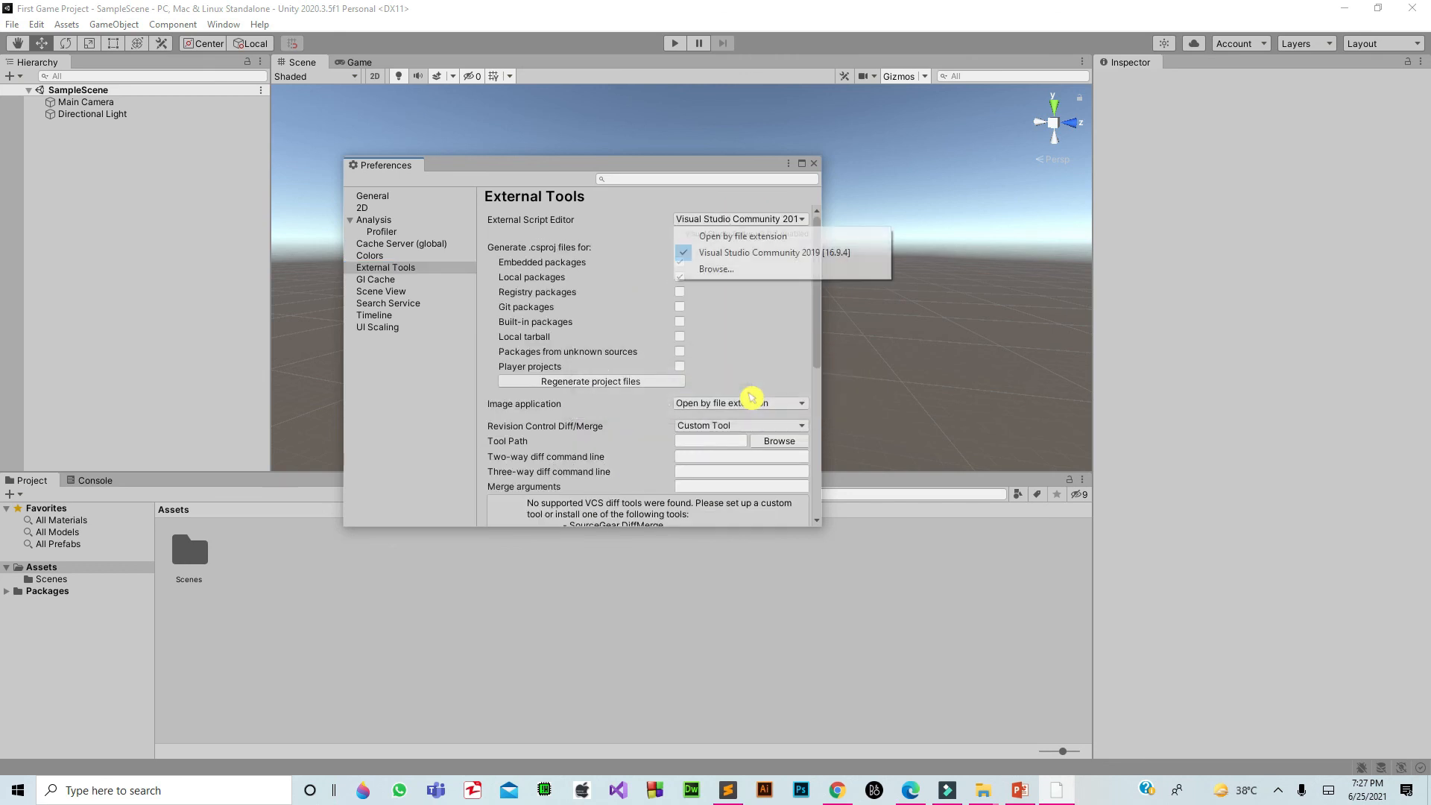
pyautogui.click(814, 163)
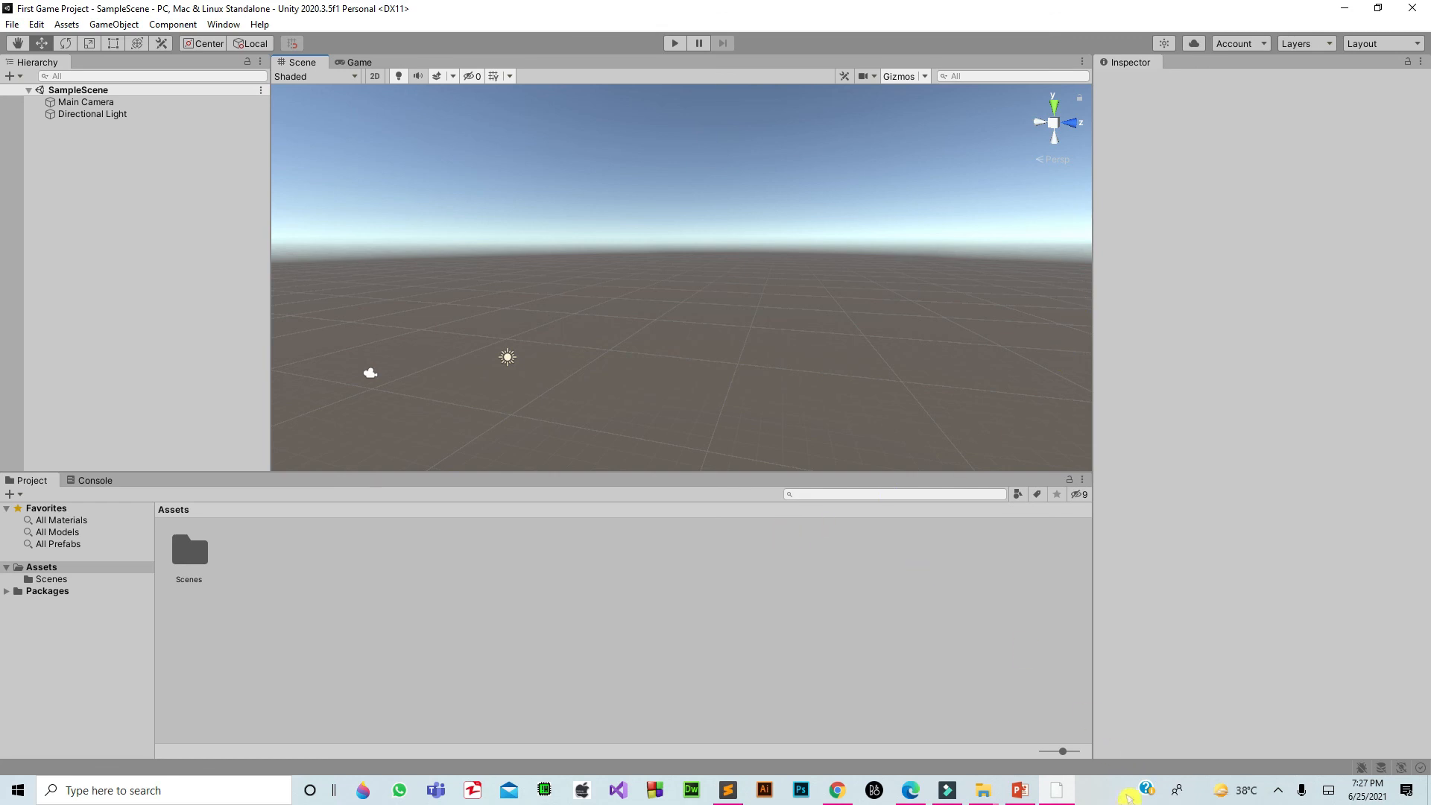
# Switch to the LECTURE #01 slide show in PowerPoint and go back to its title slide.
pyautogui.click(1032, 795)
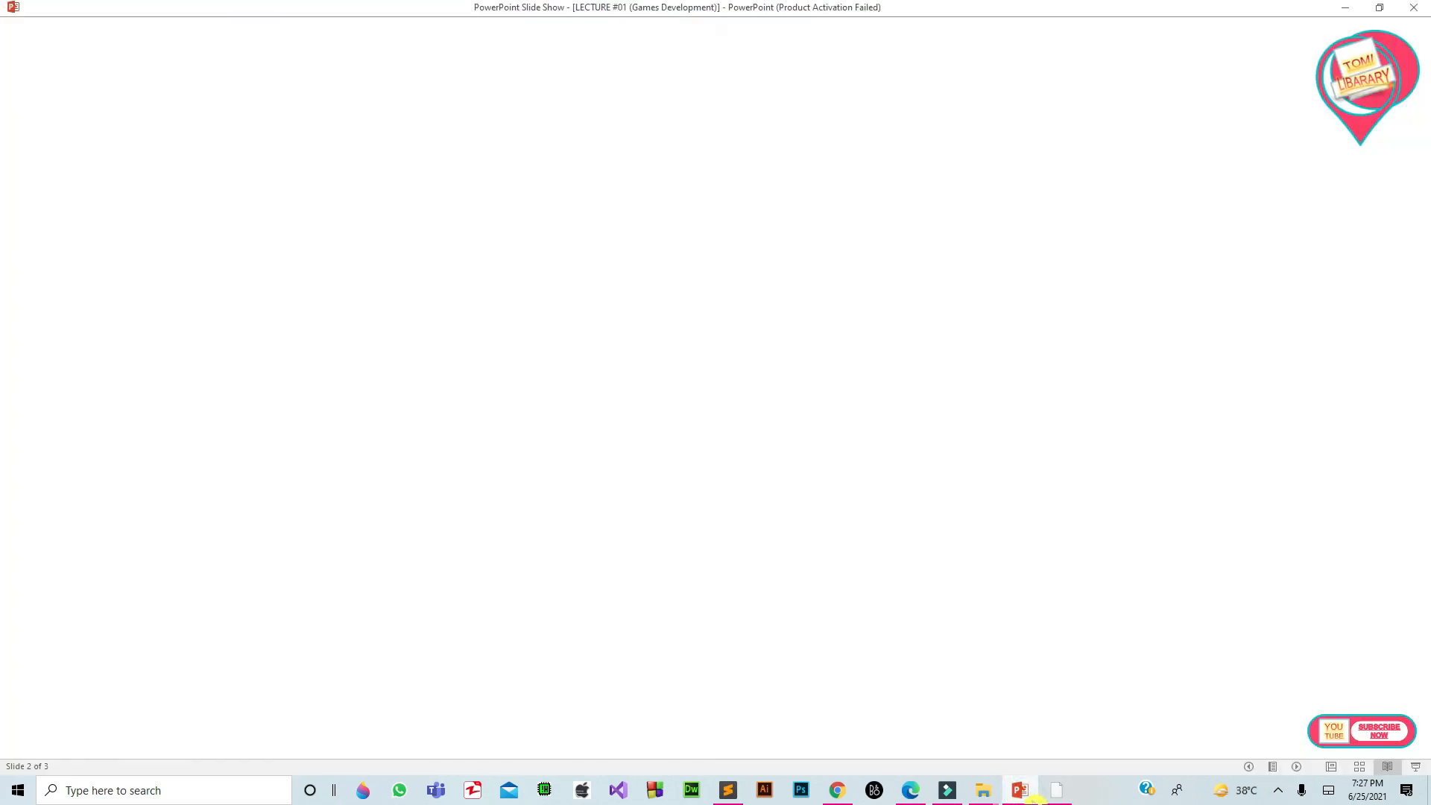
pyautogui.press('Left')
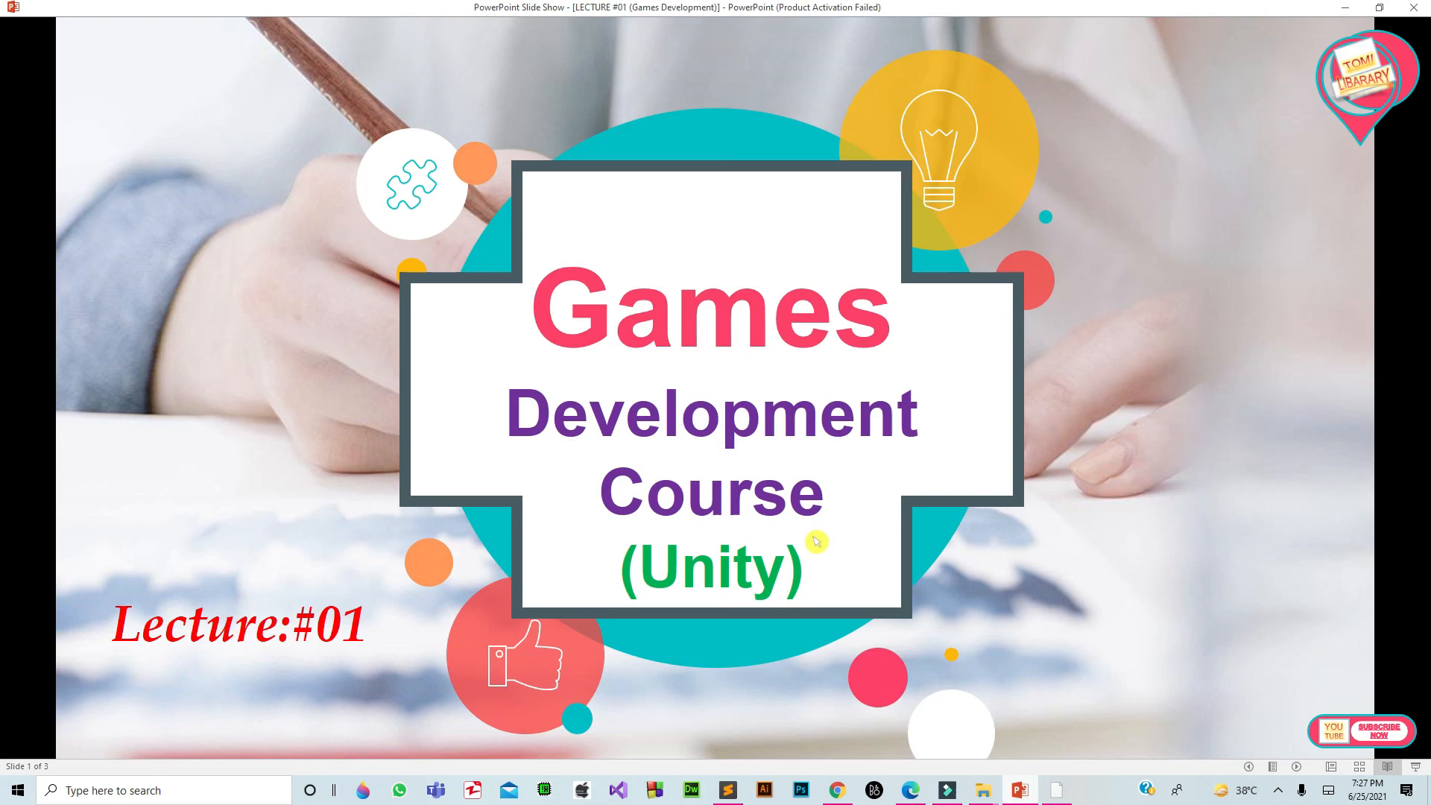